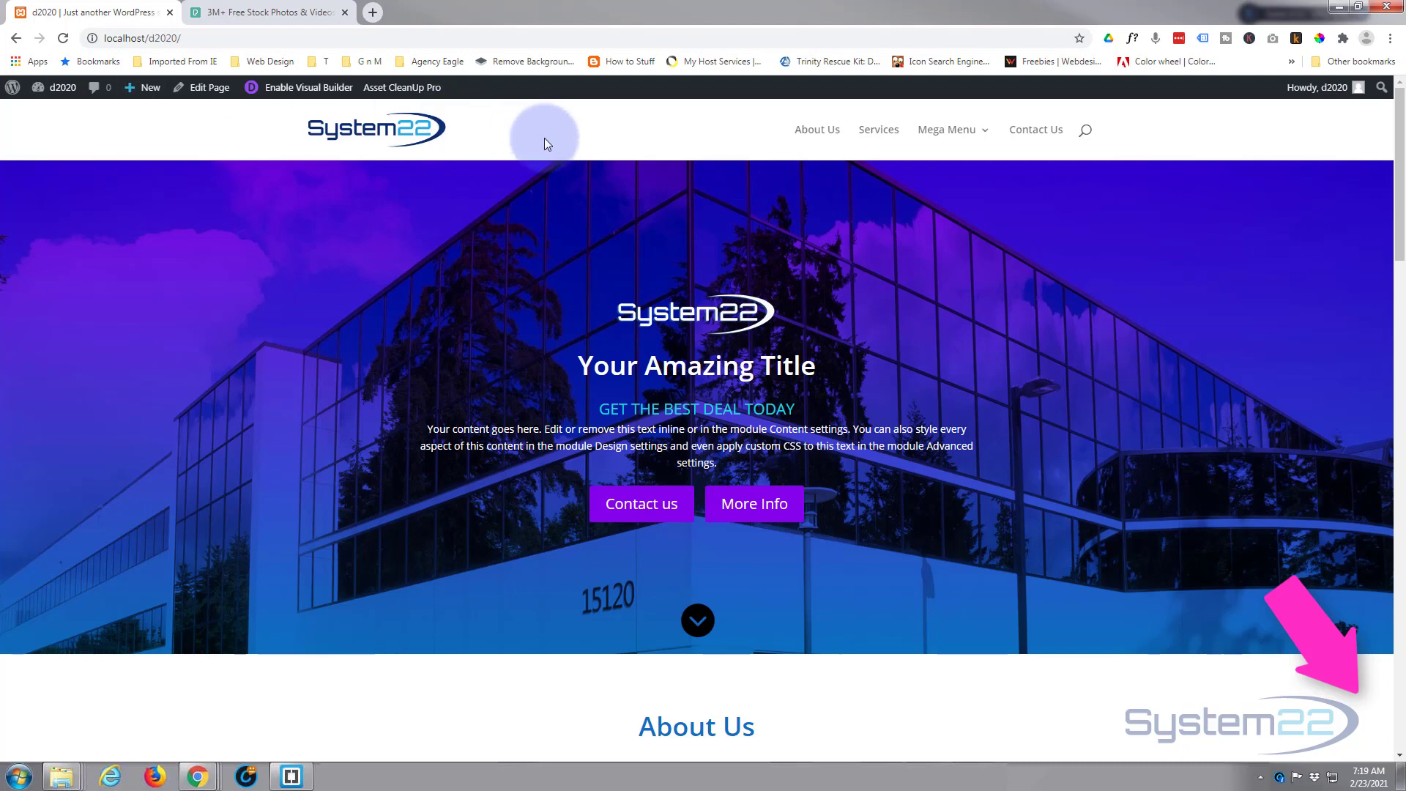
Step: Scroll down from the hero past About Us to review the page's sections
left_click(697, 622)
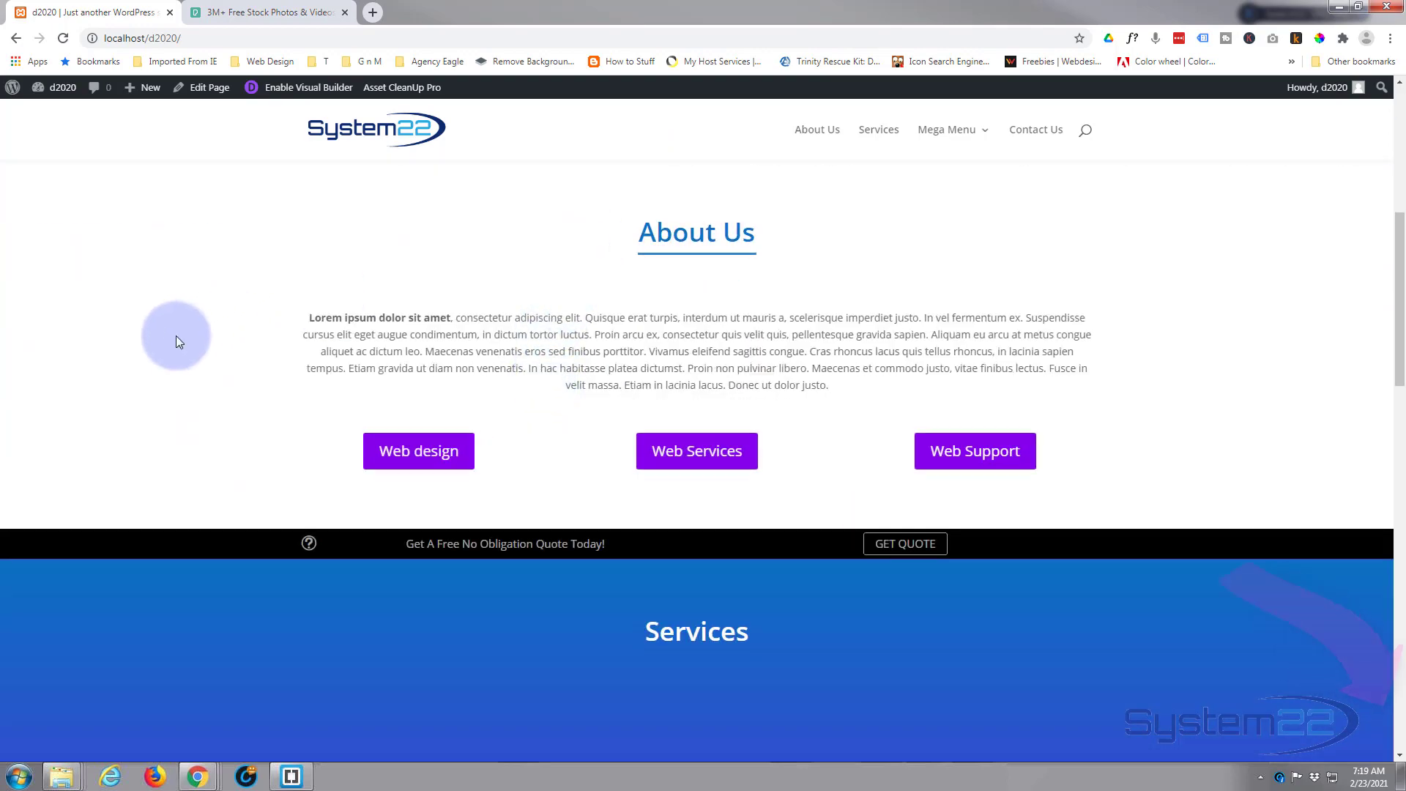
scroll(175, 335, "up", 3)
scroll(176, 335, "down", 1)
scroll(176, 339, "down", 1)
scroll(175, 339, "up", 2)
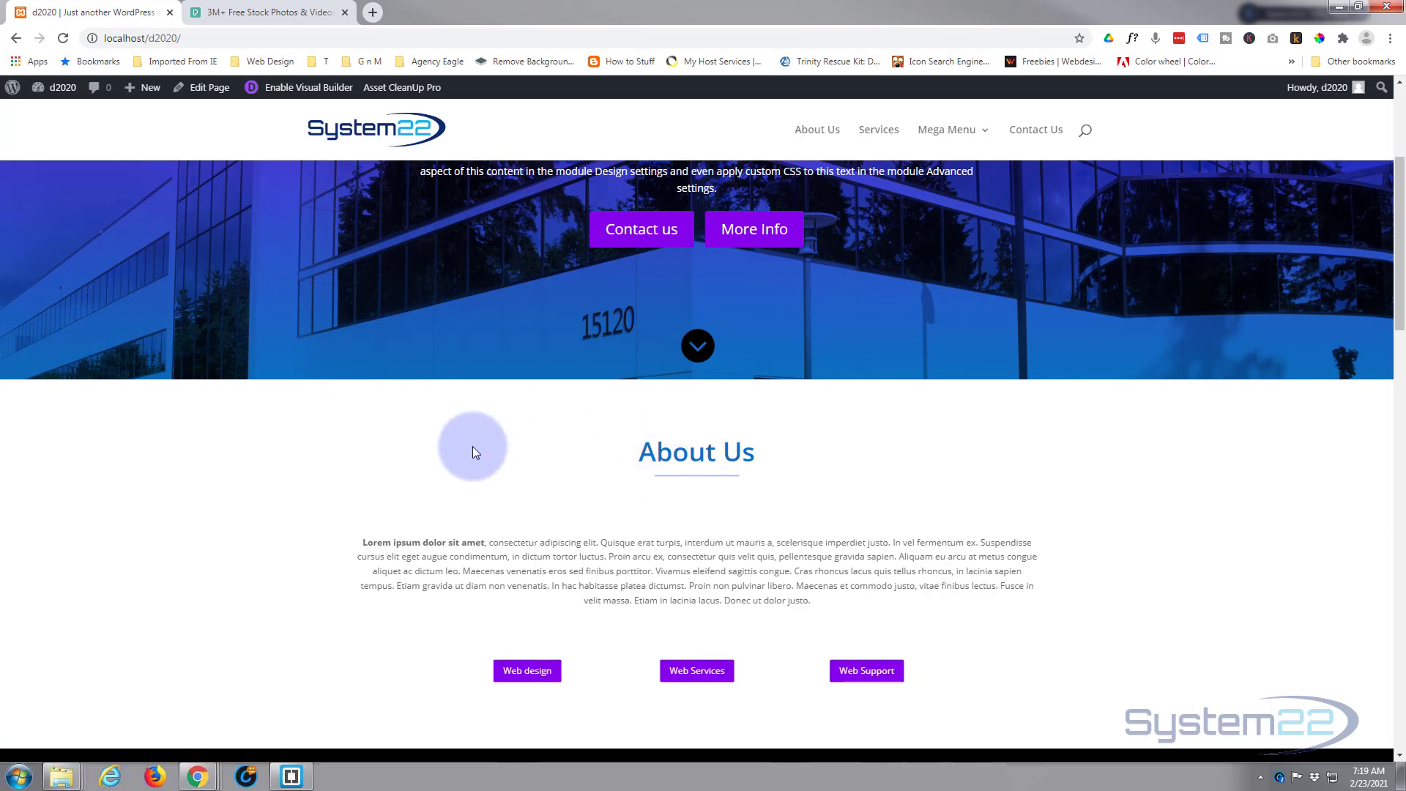
scroll(472, 448, "down", 2)
scroll(362, 417, "down", 1)
scroll(362, 422, "down", 2)
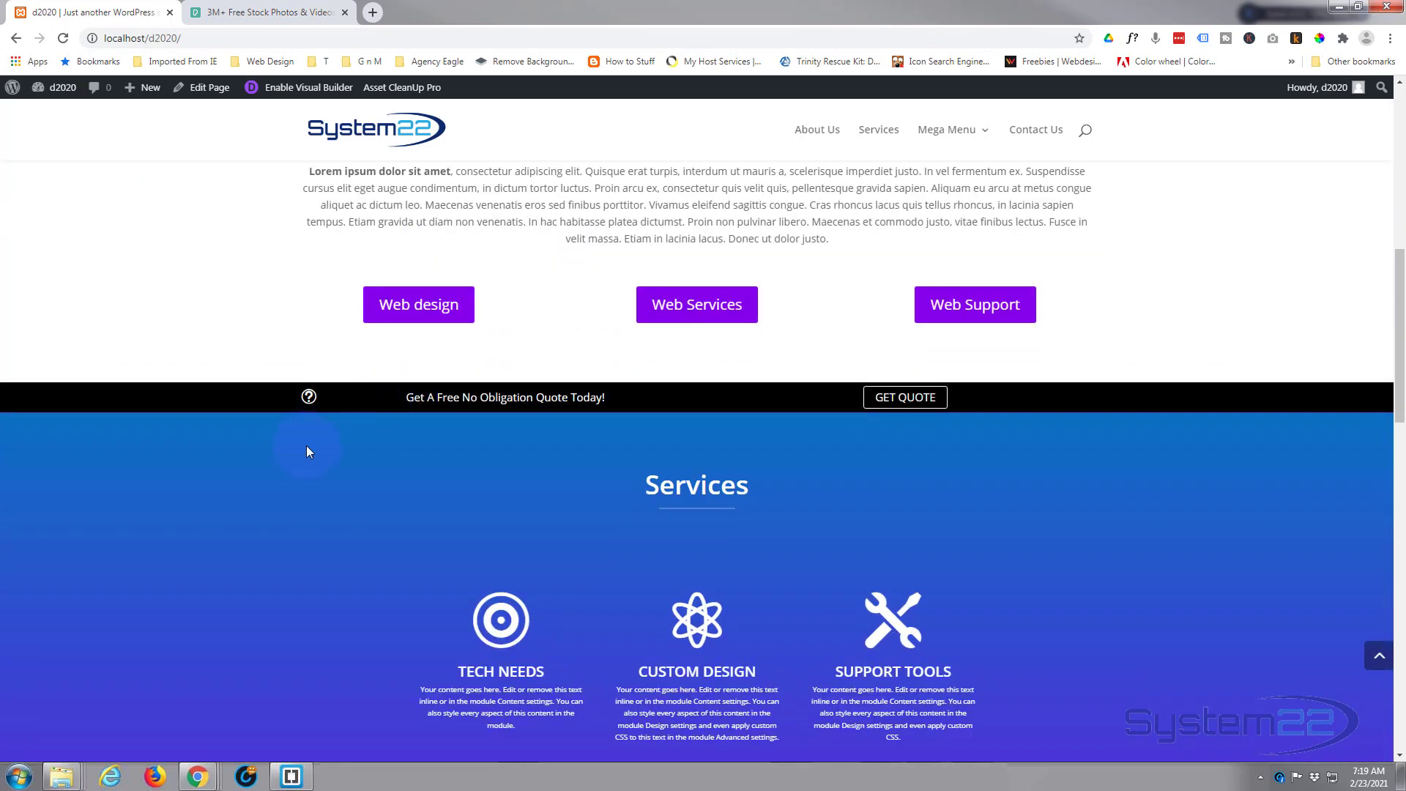
scroll(307, 445, "down", 3)
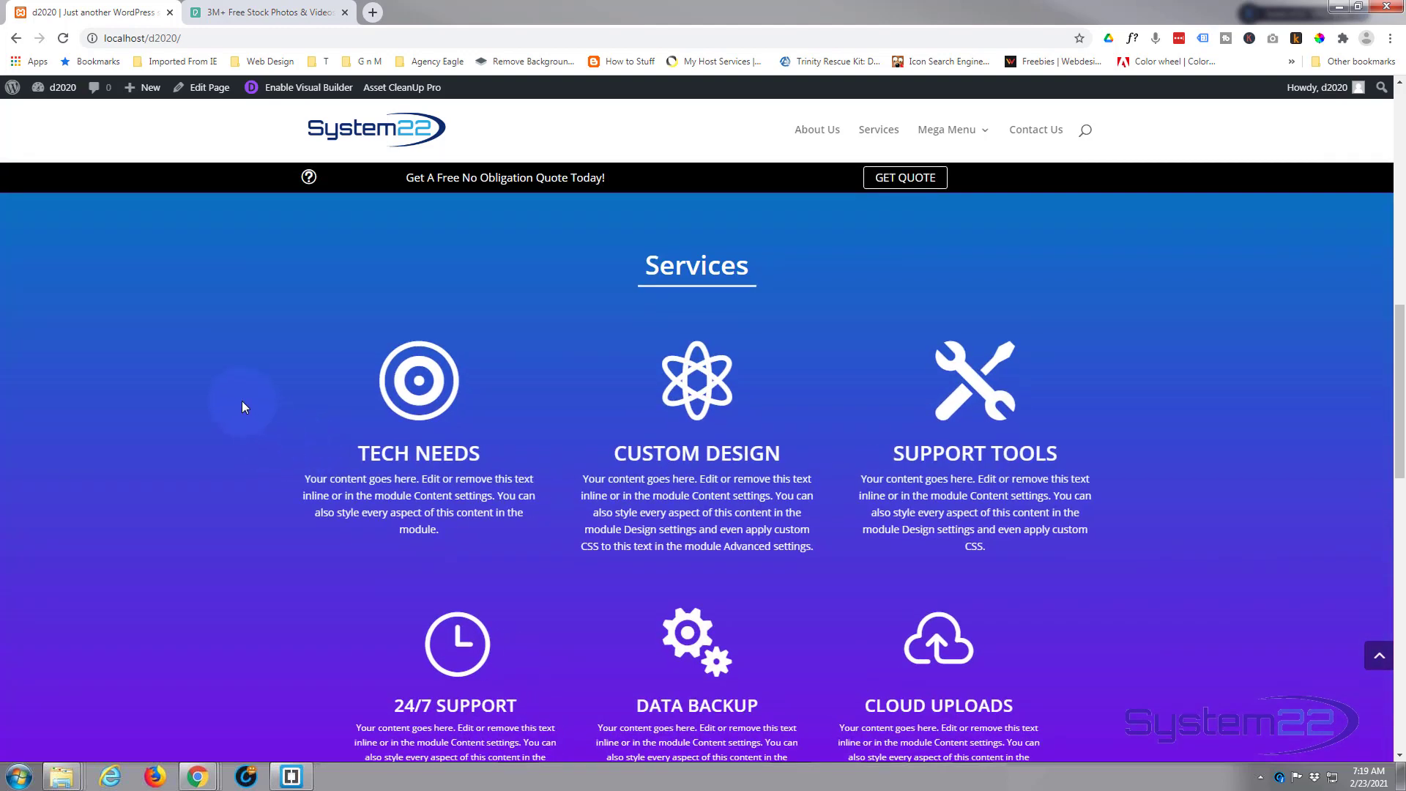
scroll(220, 390, "down", 2)
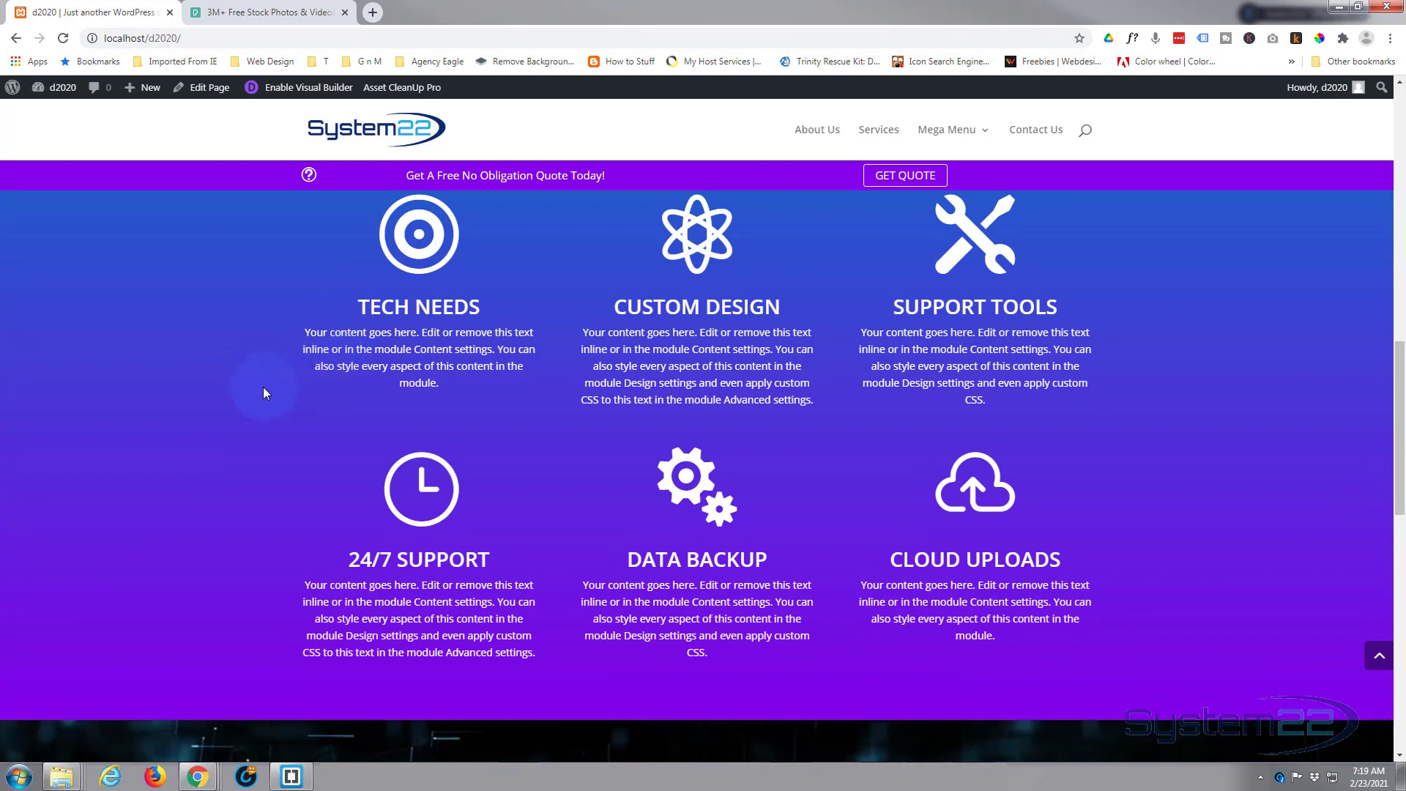
scroll(264, 391, "down", 3)
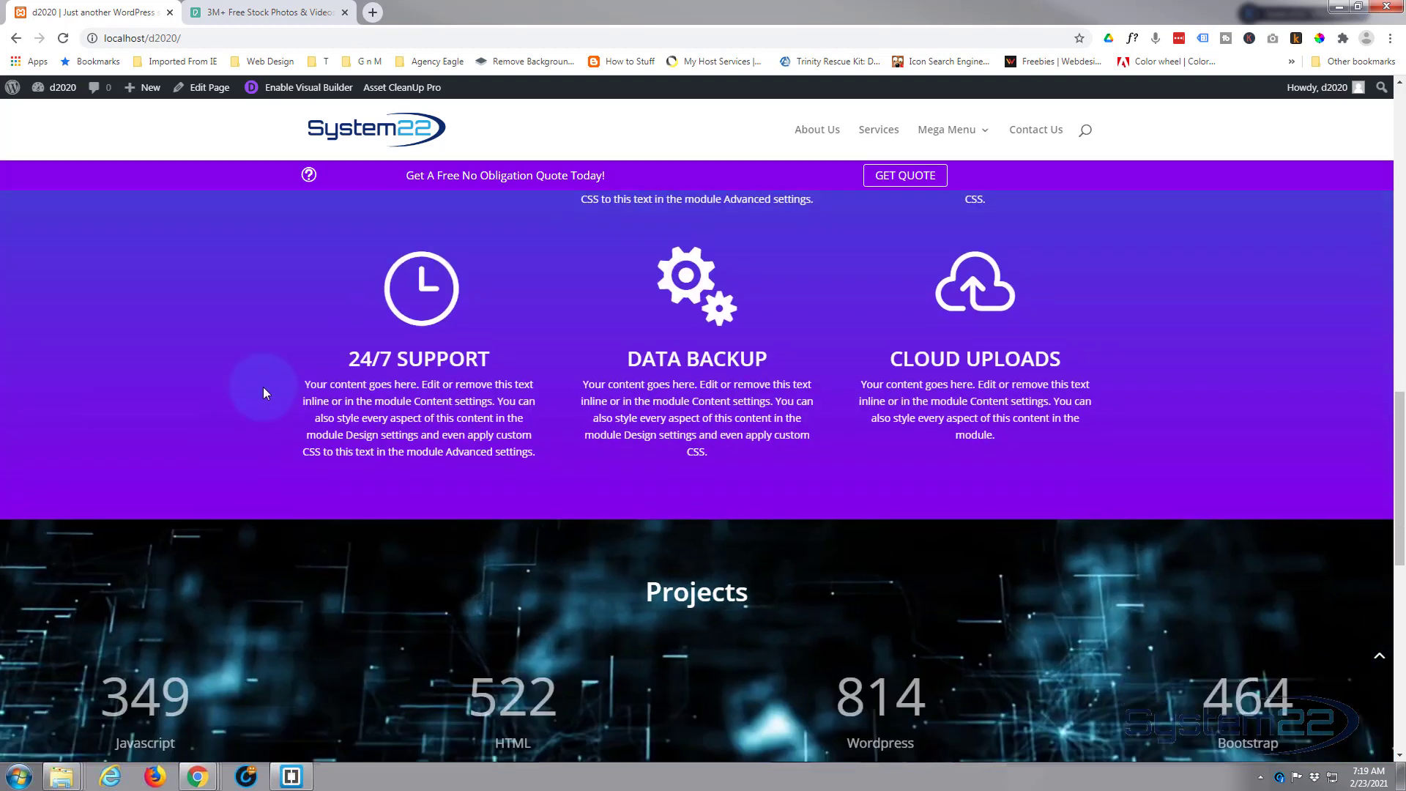
scroll(263, 393, "down", 2)
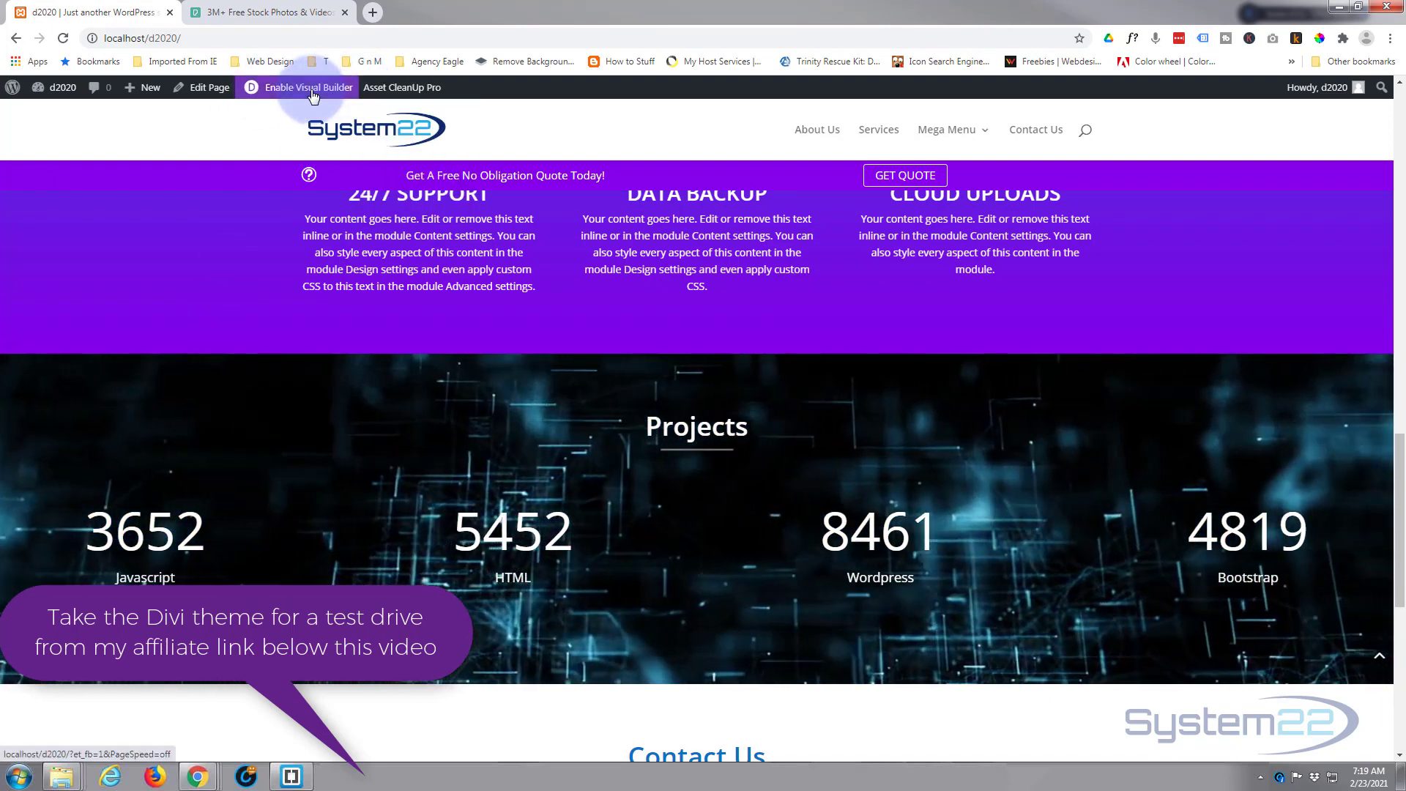
Step: Enable the Visual Builder and delete the old Projects counter section
left_click(313, 89)
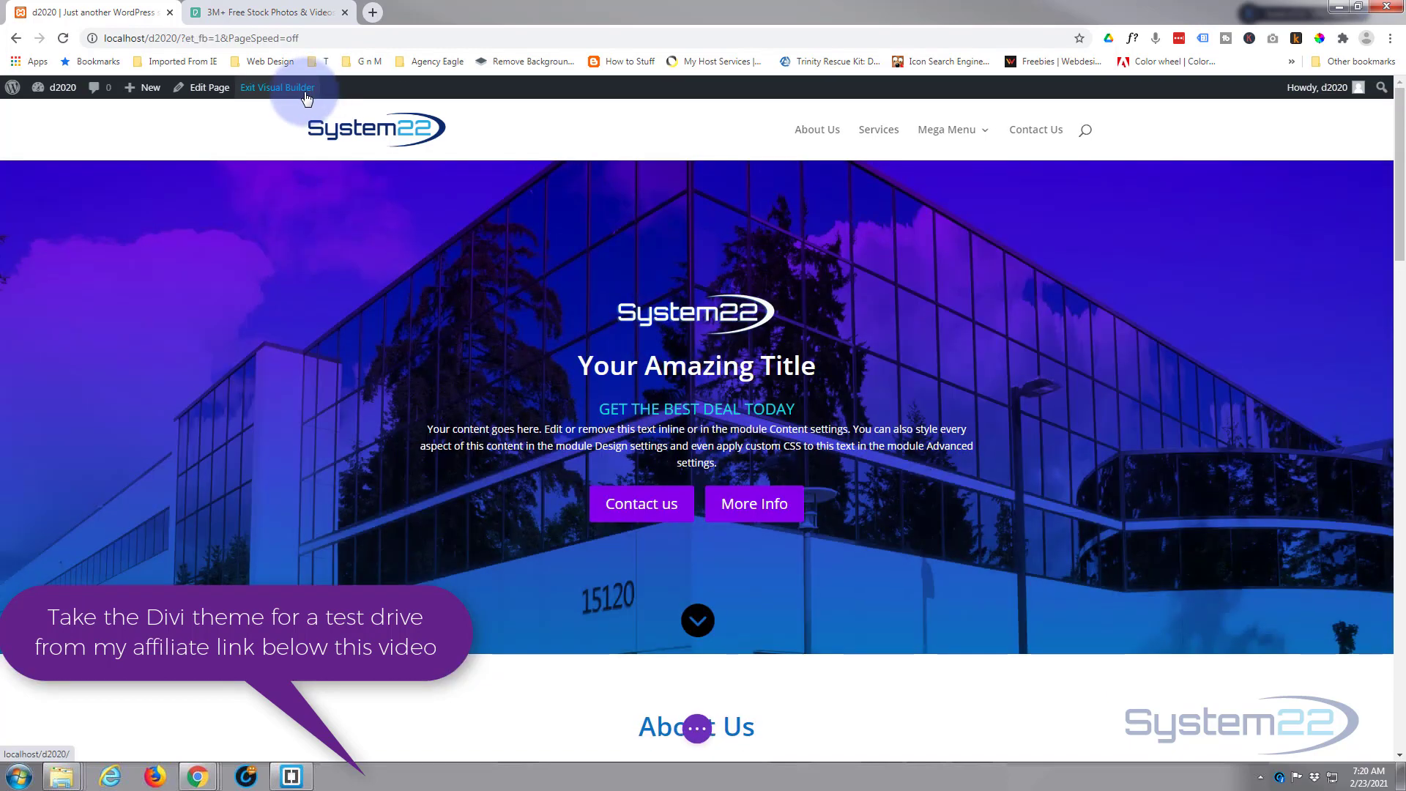
scroll(294, 263, "down", 15)
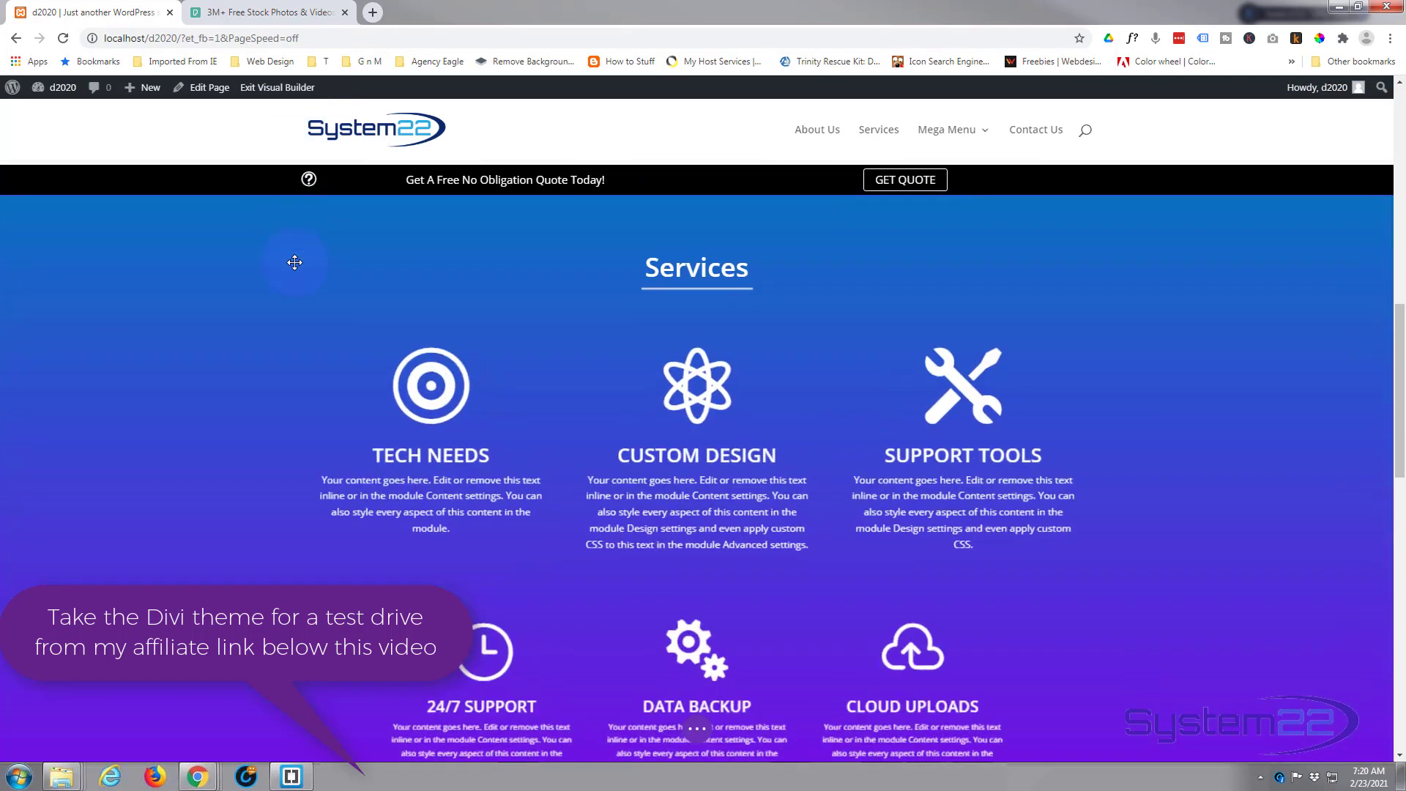
scroll(292, 263, "down", 9)
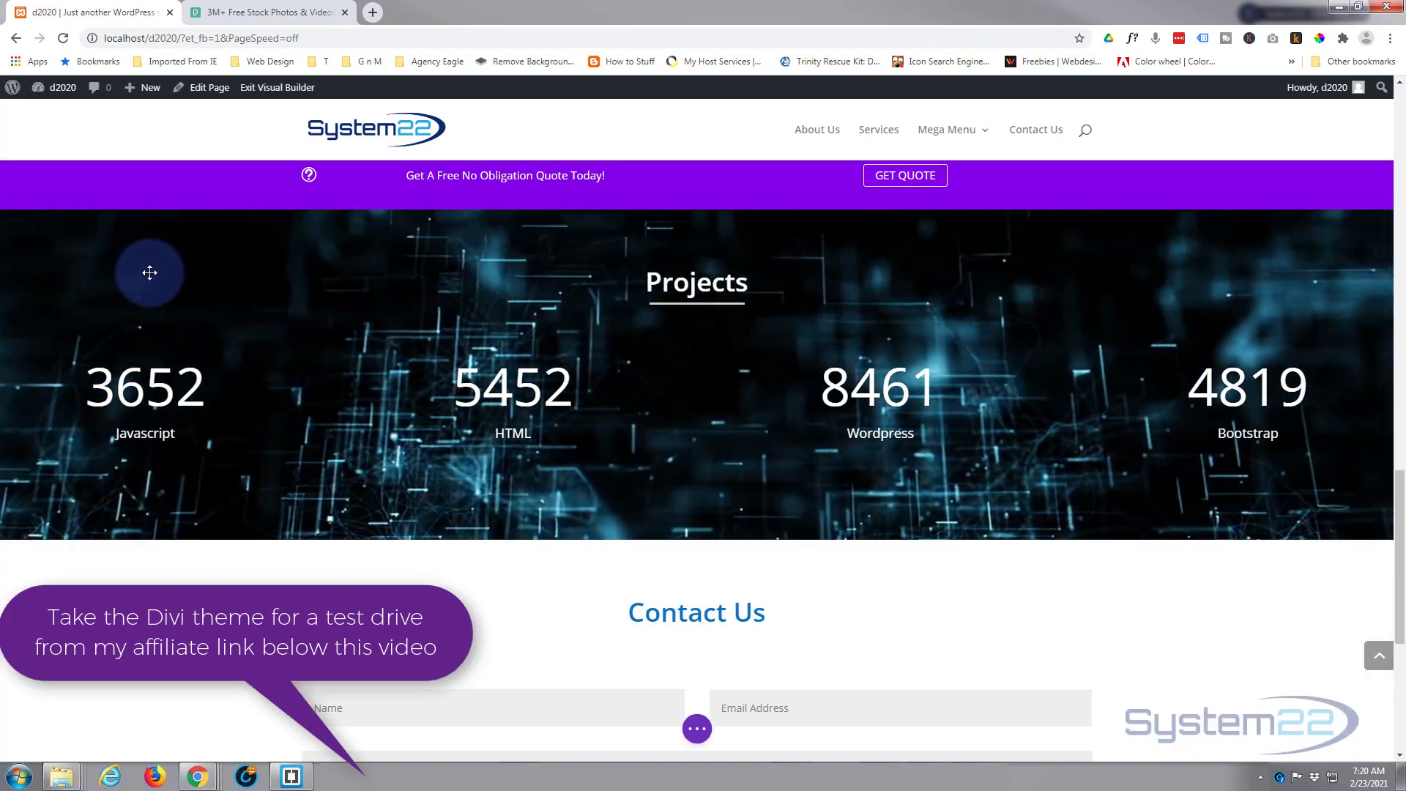
scroll(150, 272, "up", 2)
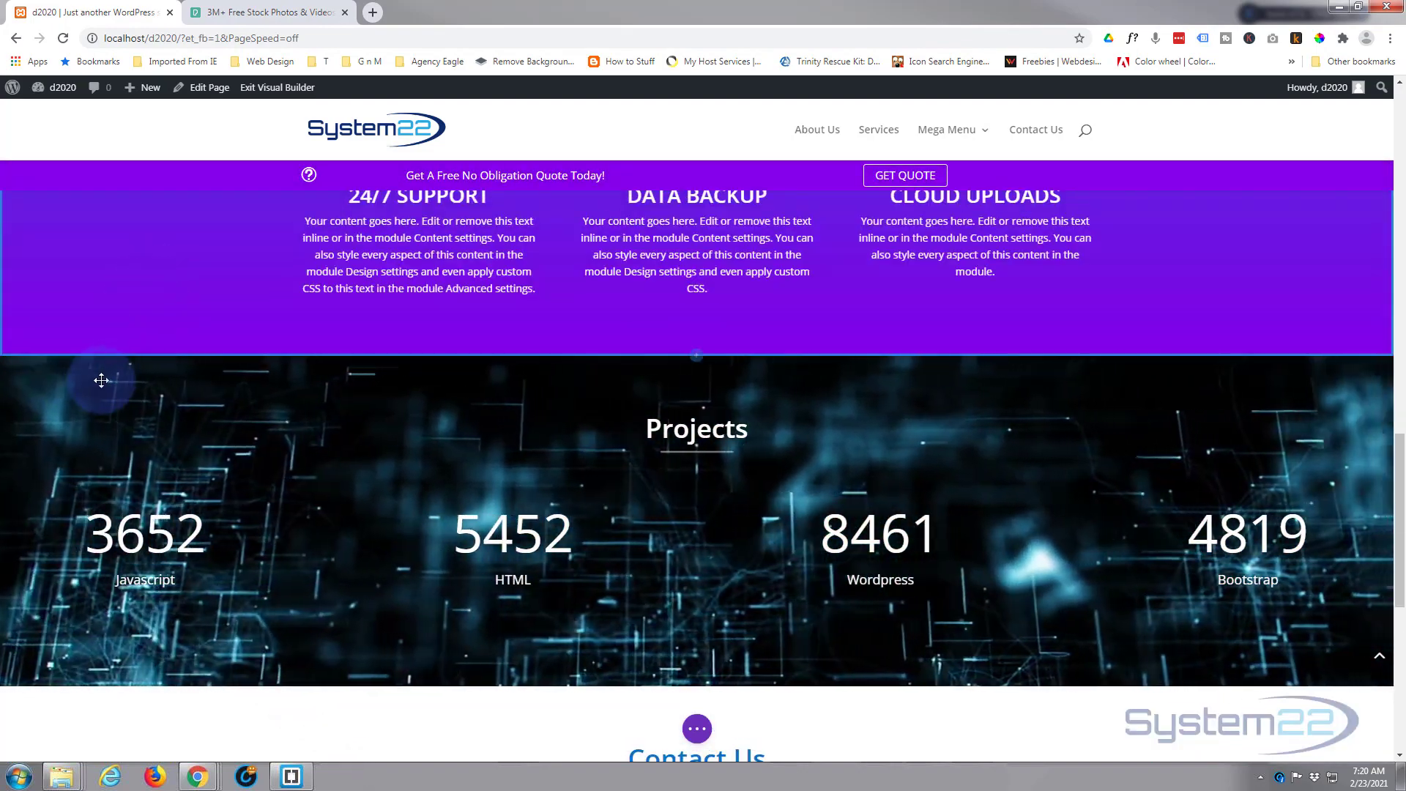
mouse_move(101, 379)
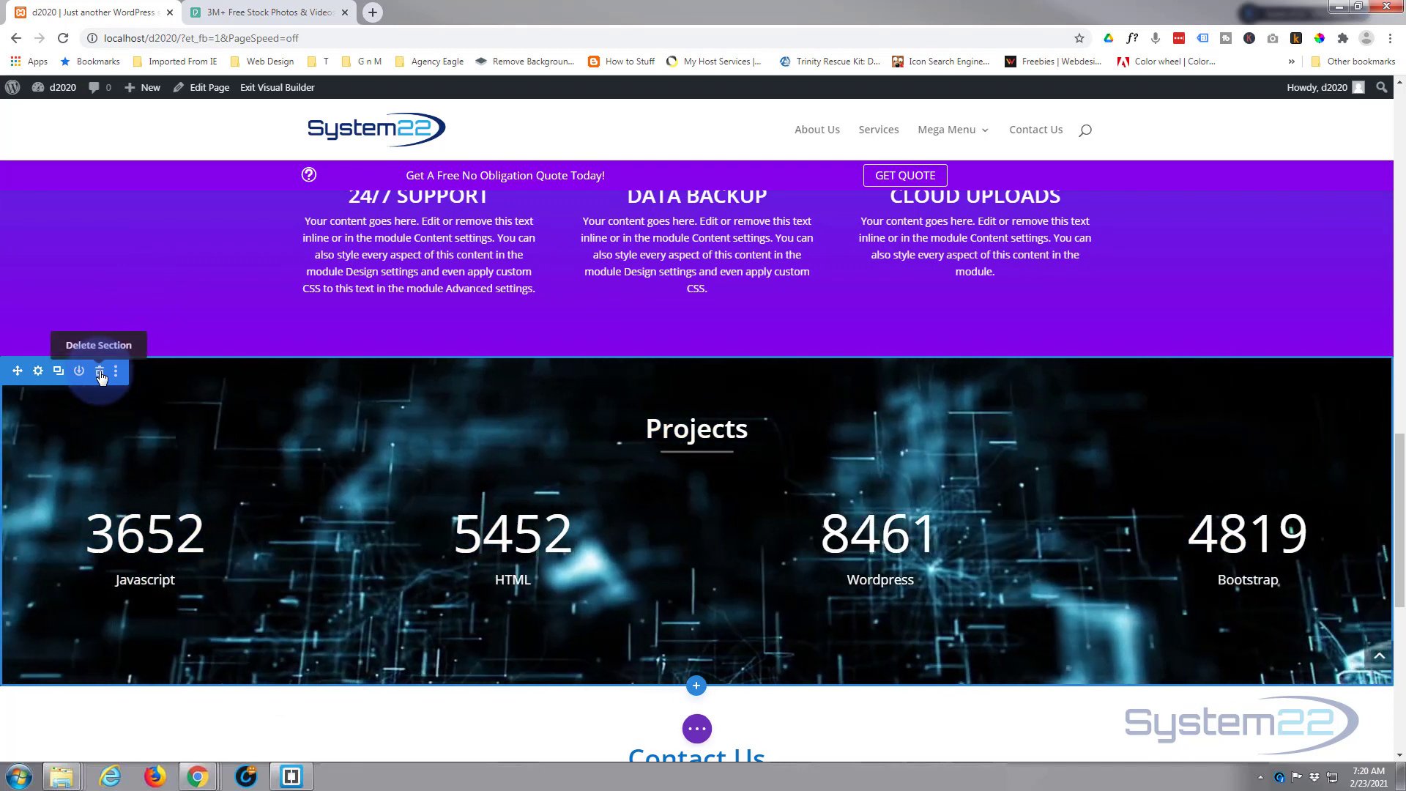
left_click(100, 376)
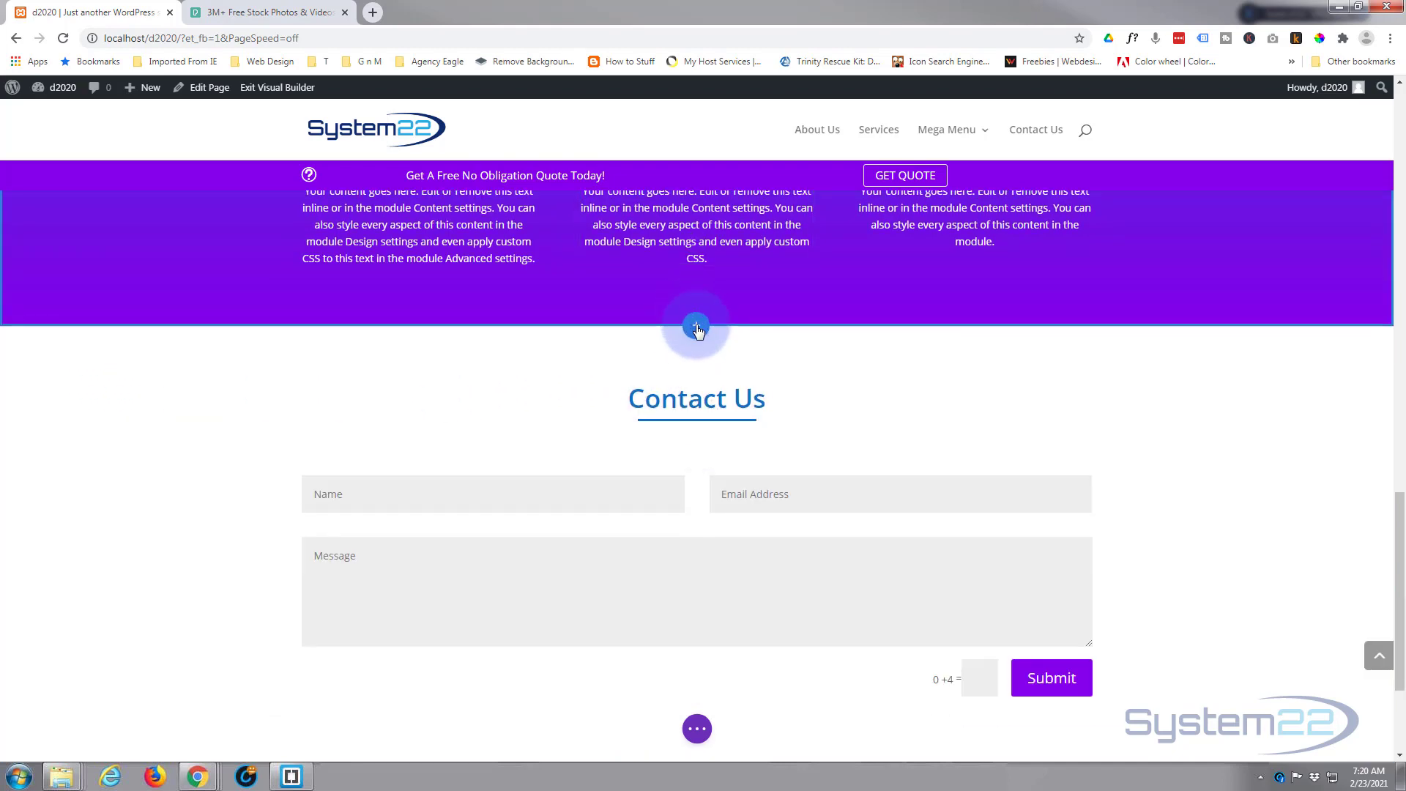
Step: Insert a regular section with a four-column row below Services
left_click(698, 330)
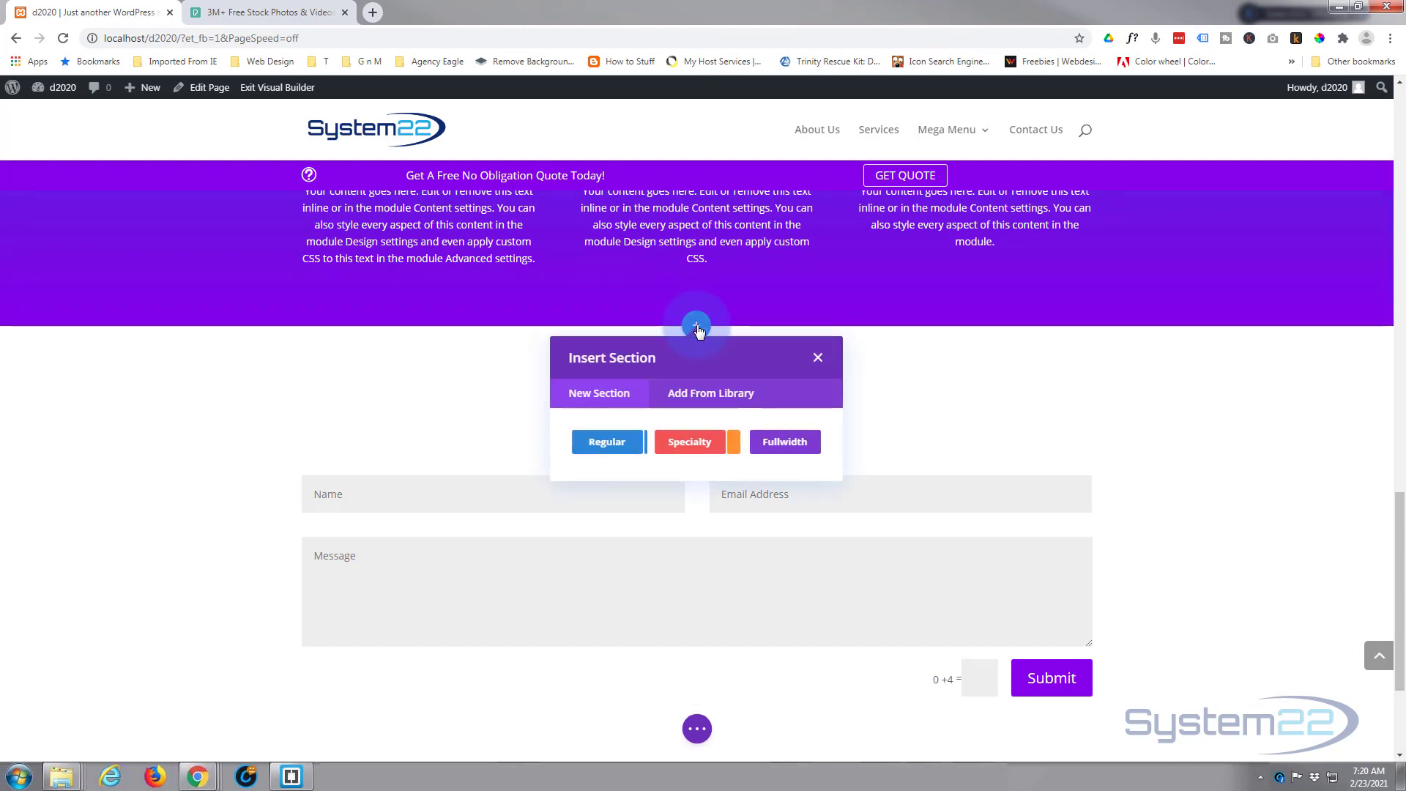
left_click(602, 440)
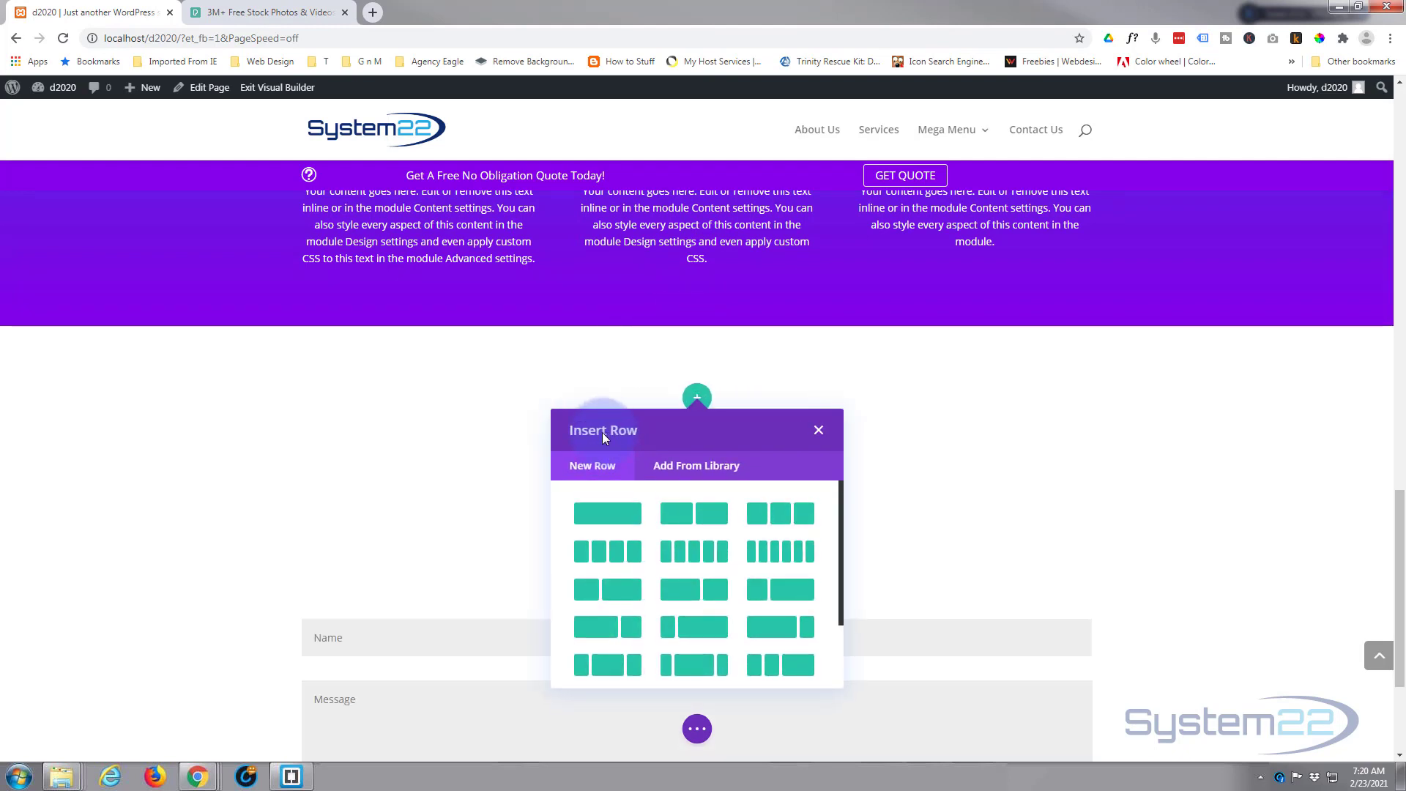
left_click(611, 555)
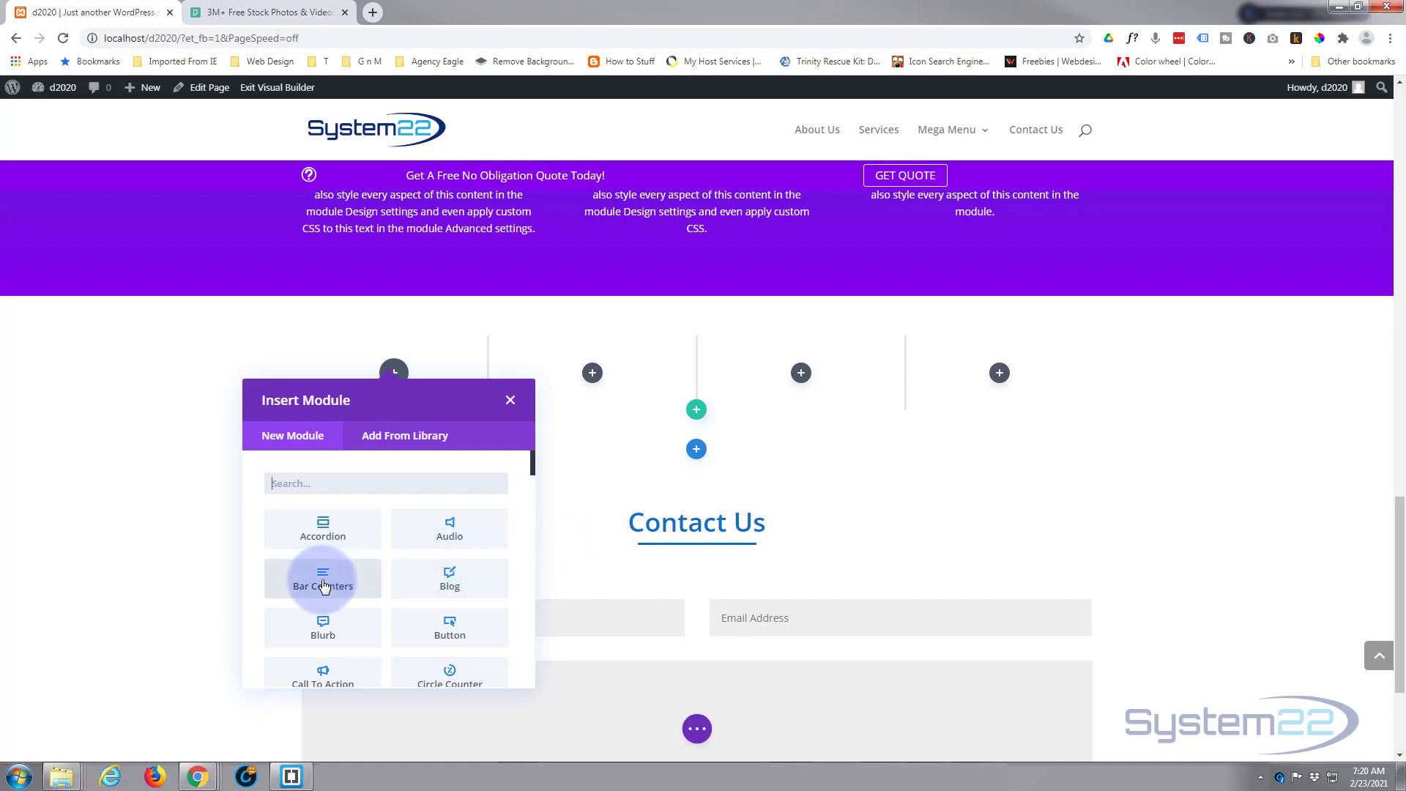
scroll(325, 587, "down", 1)
scroll(324, 586, "down", 4)
scroll(323, 580, "down", 1)
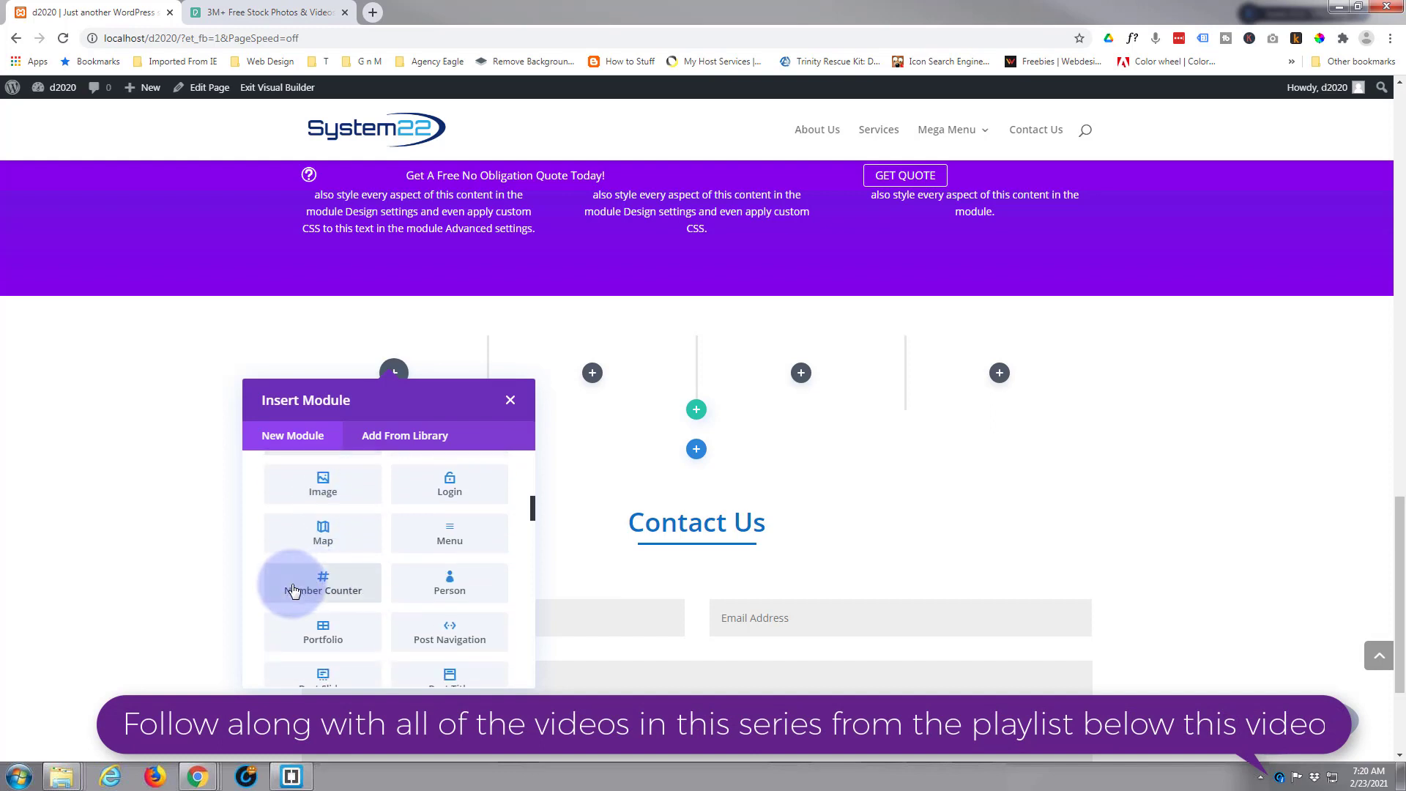
Step: Add a Number Counter titled Javascript showing 3564, percent sign off, and save it
left_click(328, 590)
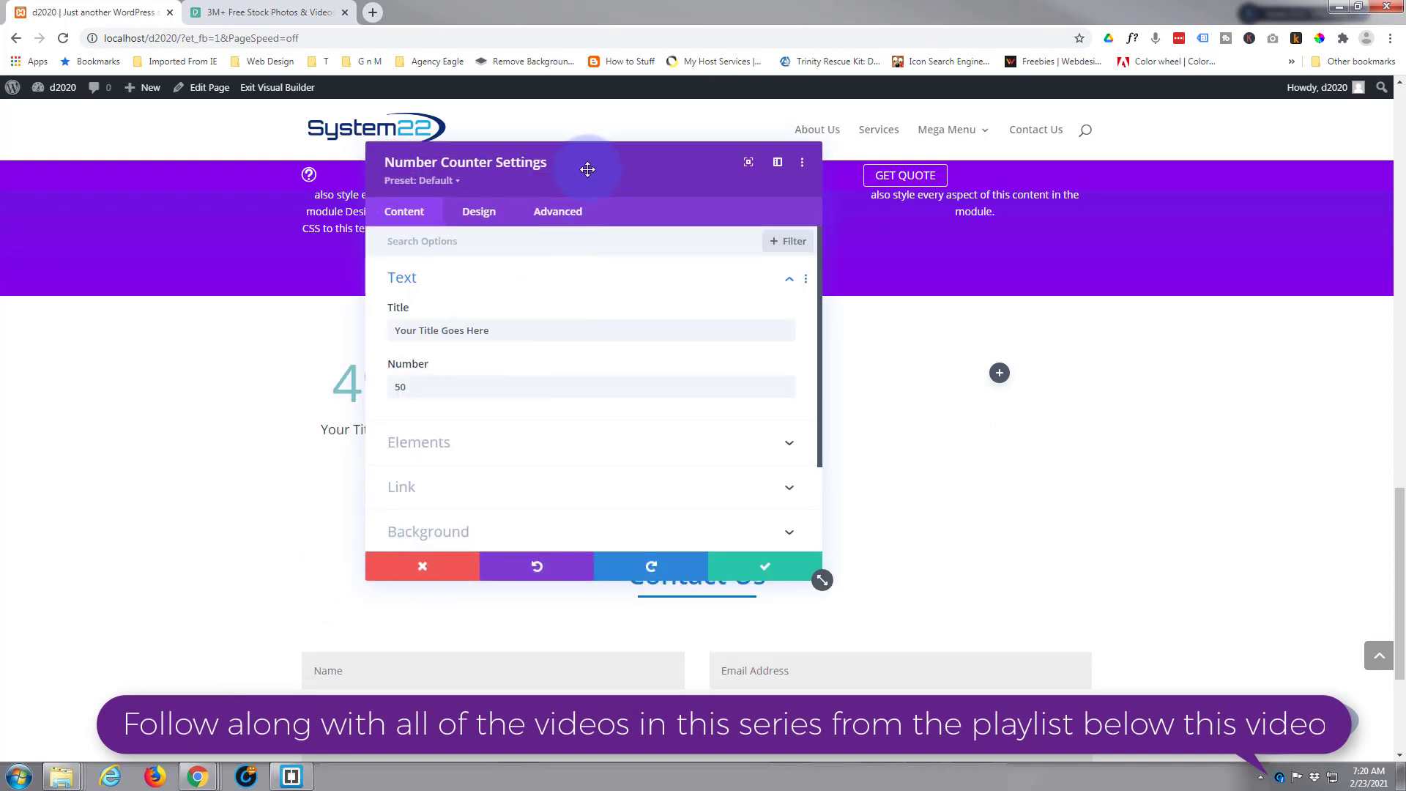
left_click_drag(586, 163, 902, 188)
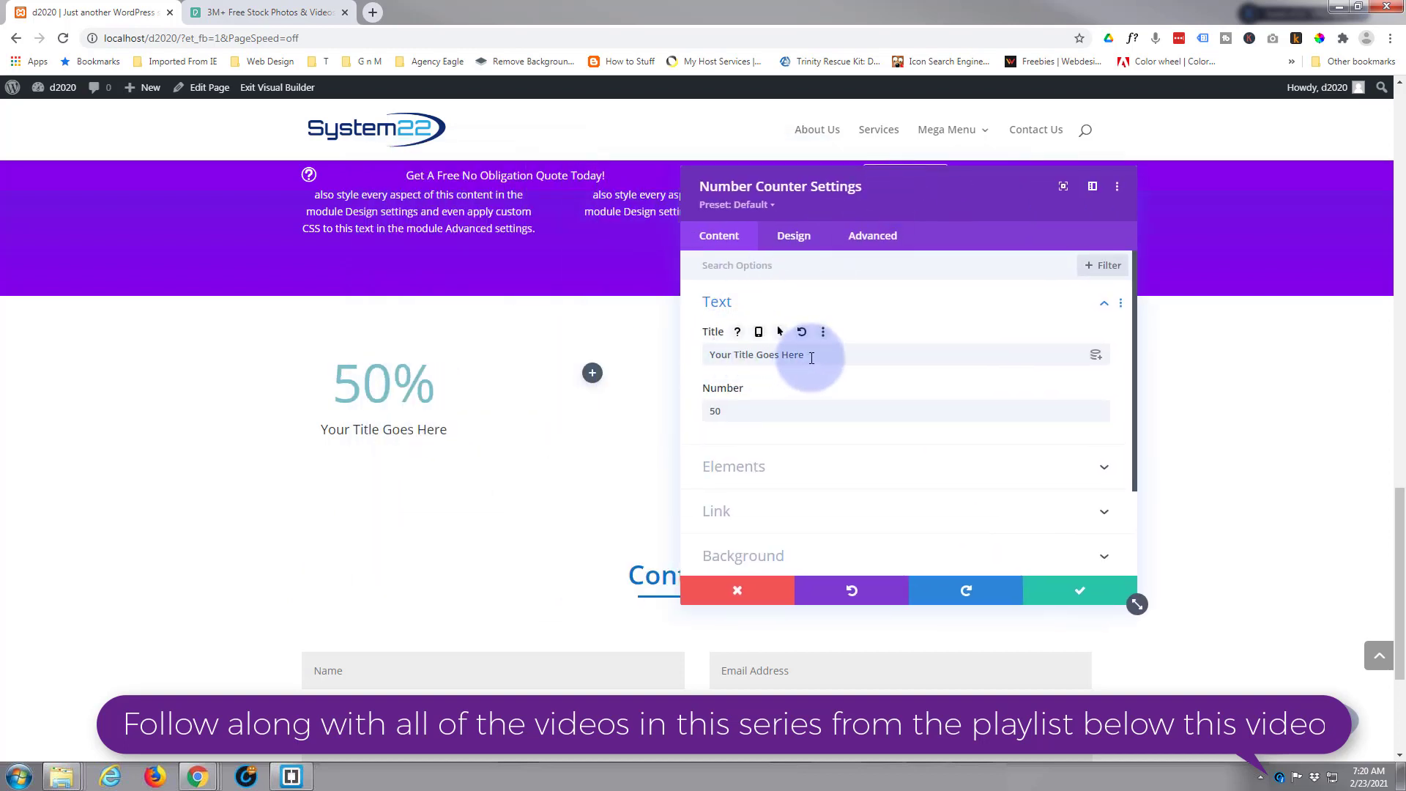
left_click_drag(813, 355, 657, 355)
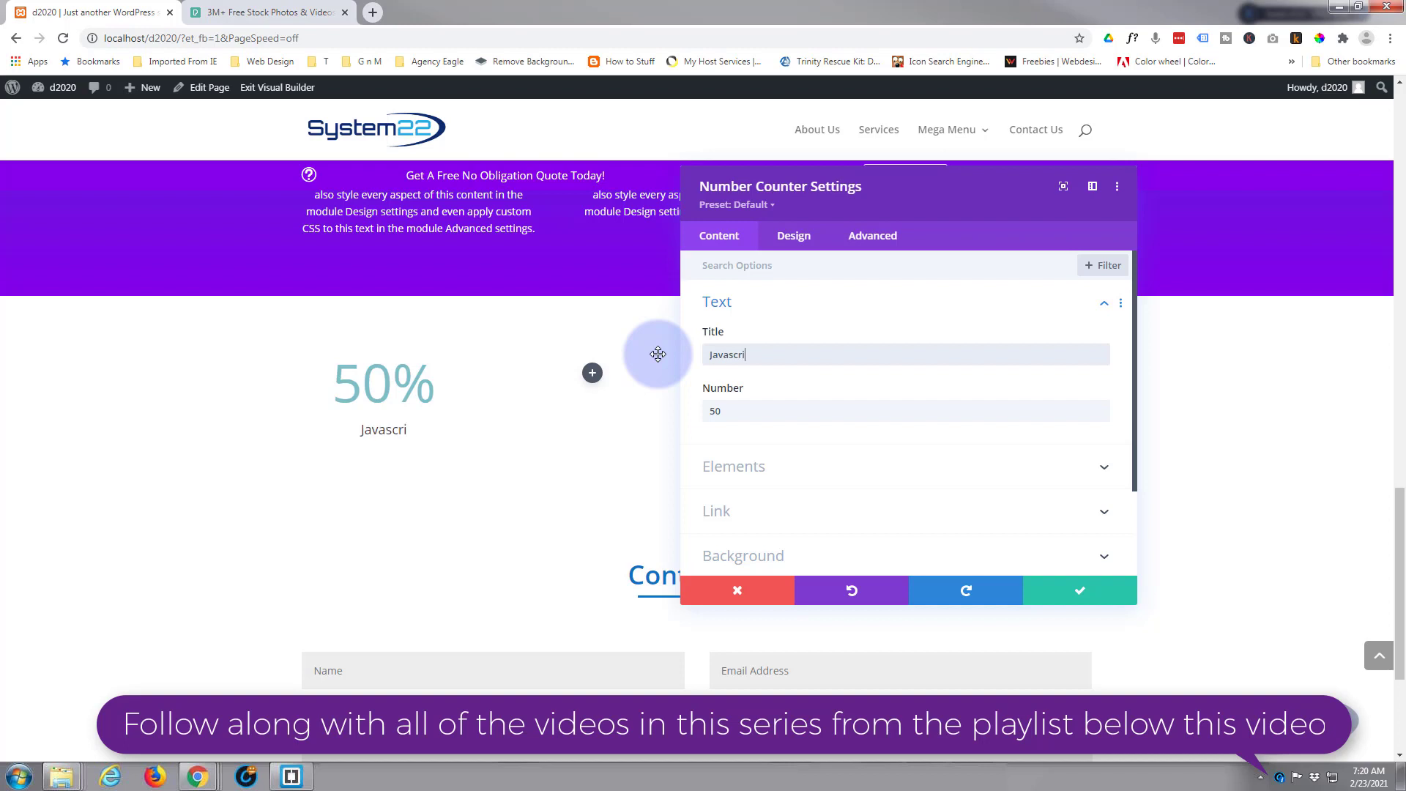
left_click_drag(734, 410, 705, 414)
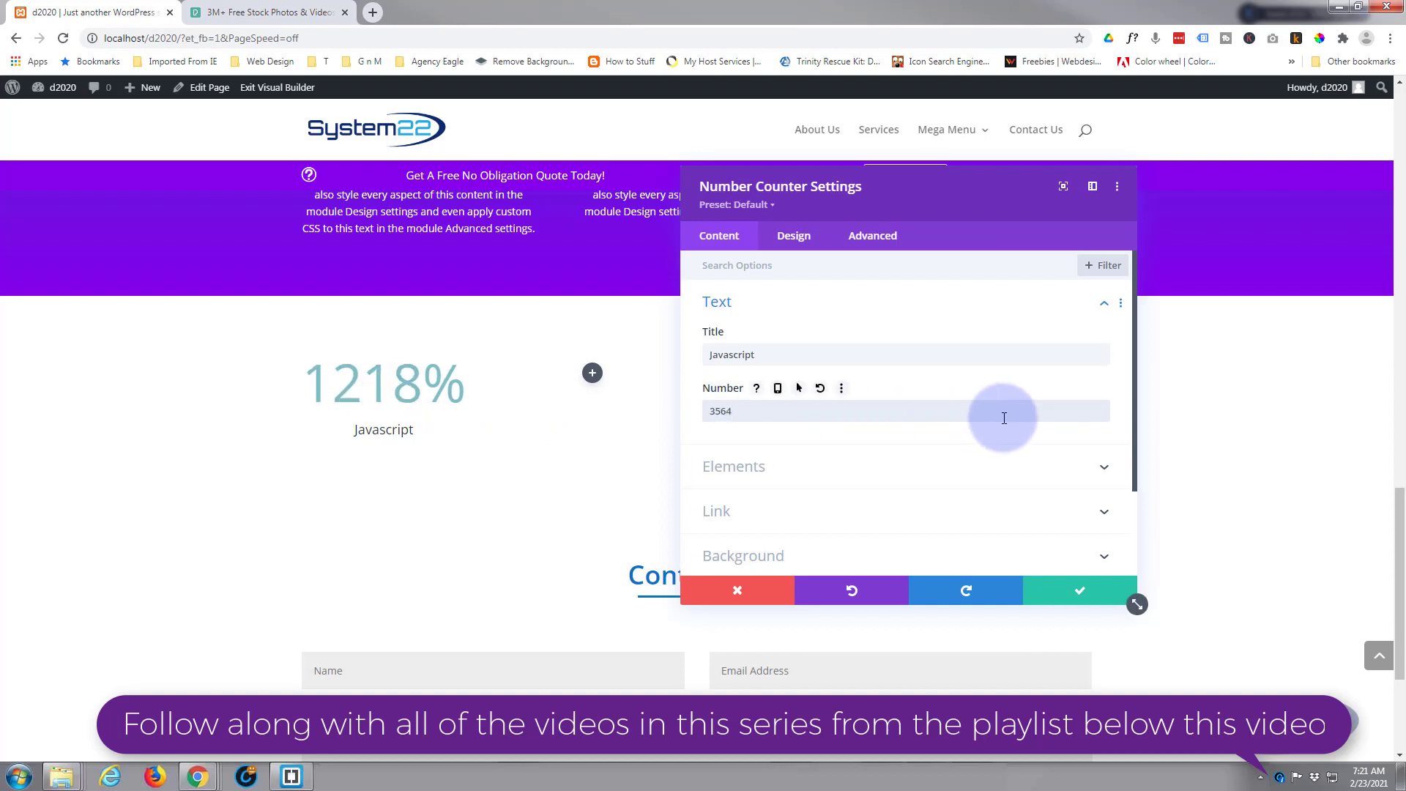
left_click(814, 469)
left_click(727, 338)
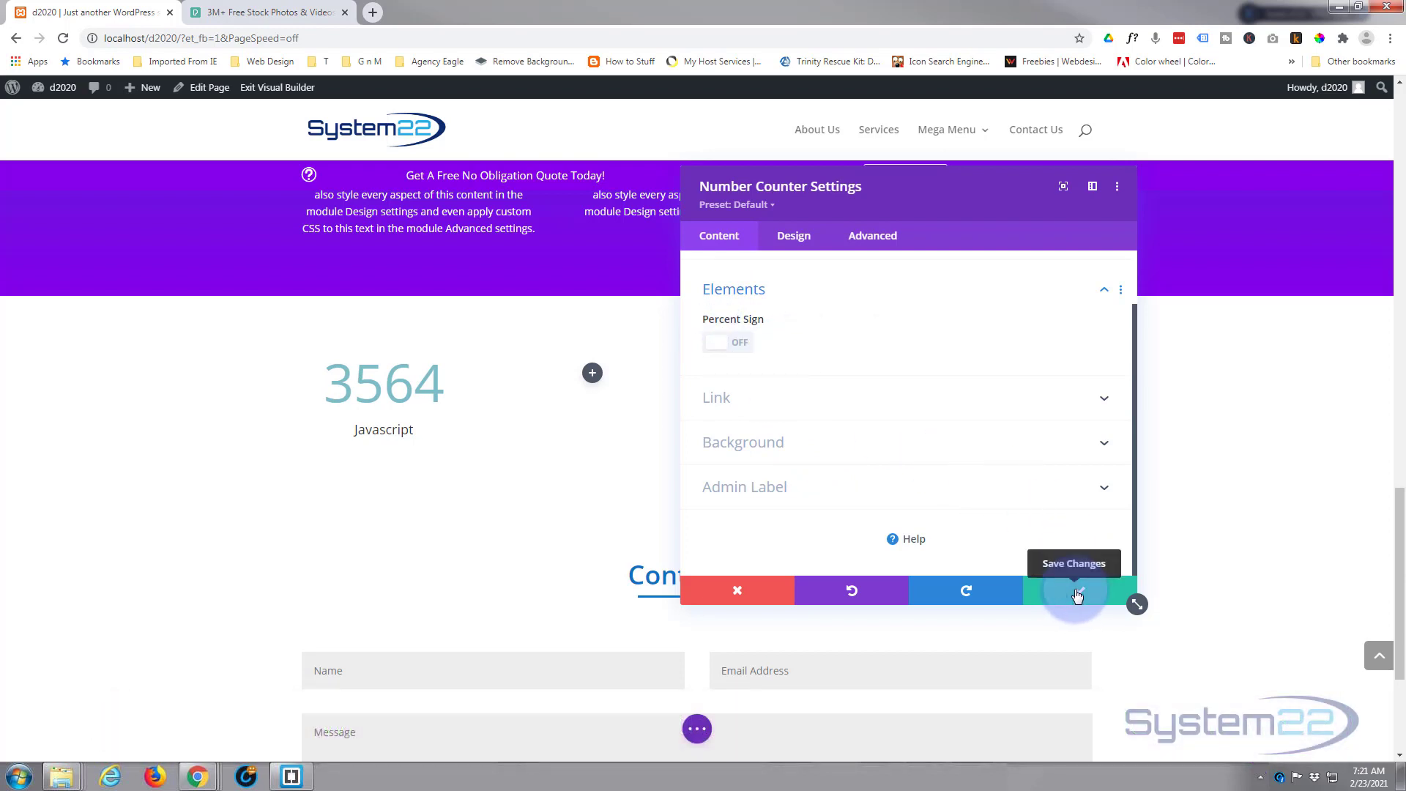
left_click(1077, 597)
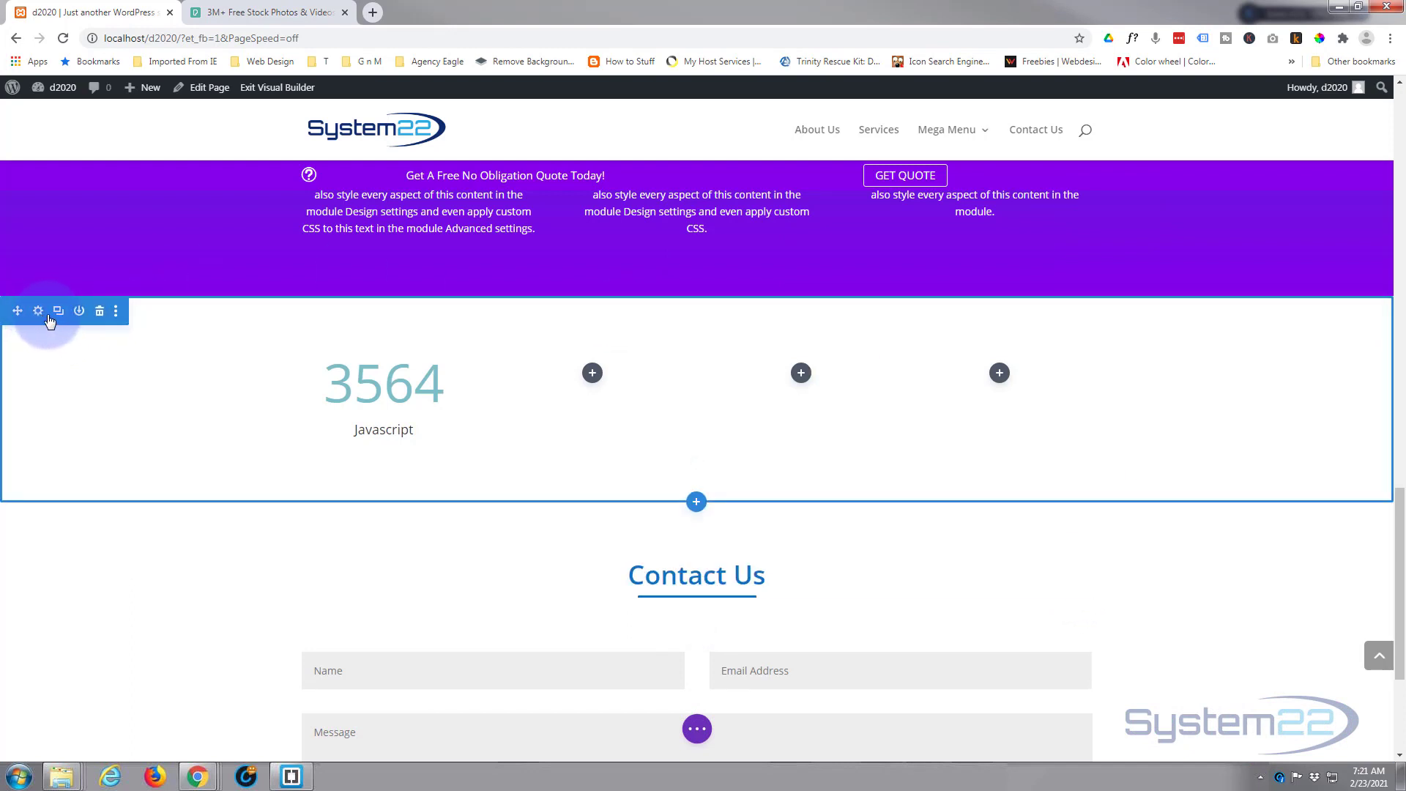
Step: Open Section Settings for the new counter section
left_click(39, 312)
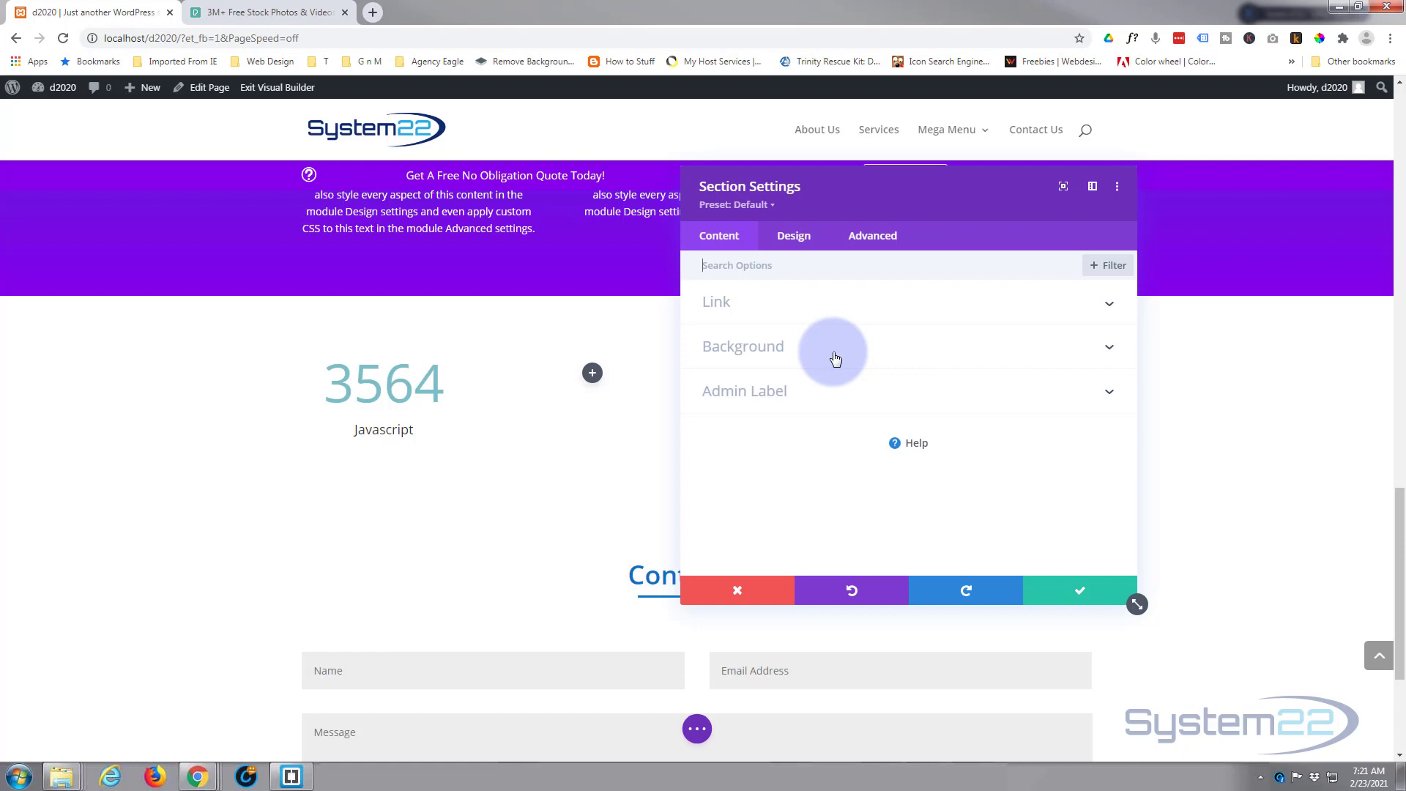
Step: Search Pexels for 'computer' and browse the photo results
left_click(296, 10)
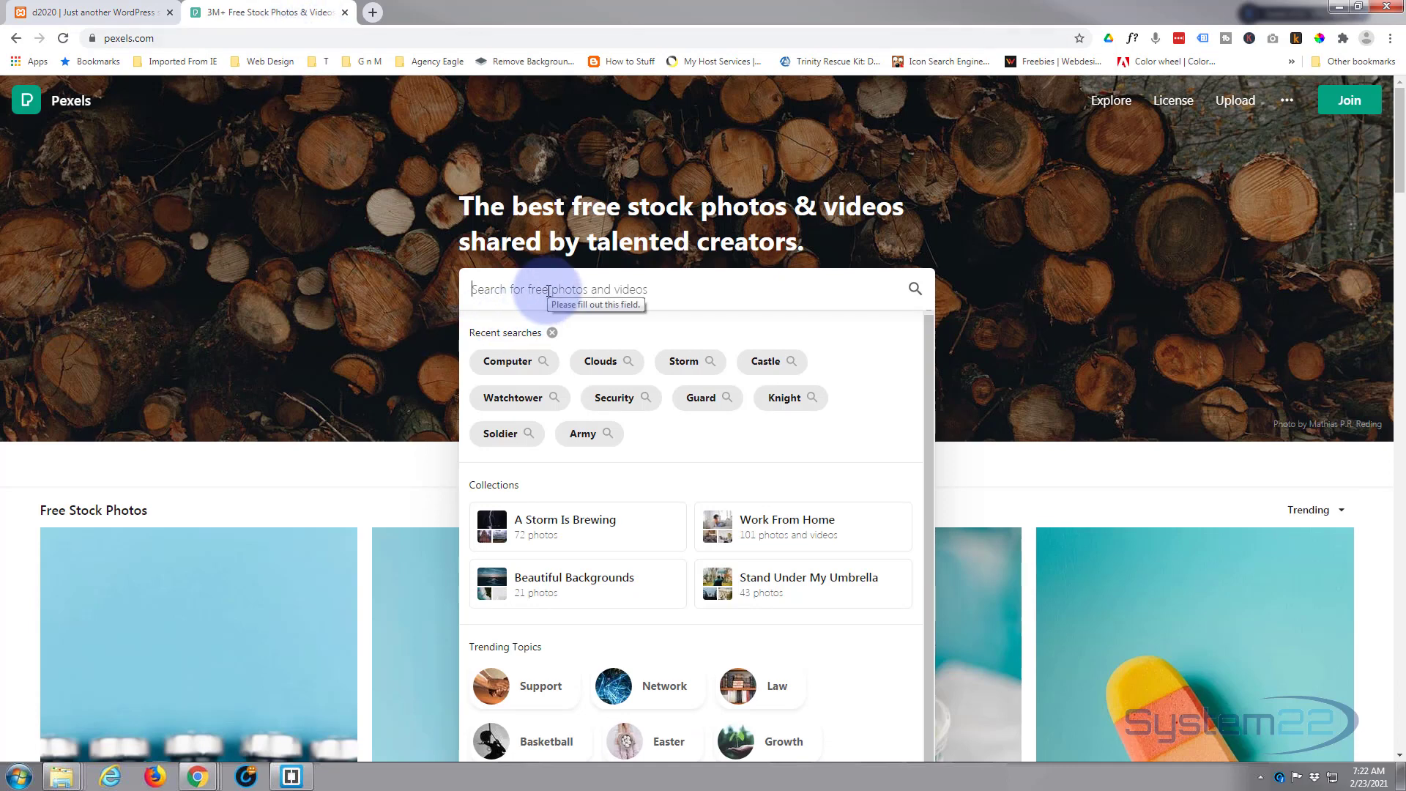
type("computer")
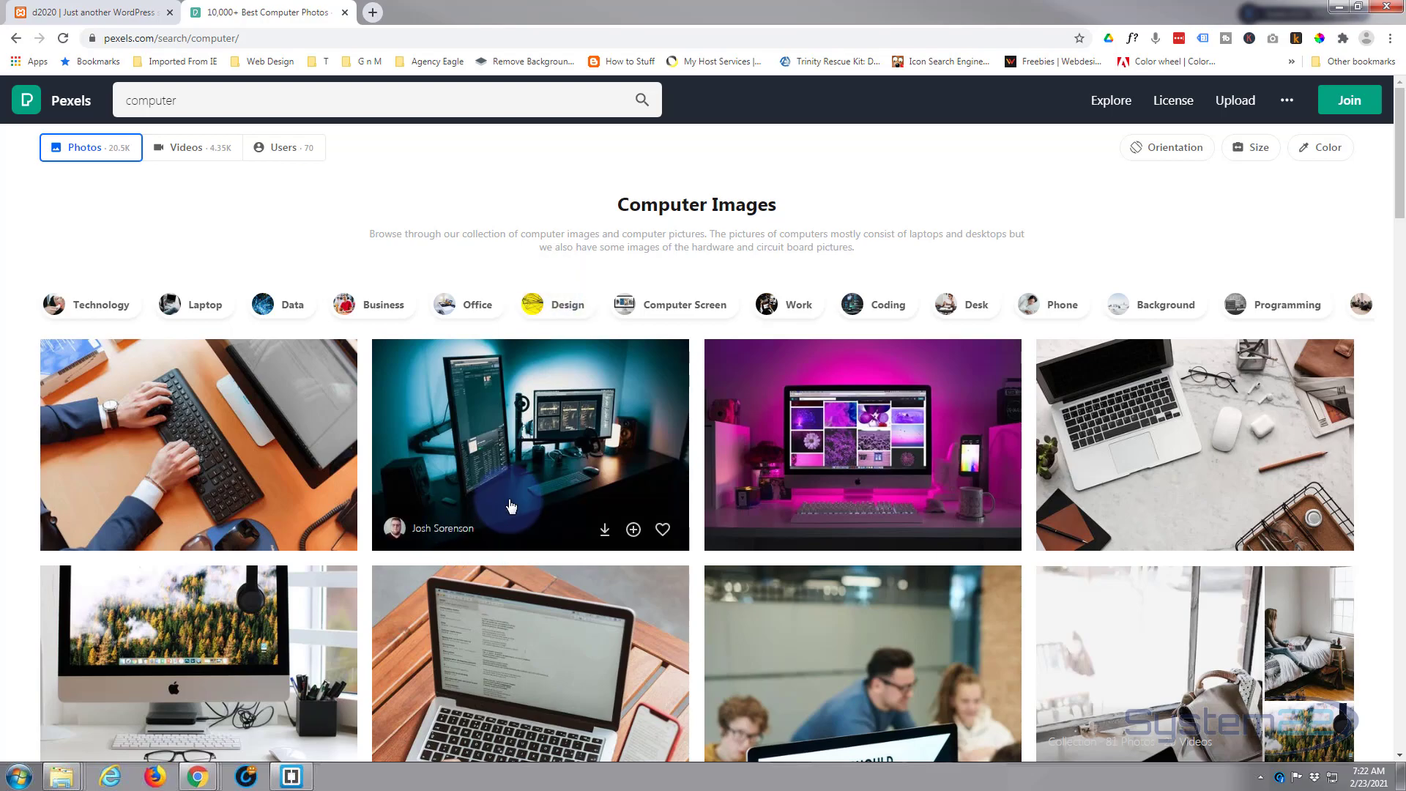
scroll(511, 505, "down", 7)
scroll(511, 505, "down", 15)
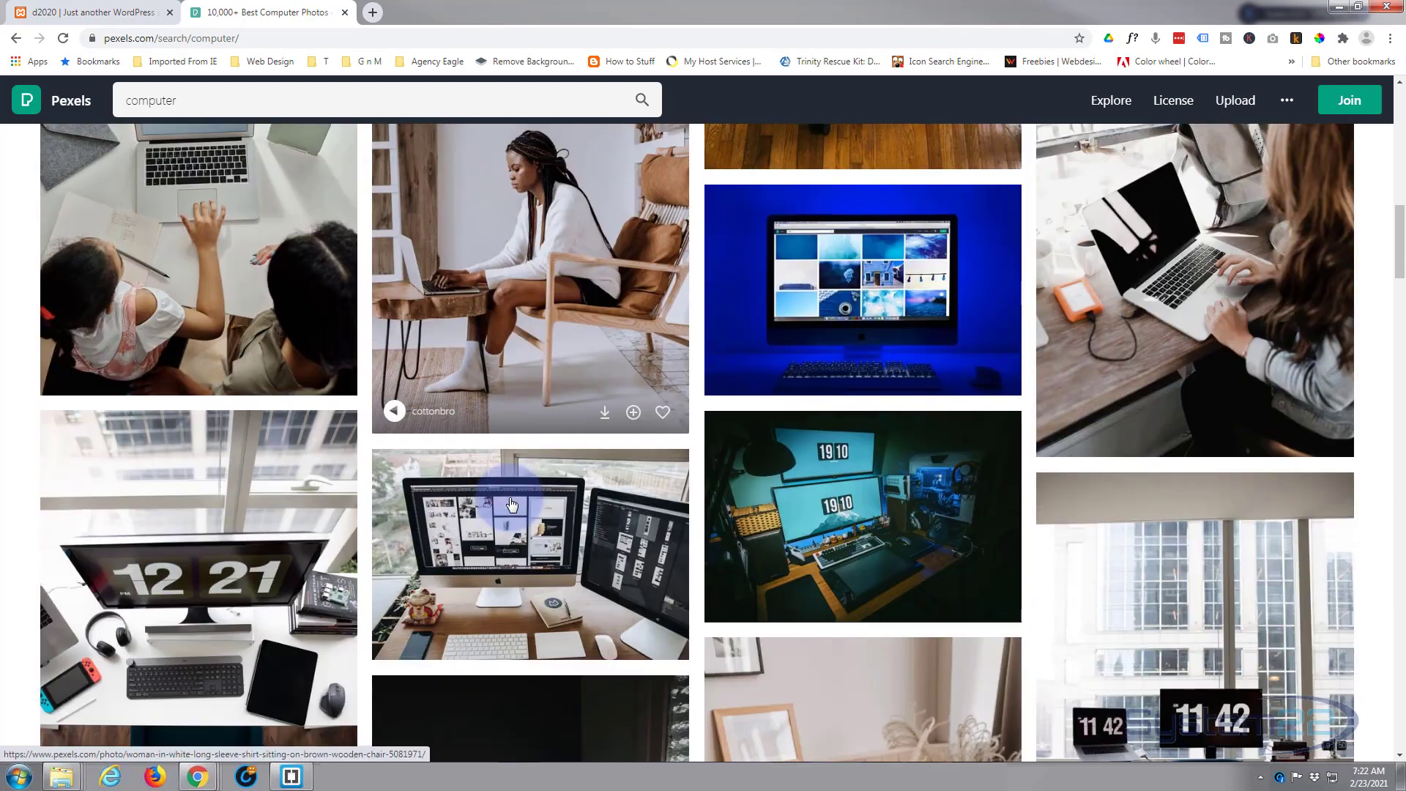
scroll(511, 505, "down", 15)
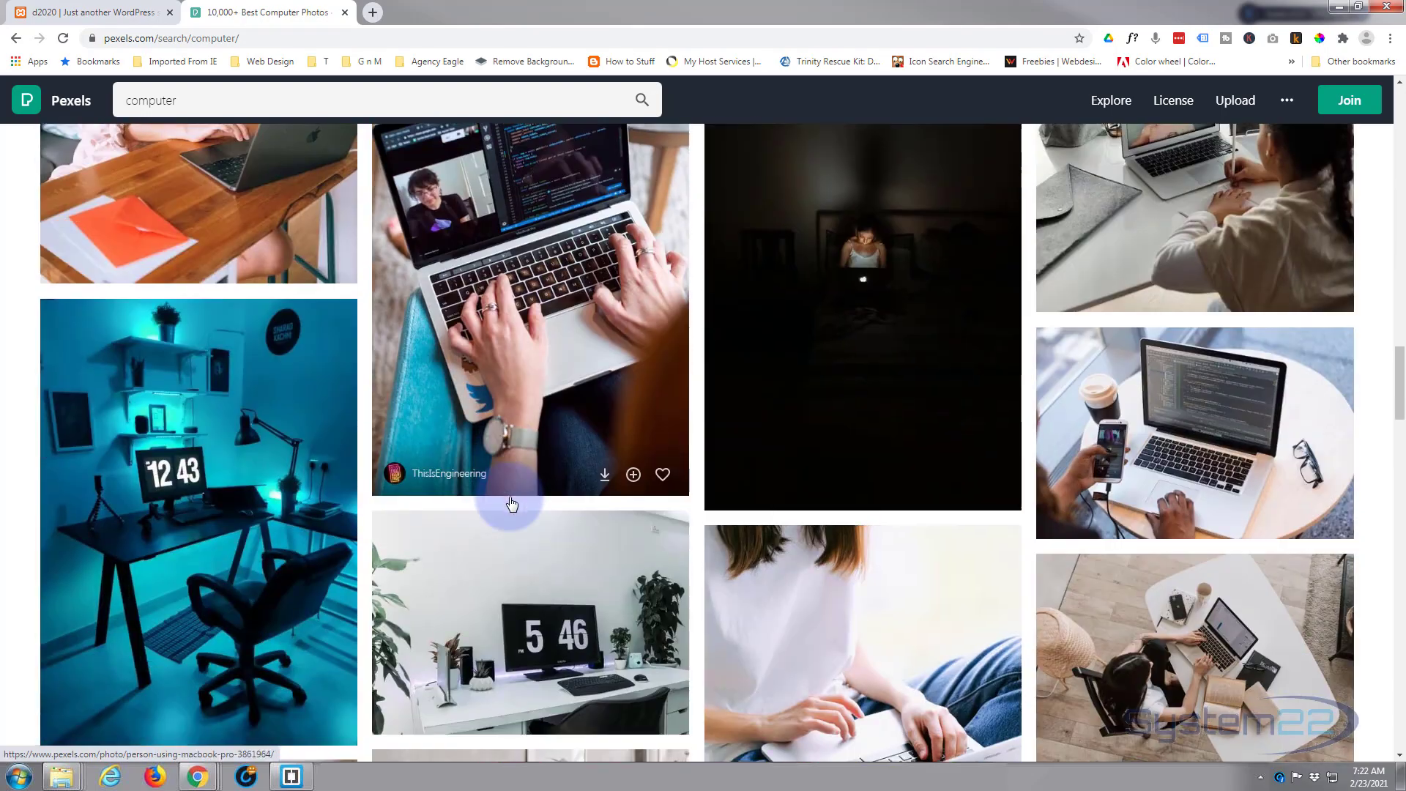
scroll(511, 503, "down", 15)
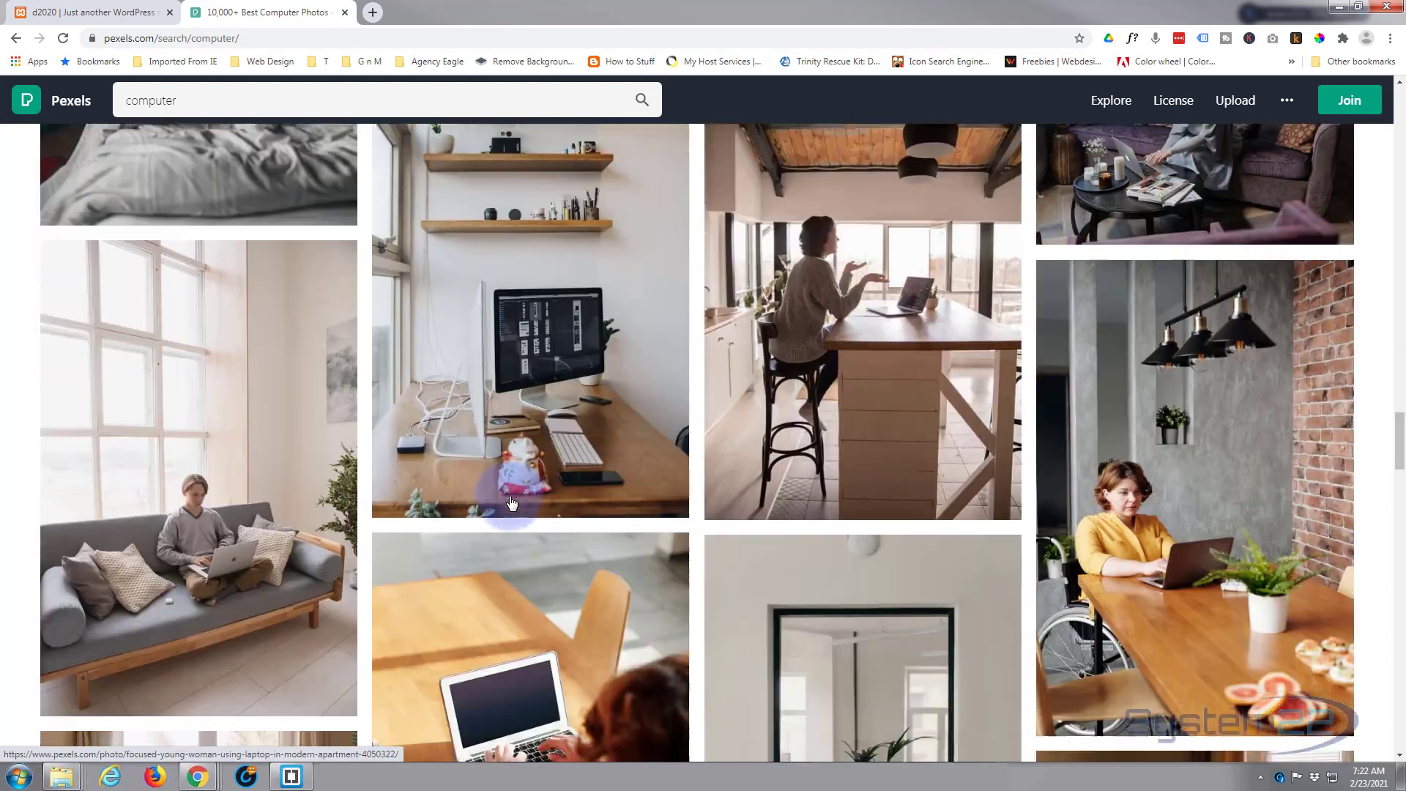
scroll(511, 503, "down", 15)
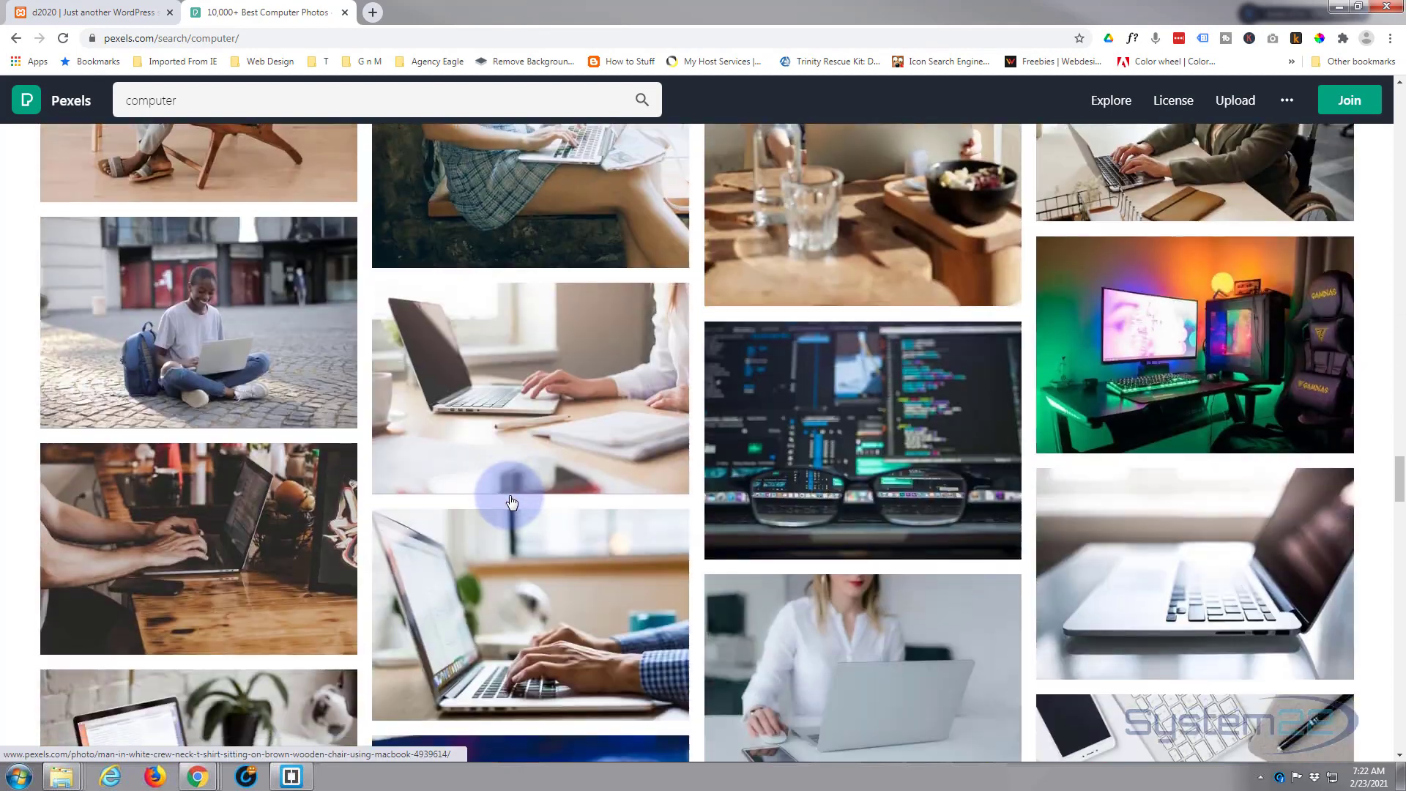
scroll(512, 503, "down", 2)
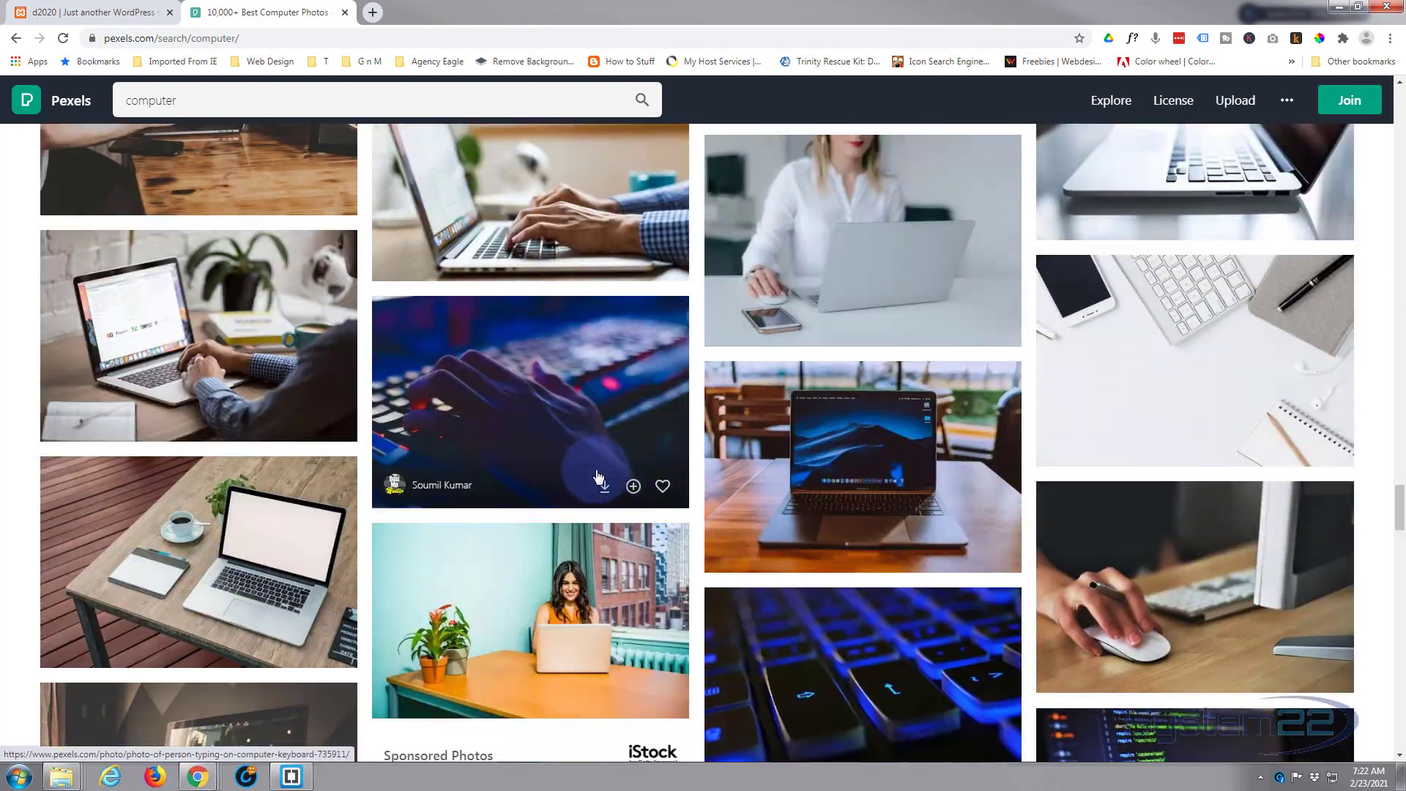
Step: Download the dark blue keyboard-typing photo at Large size (1920 x 1281)
left_click(556, 437)
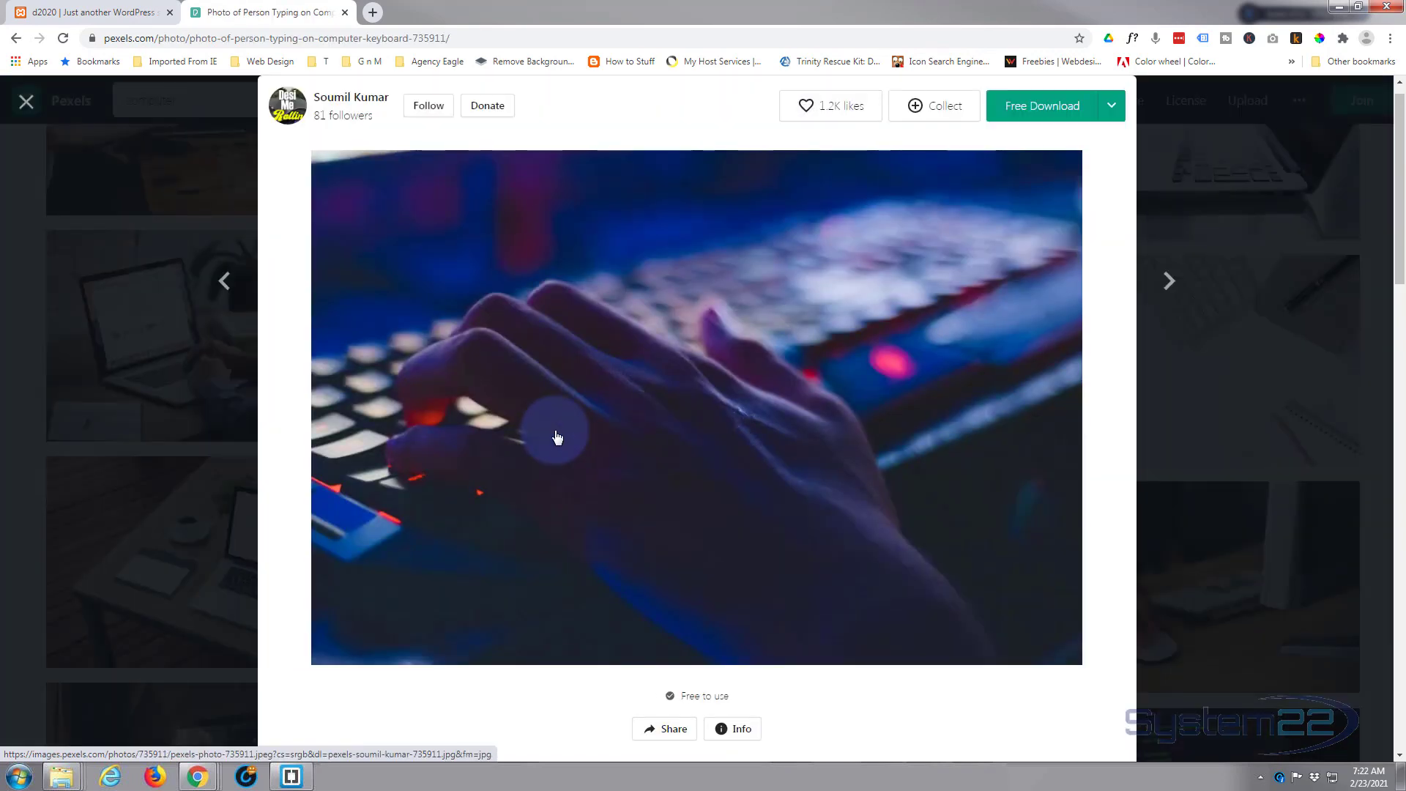
left_click(1110, 110)
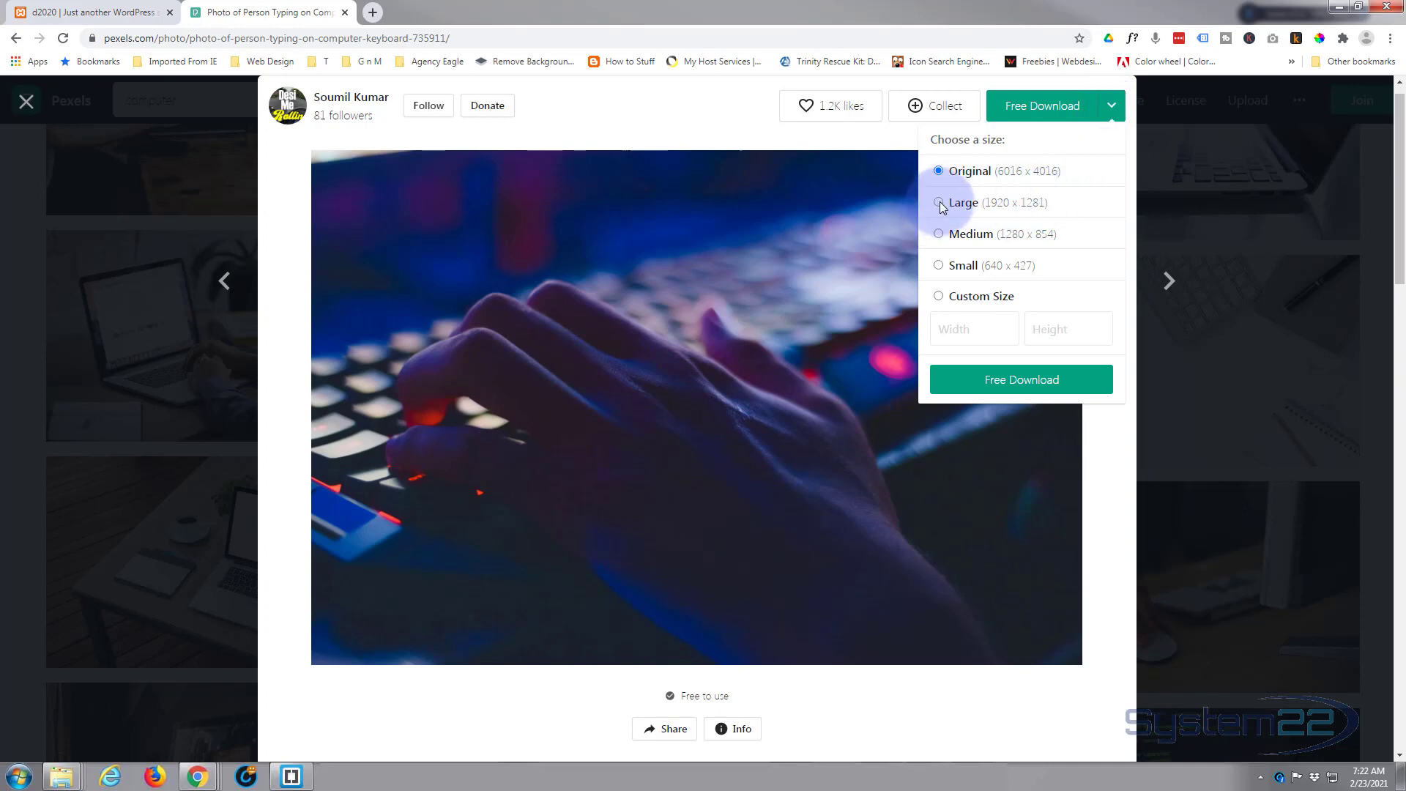
left_click(1029, 389)
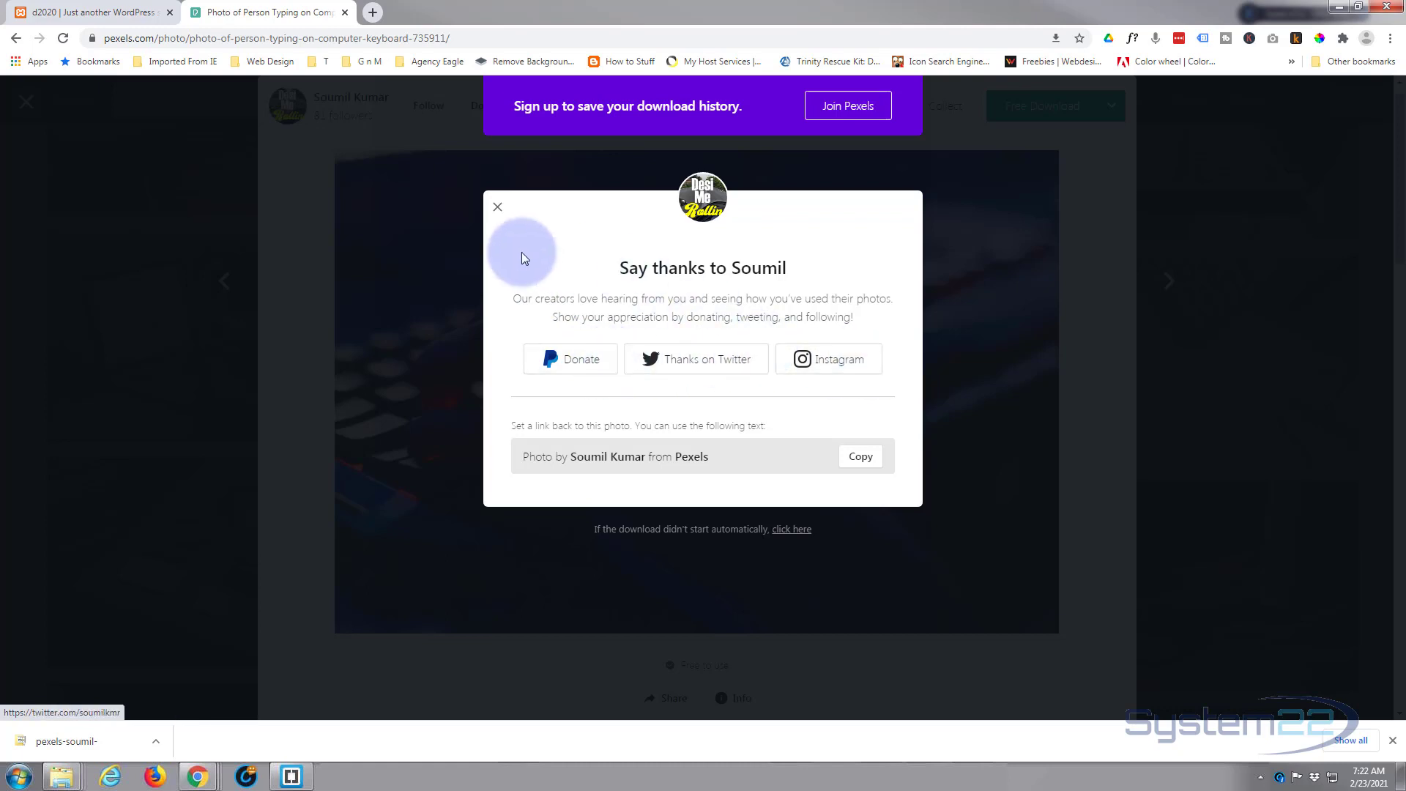
left_click(371, 296)
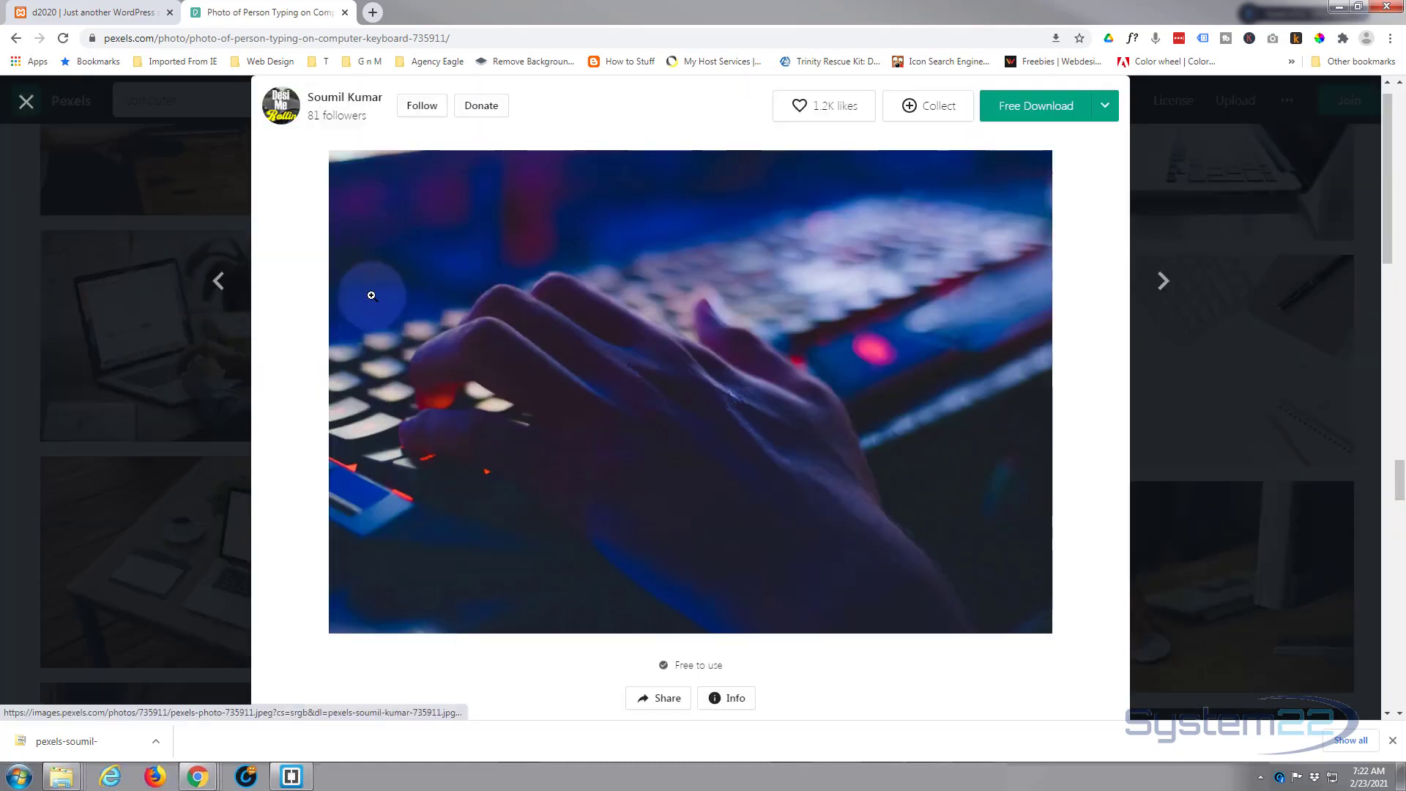
Step: Show computer video results and open the Plexus Of Abstract Geometrical Lines And Figures video
left_click(93, 219)
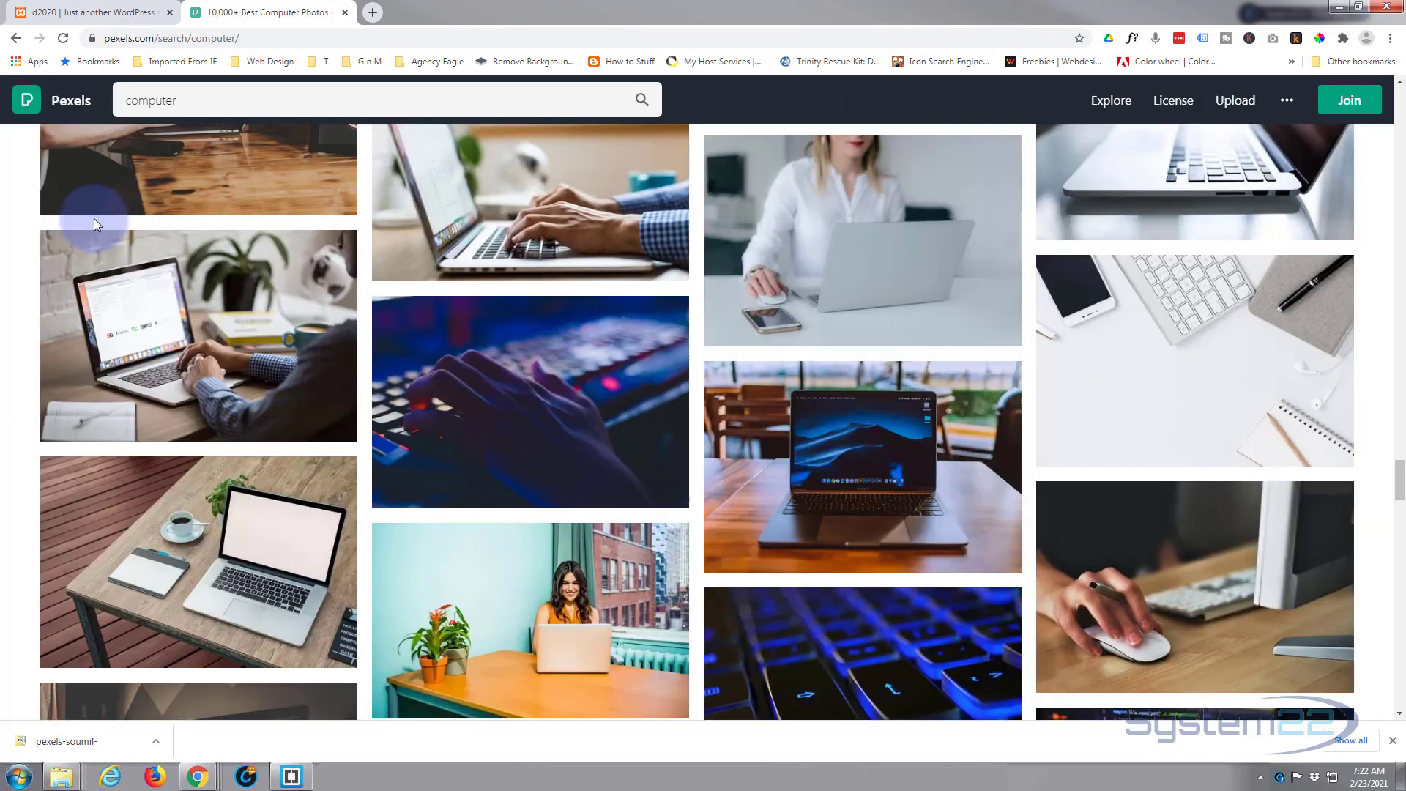
scroll(89, 220, "up", 3)
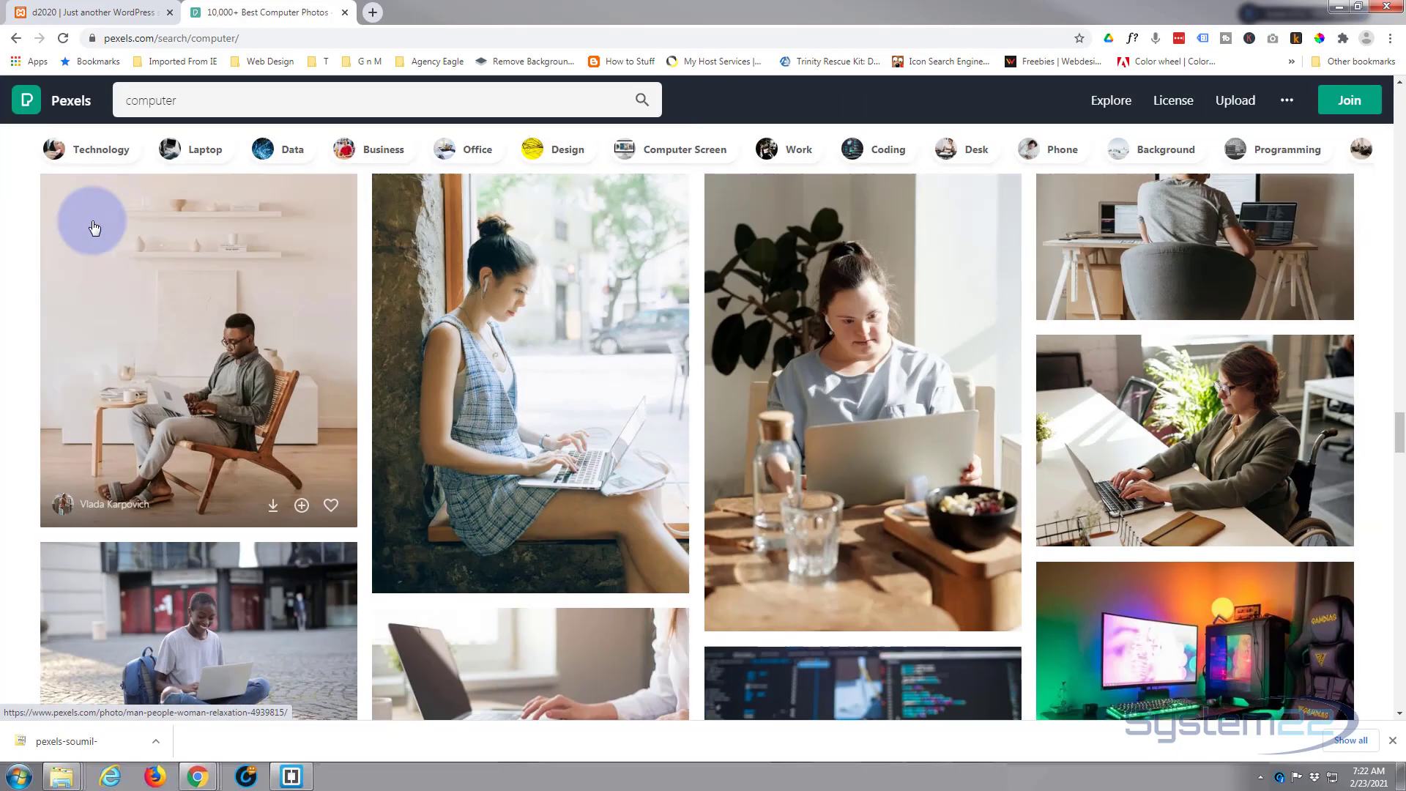
scroll(95, 223, "up", 20)
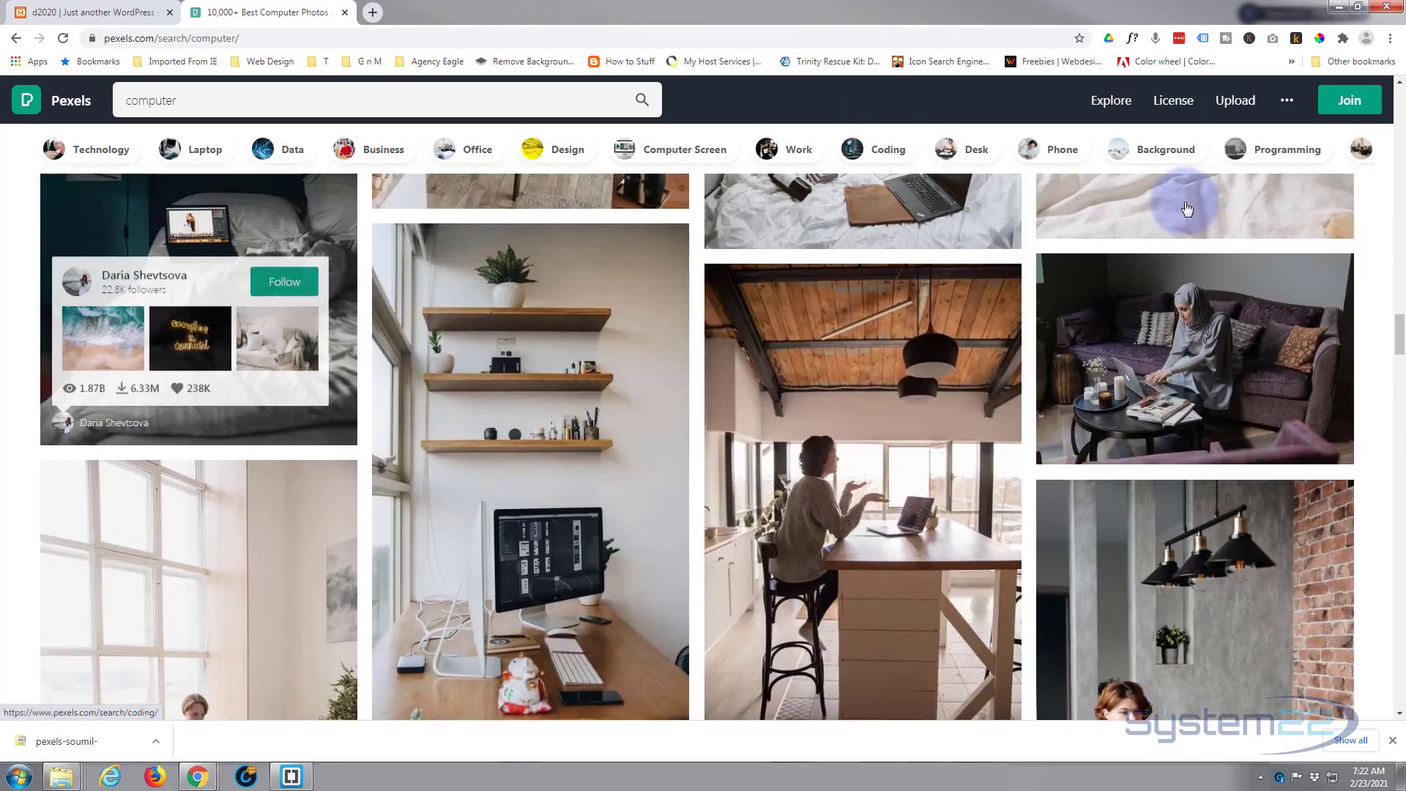
left_click_drag(1396, 322, 1384, 77)
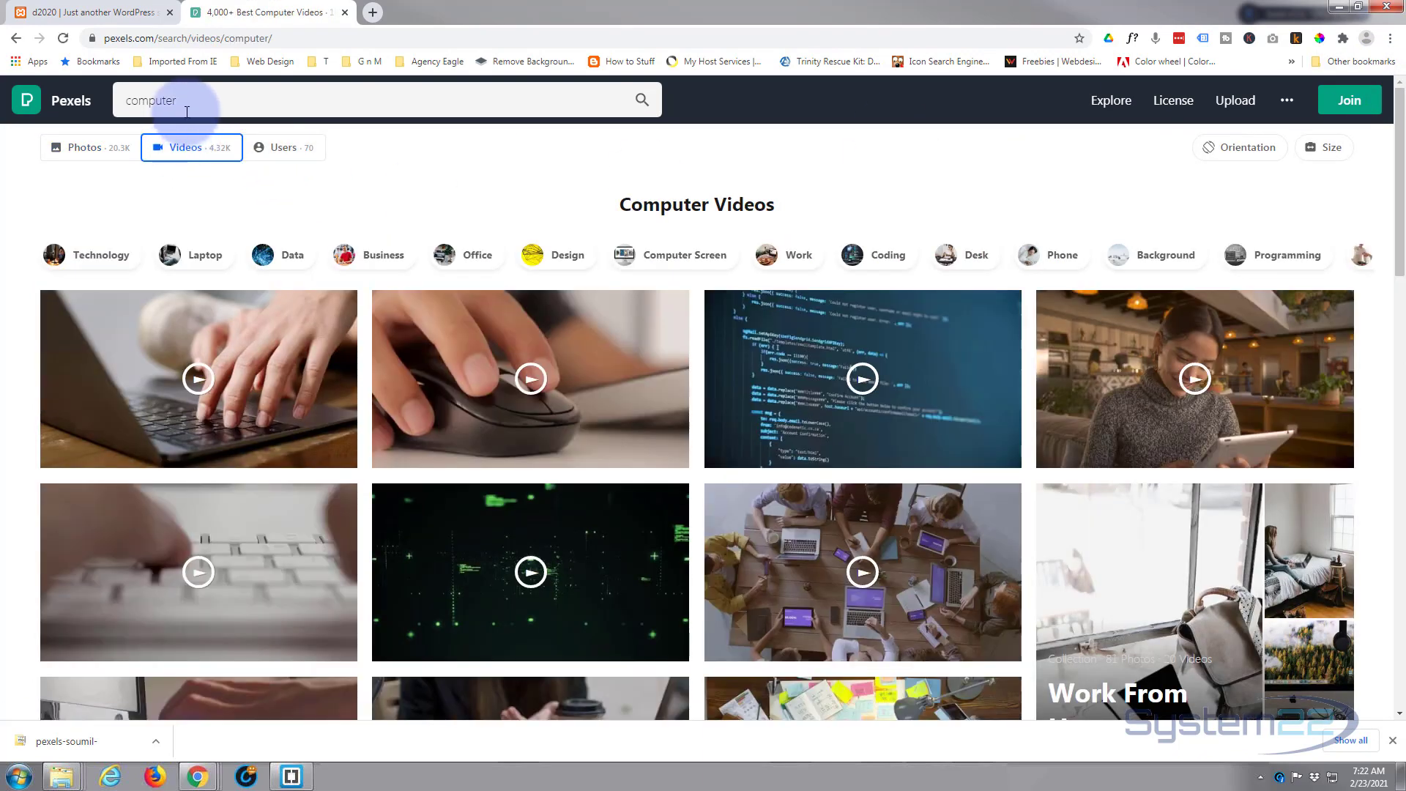
left_click(192, 99)
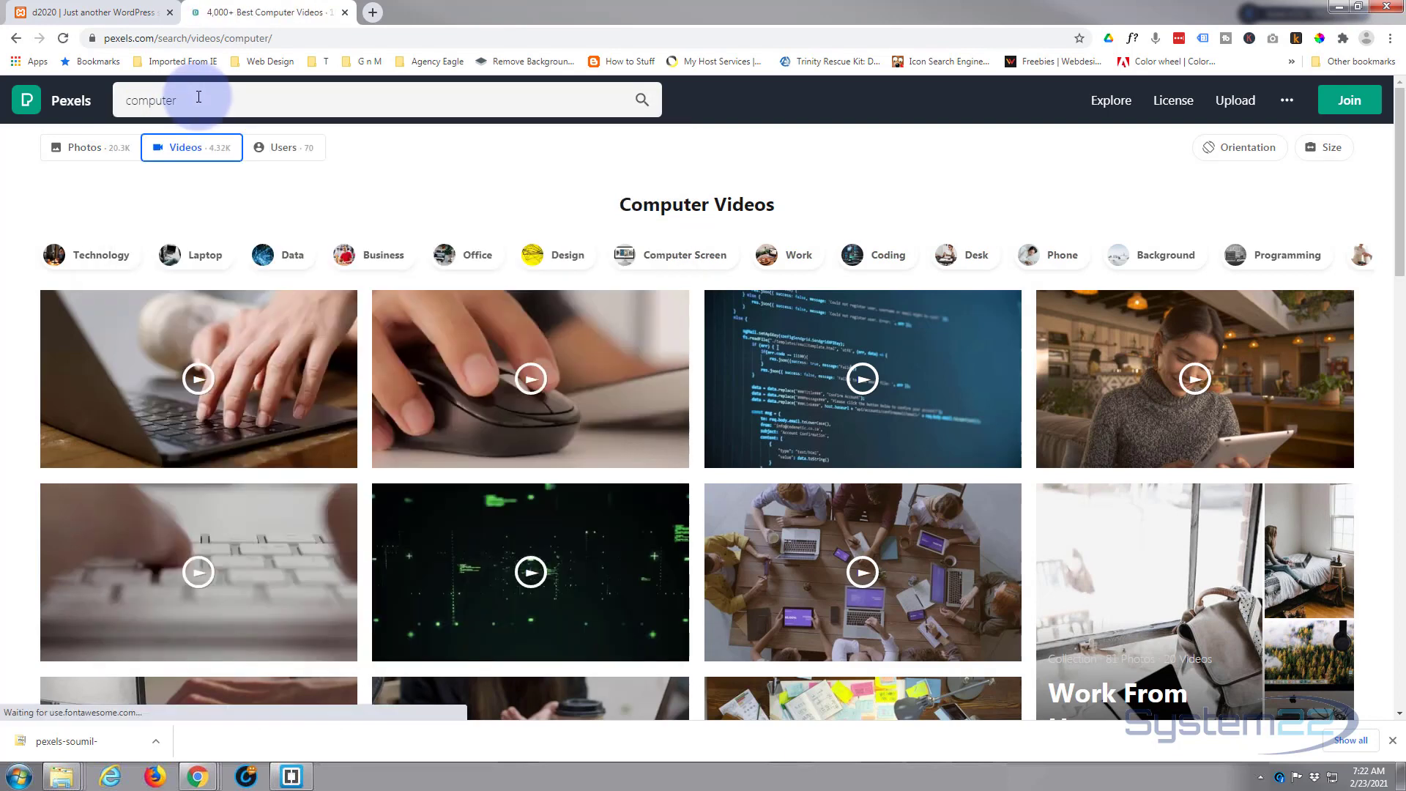
mouse_move(731, 444)
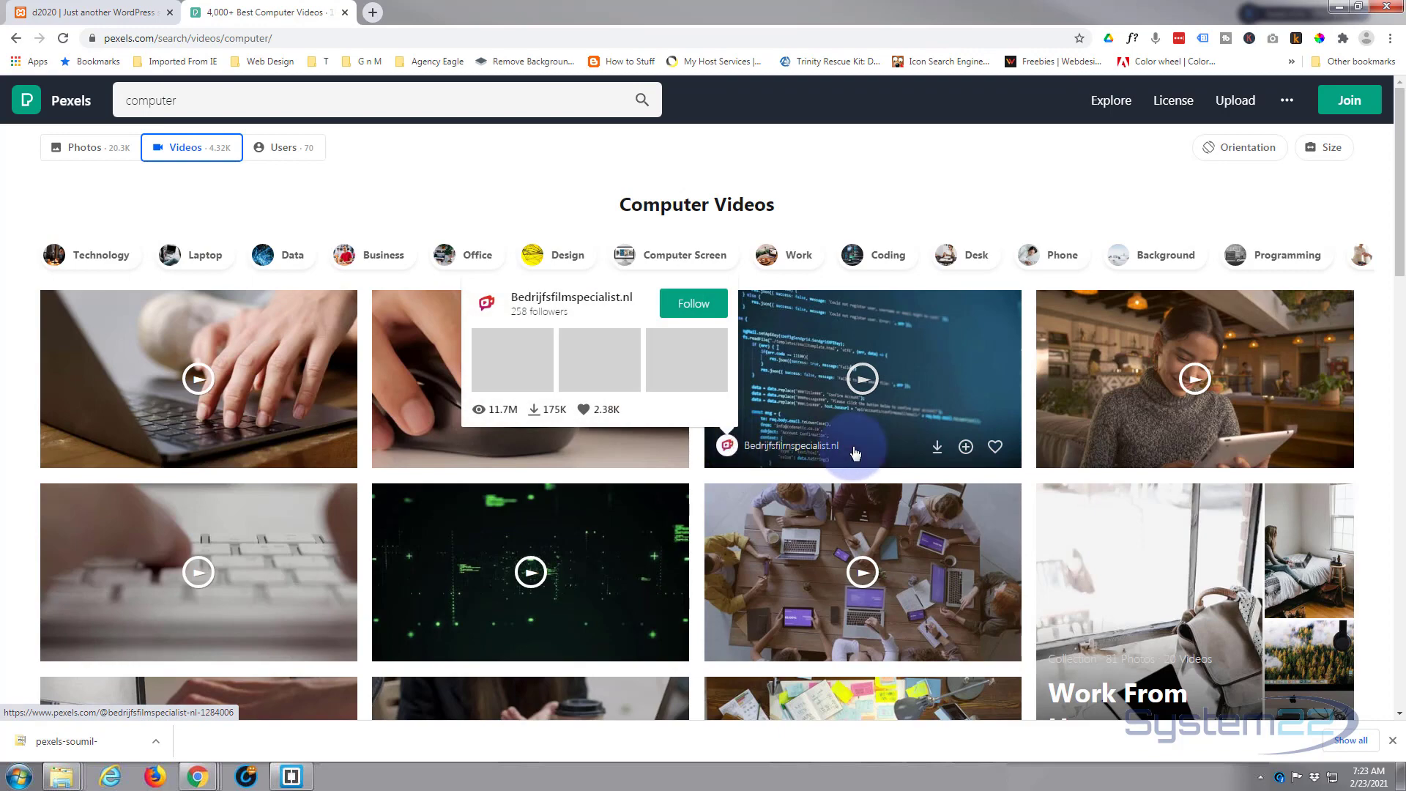
scroll(855, 453, "down", 7)
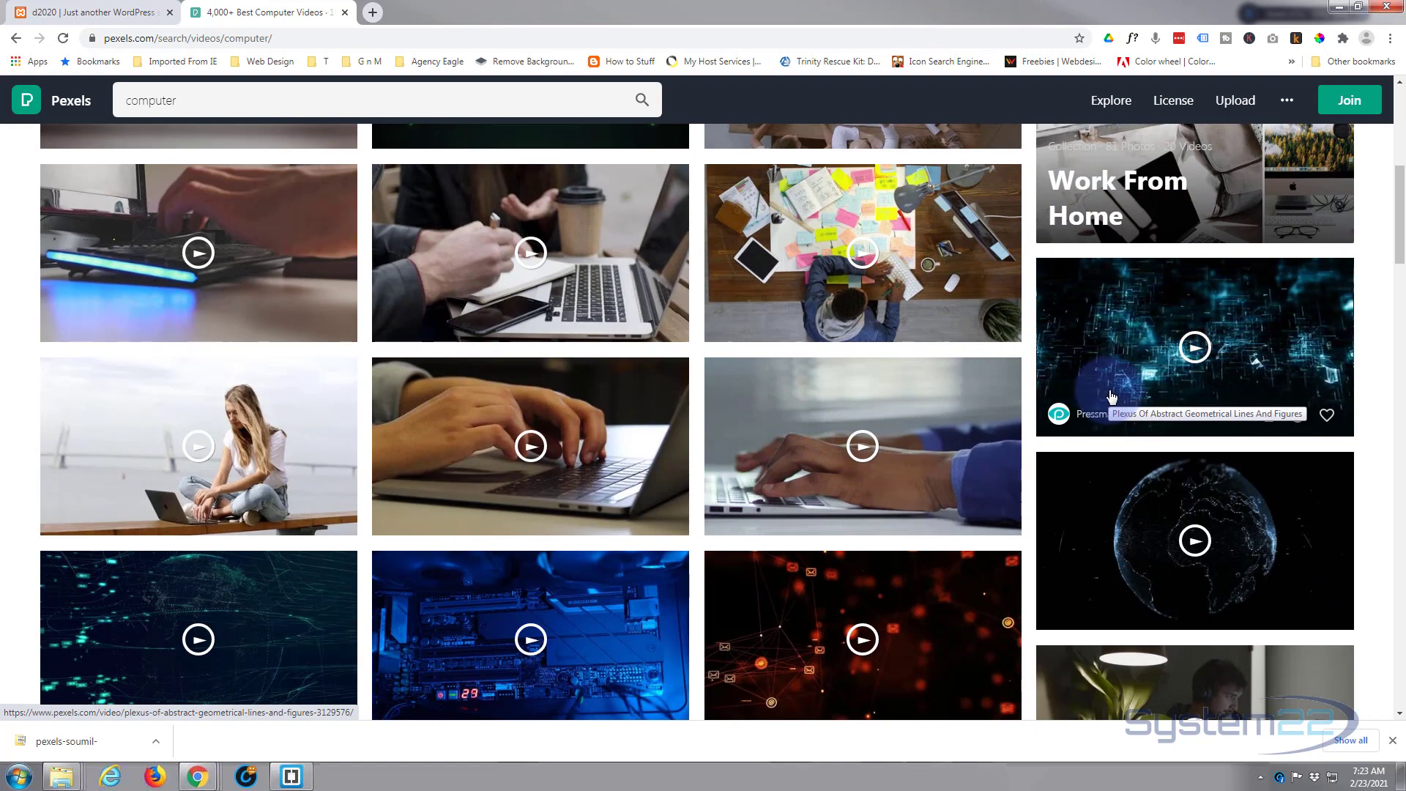
left_click(1119, 375)
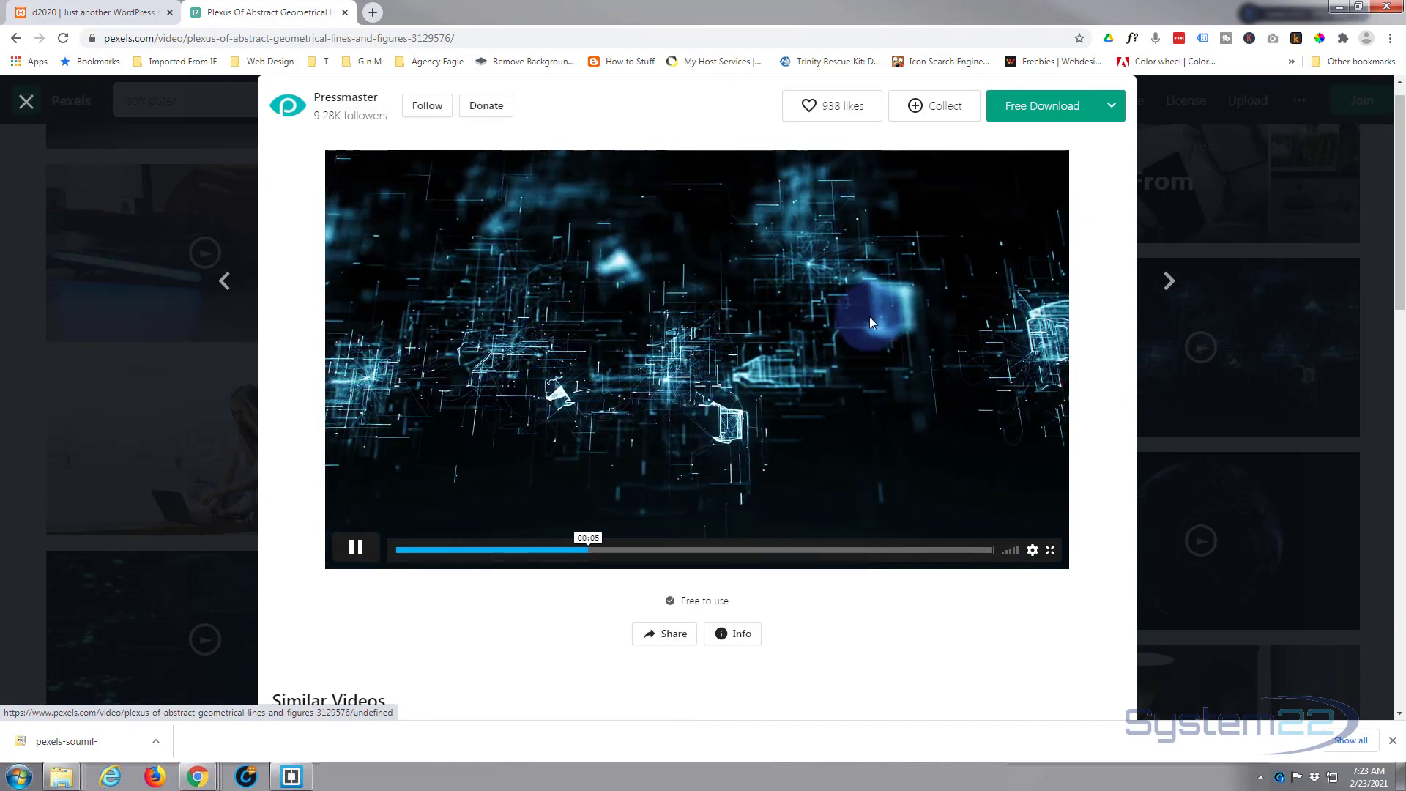
Step: Download the plexus video in HD (1280 x 720) and return to the WordPress tab
left_click(1112, 107)
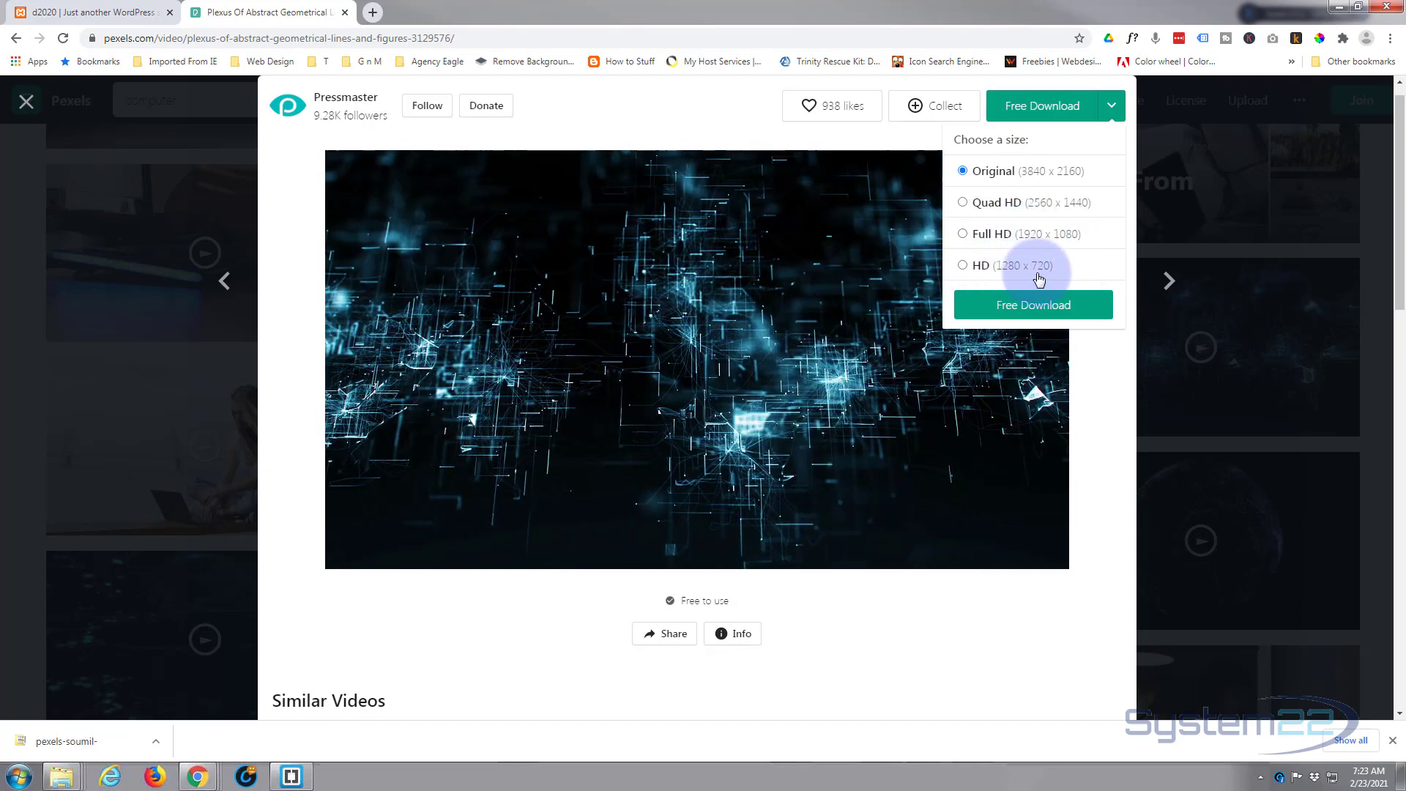
left_click(964, 266)
left_click(1036, 311)
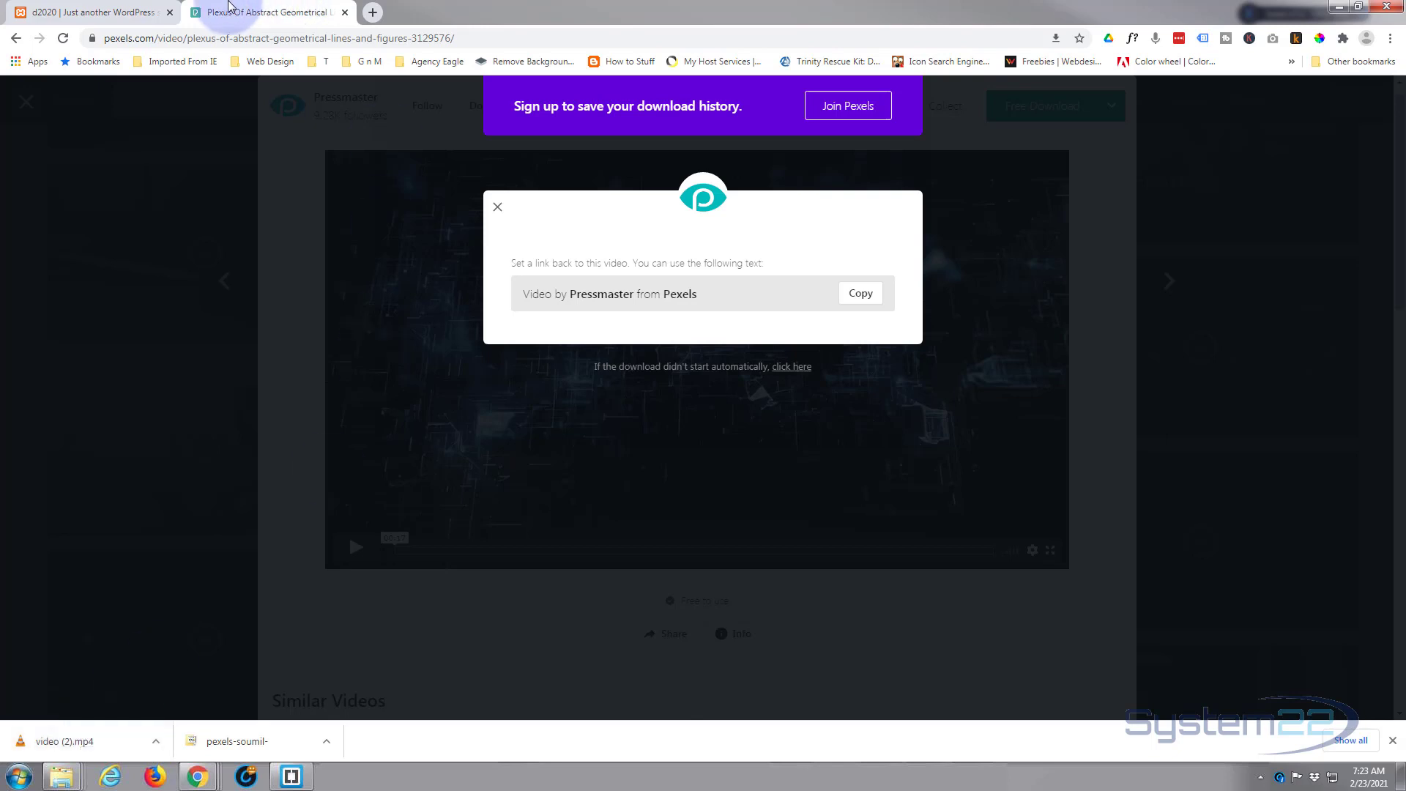
left_click(103, 19)
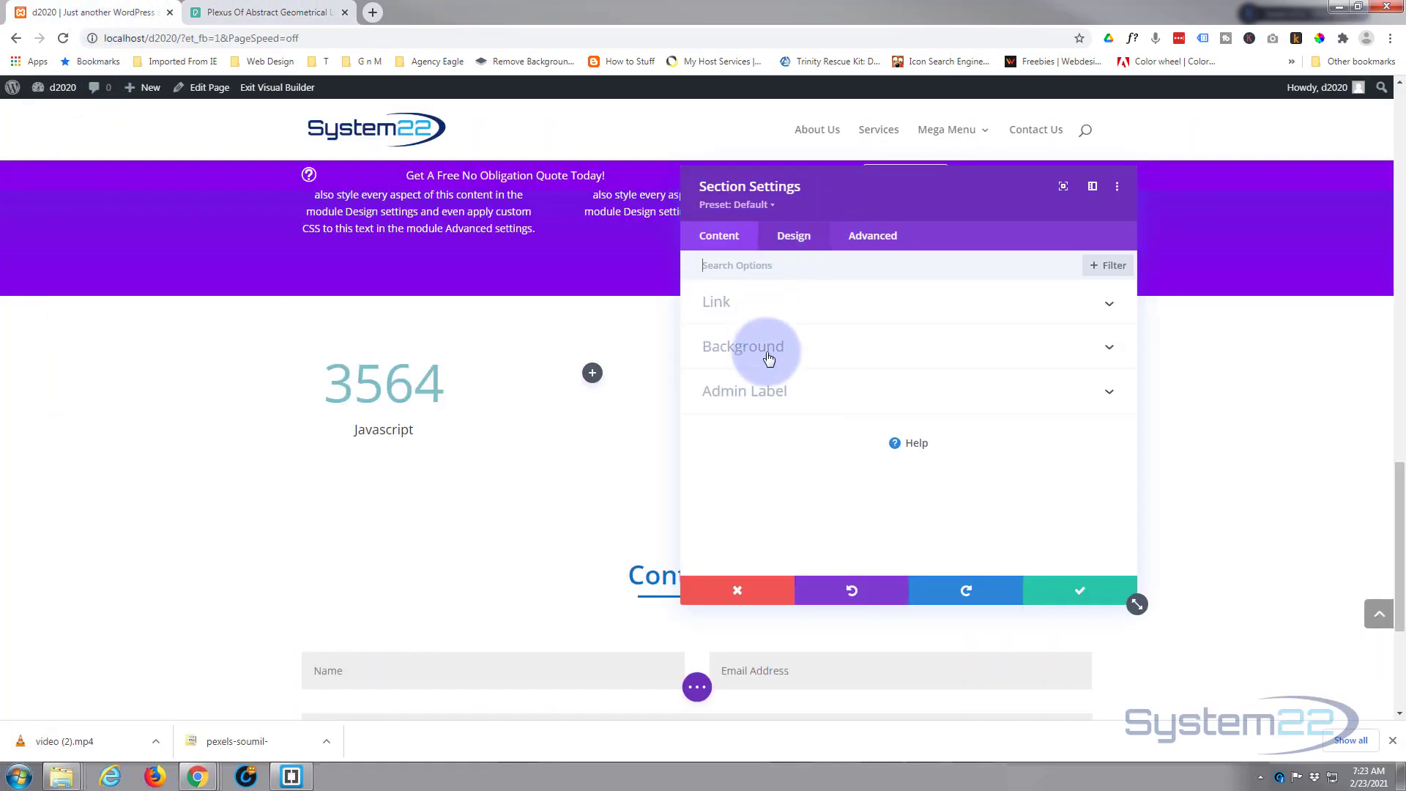
Step: Set the section's background image to the keyboard photo pexels-soumil-kumar-735911.jpg
left_click(802, 350)
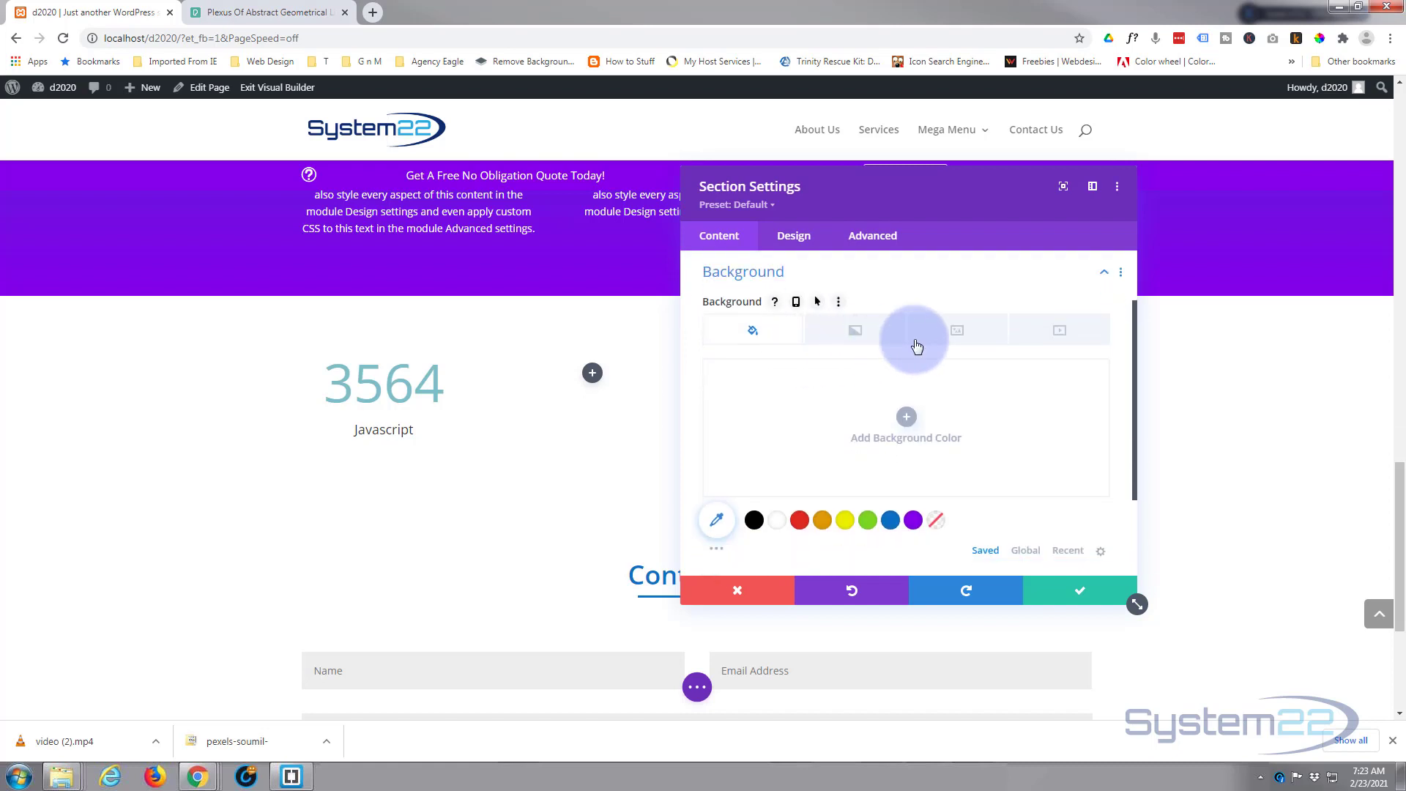
left_click(961, 334)
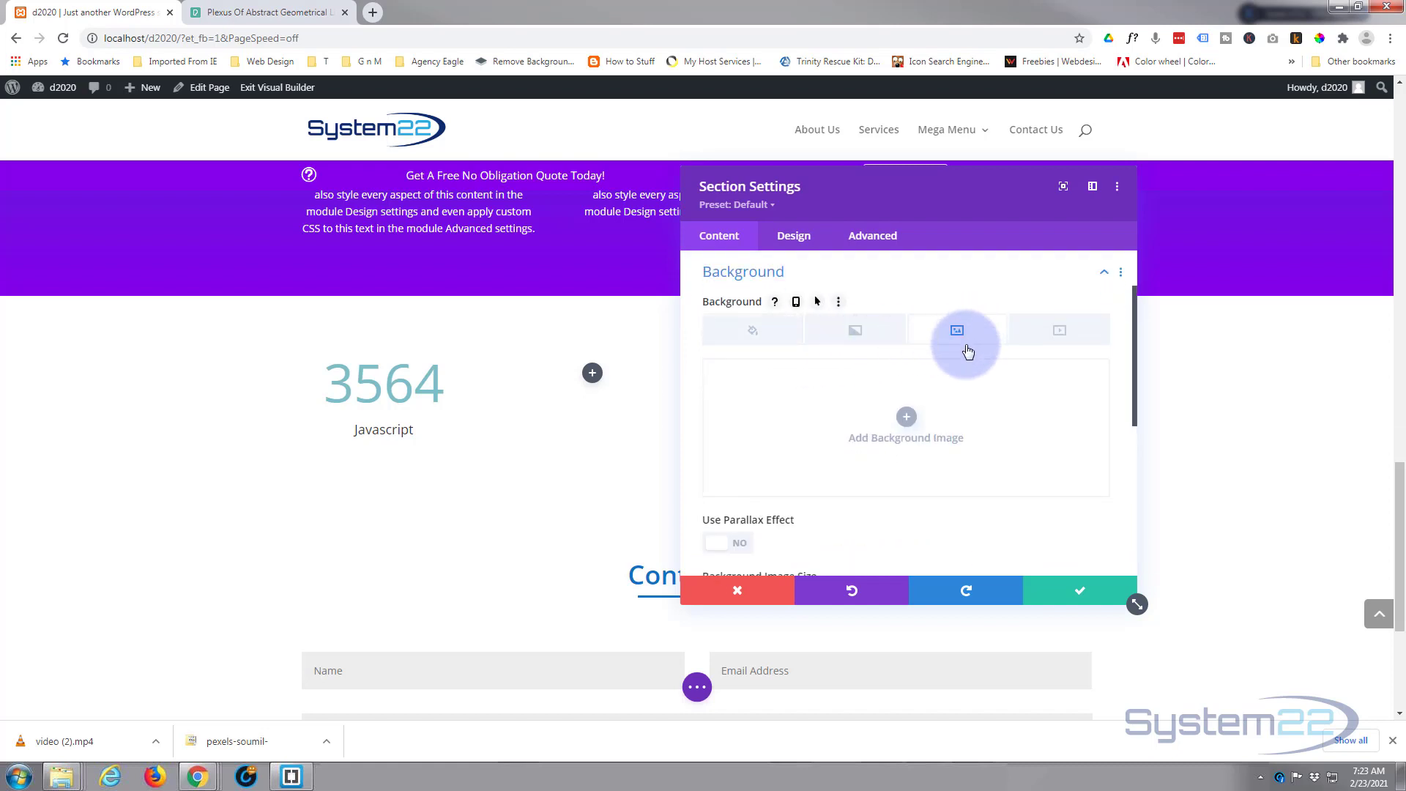
left_click(907, 419)
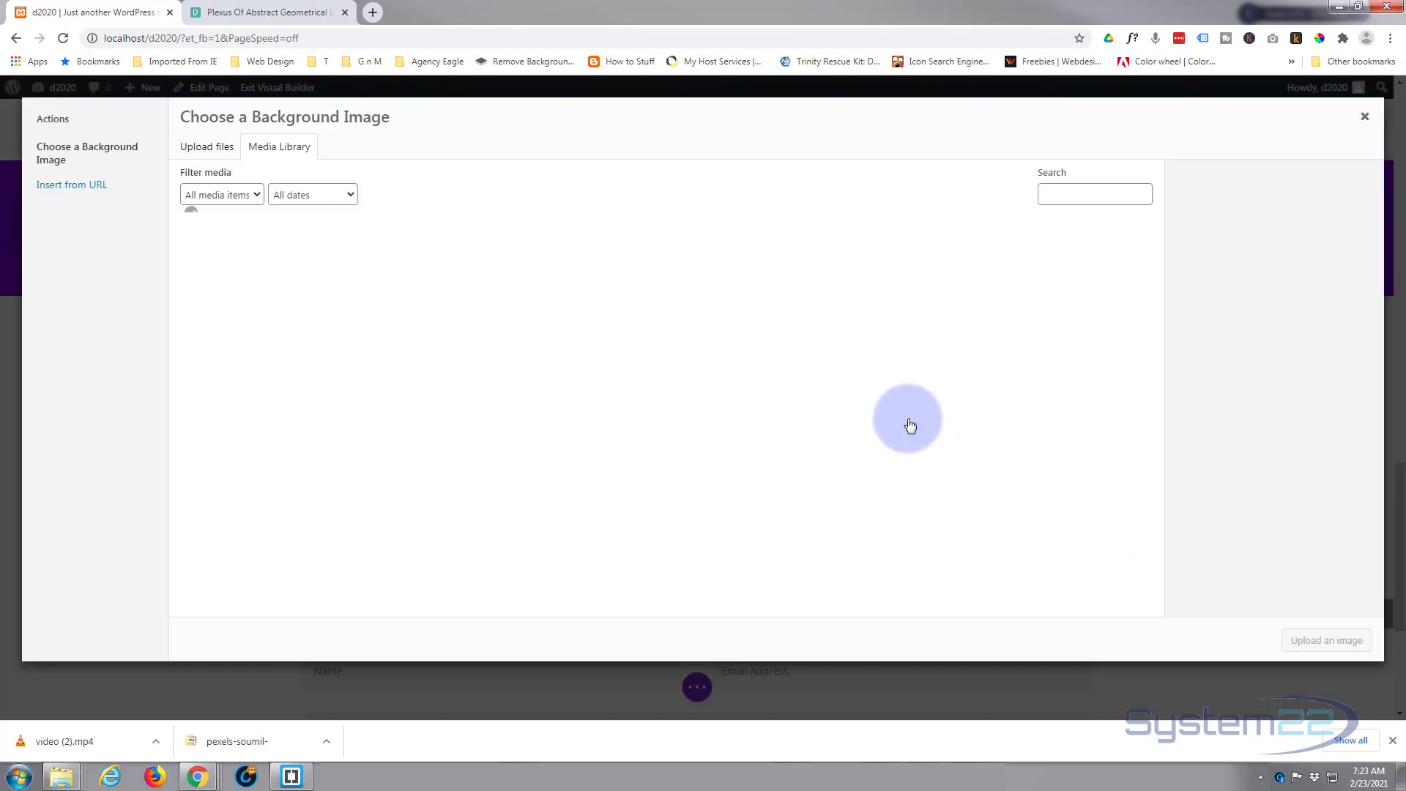
left_click(244, 285)
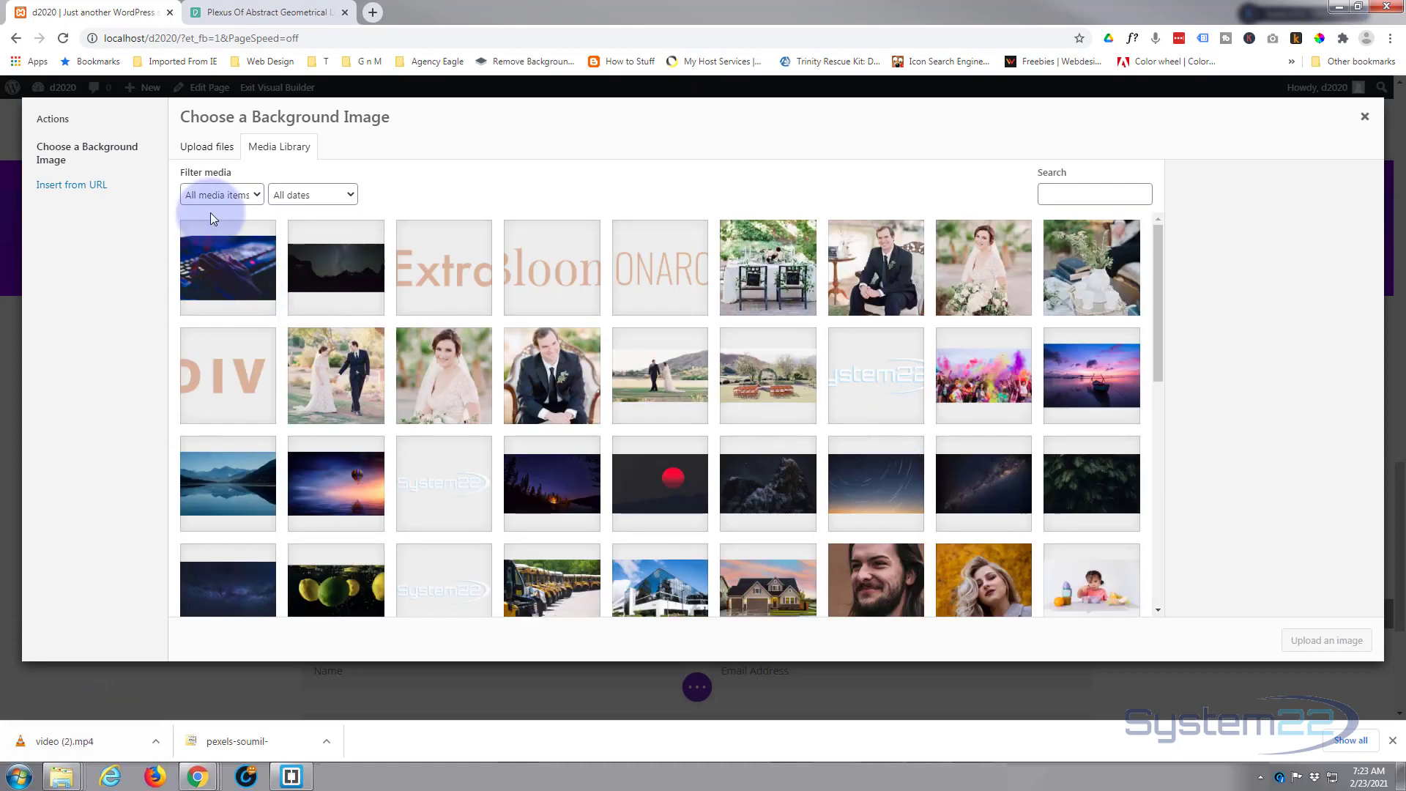
left_click(228, 277)
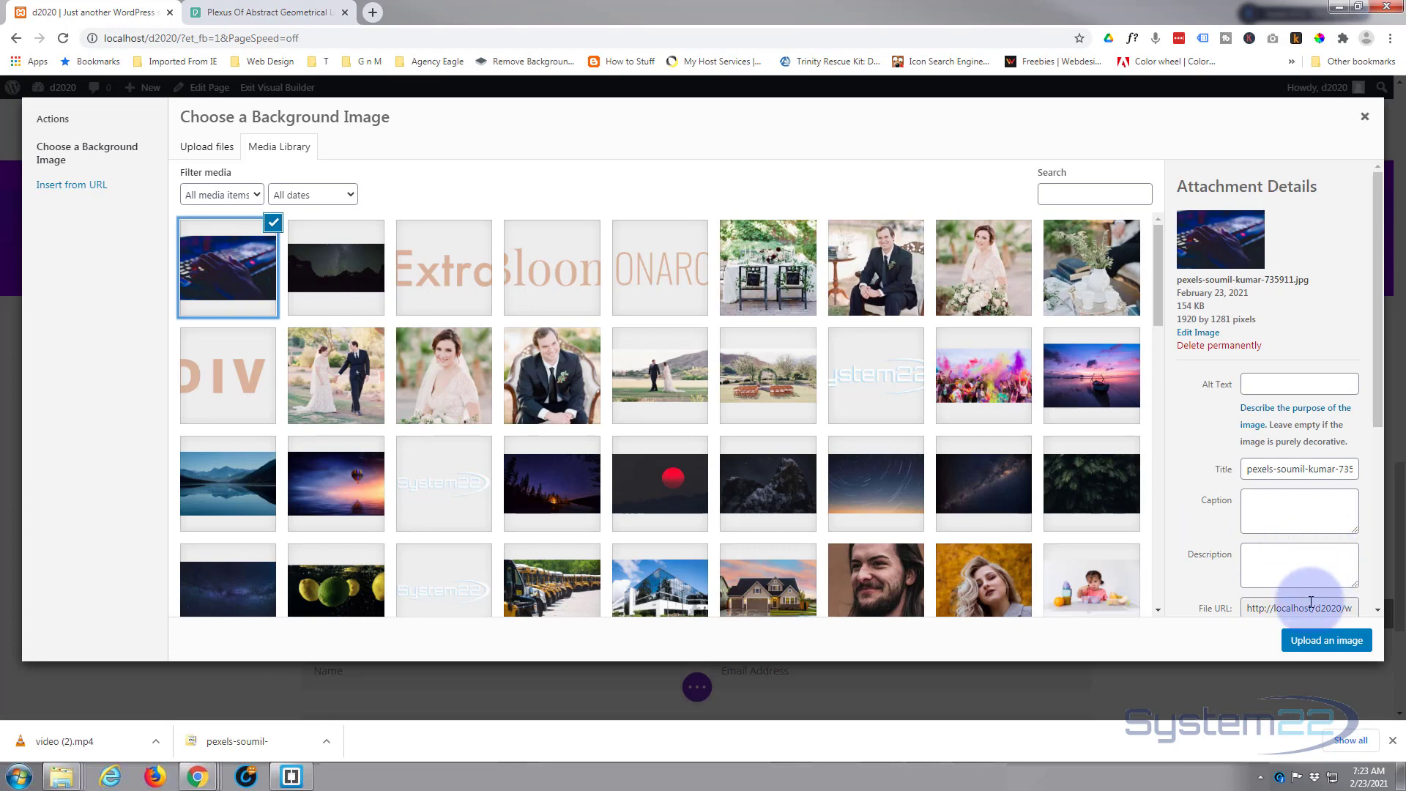
left_click(1327, 642)
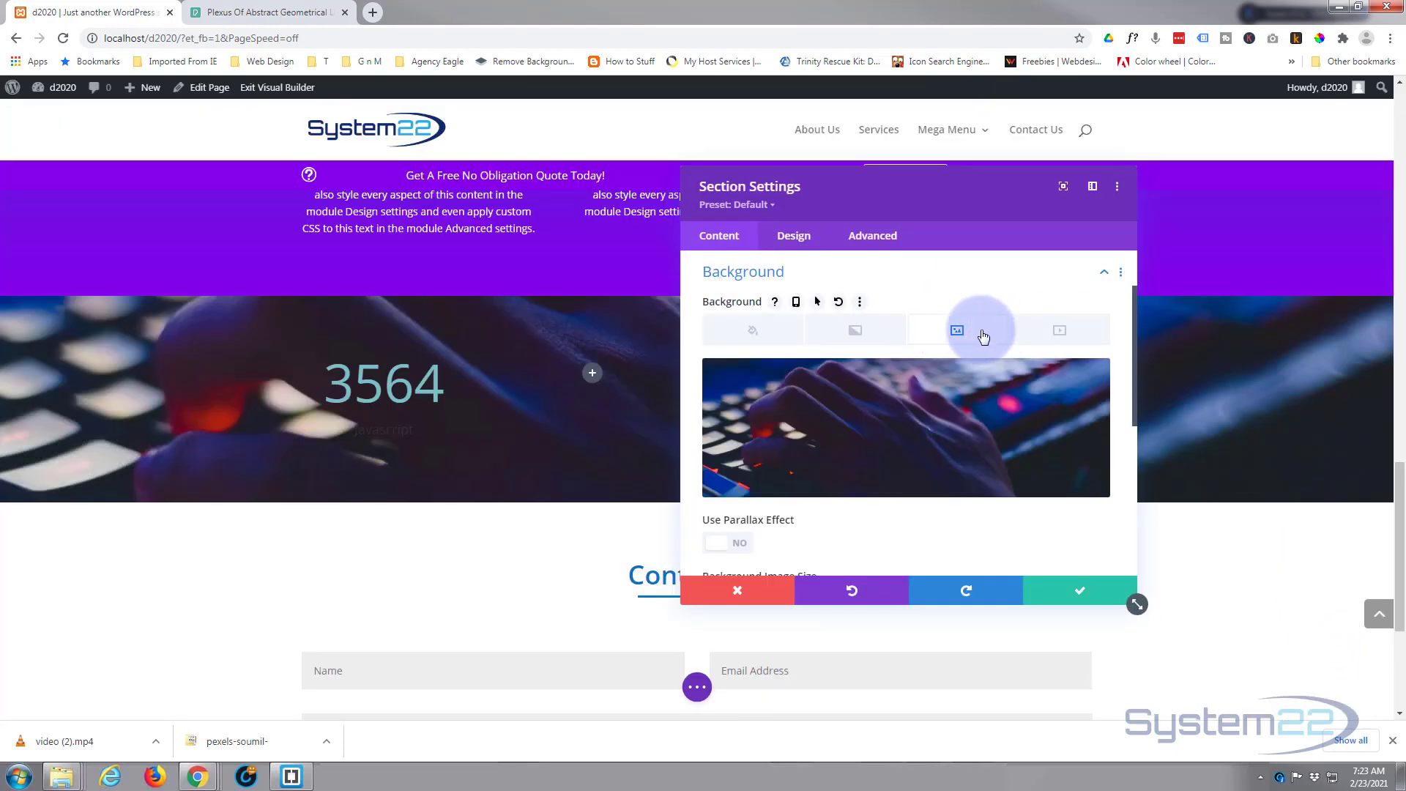
Step: Set the section's MP4 background video to video-1.mp4, the abstract network clip
left_click(1061, 333)
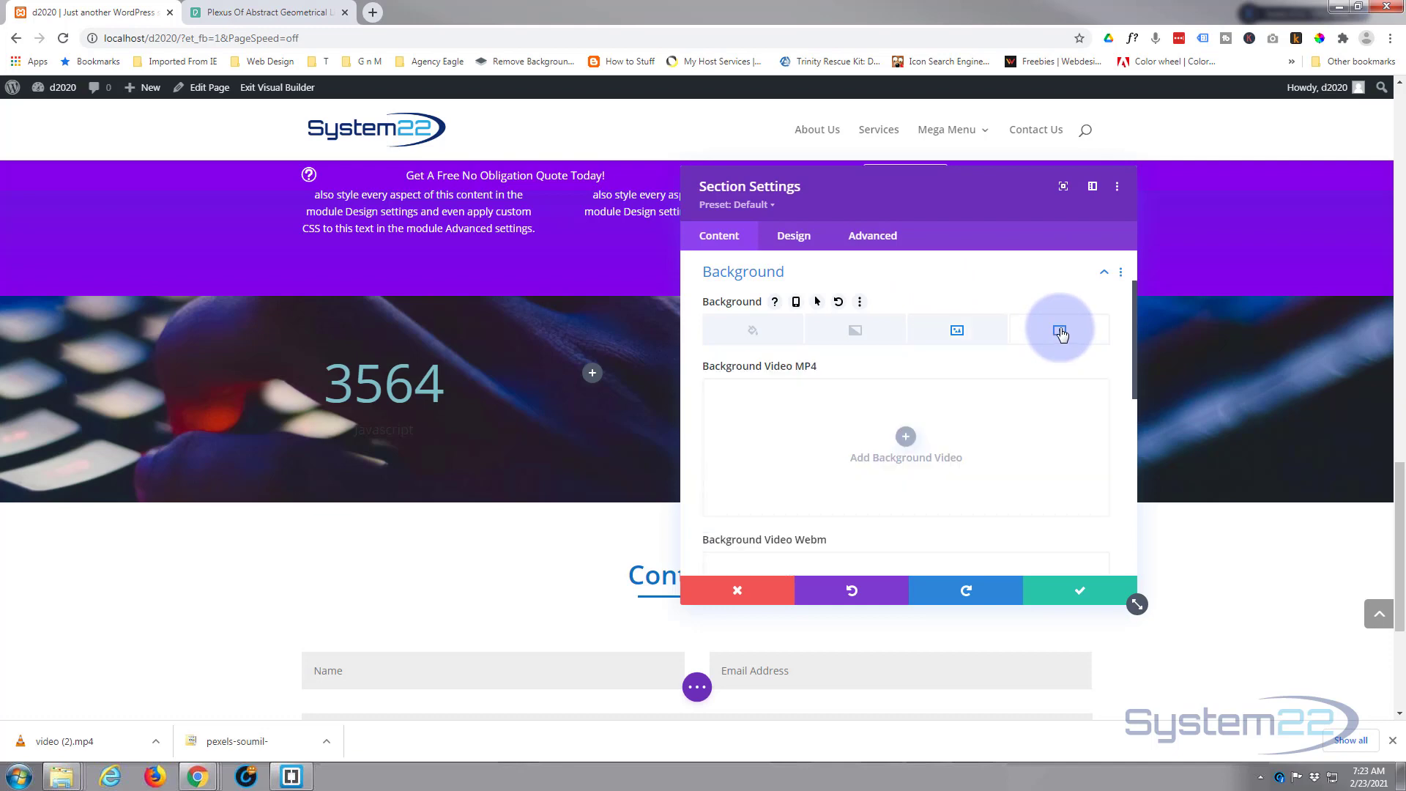
scroll(863, 412, "down", 3)
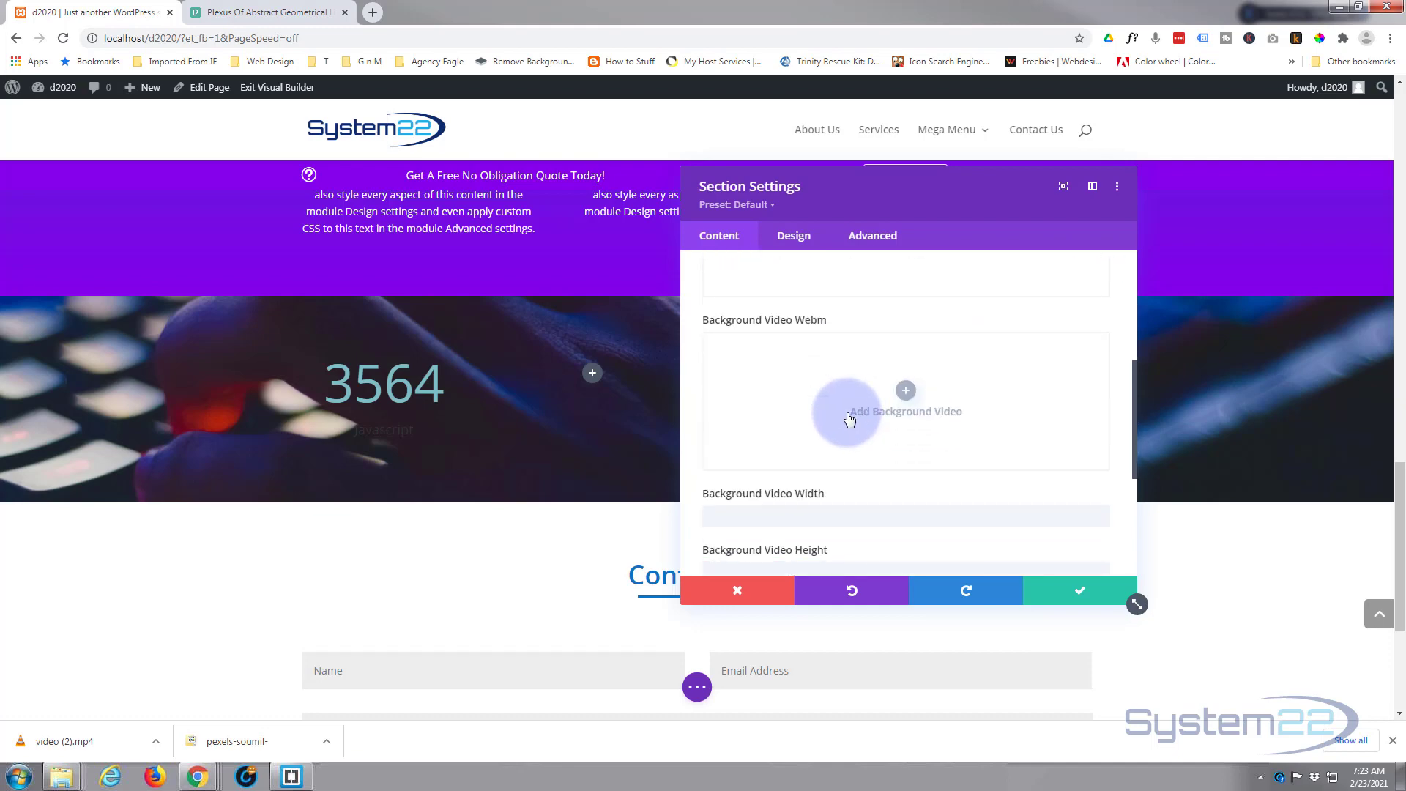
scroll(850, 419, "down", 2)
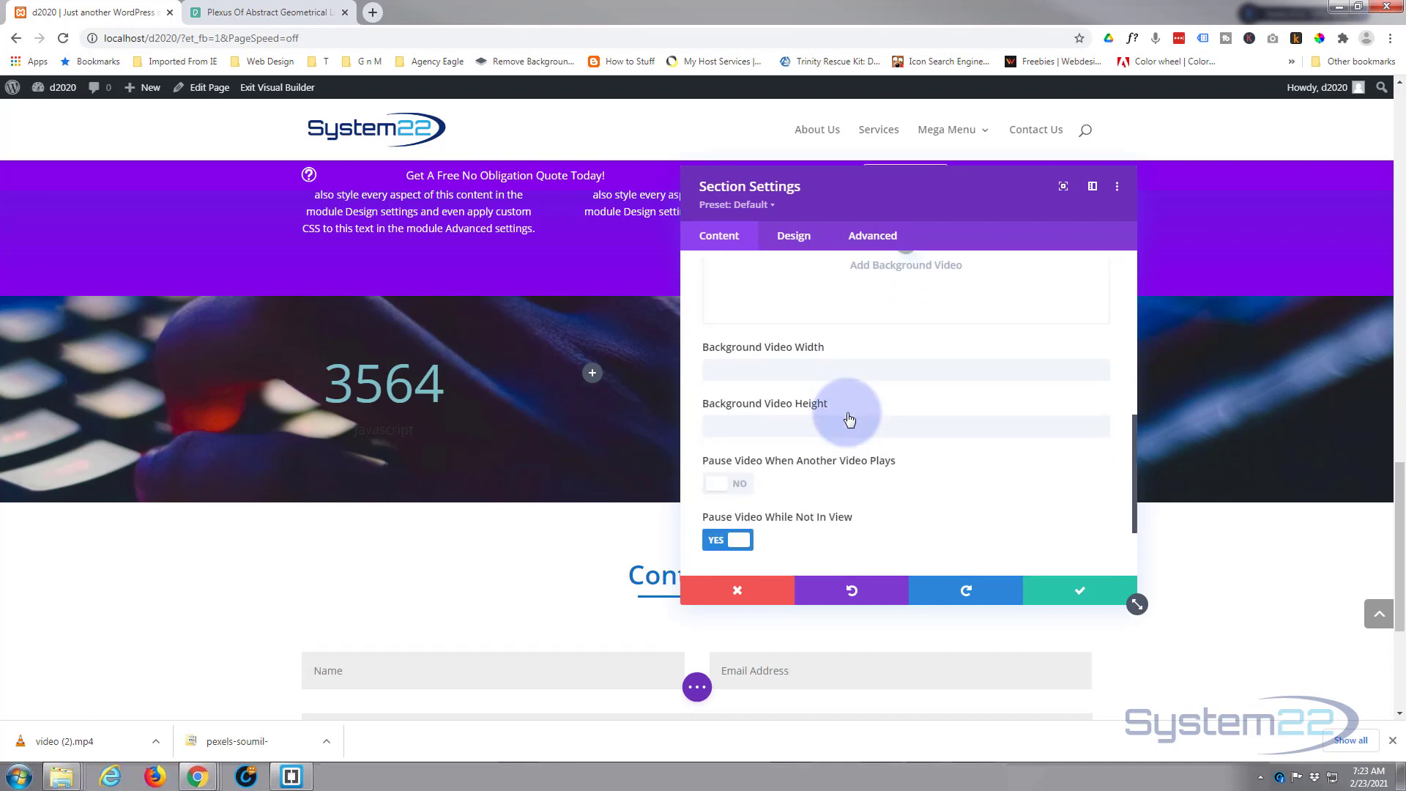
scroll(849, 419, "up", 3)
scroll(849, 419, "up", 2)
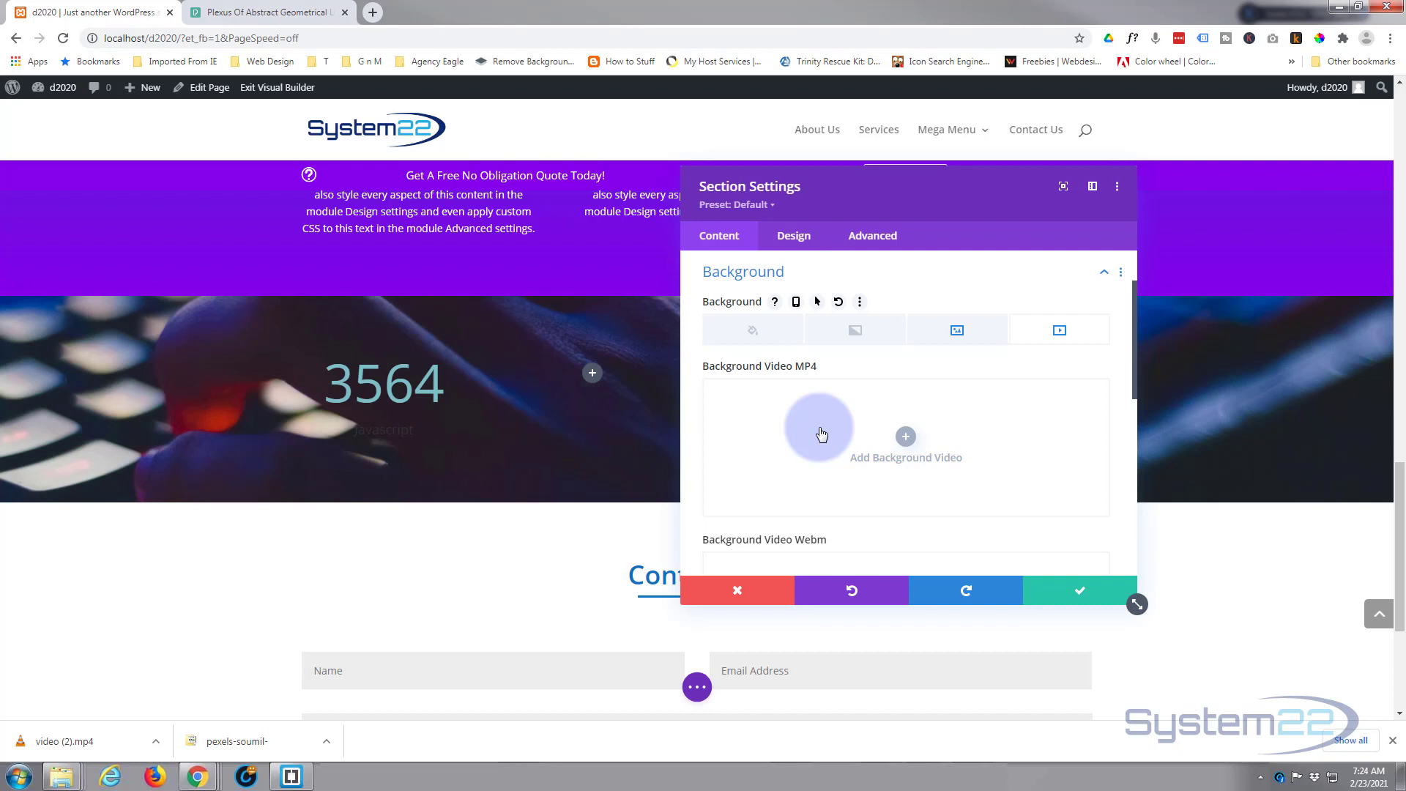
left_click(906, 438)
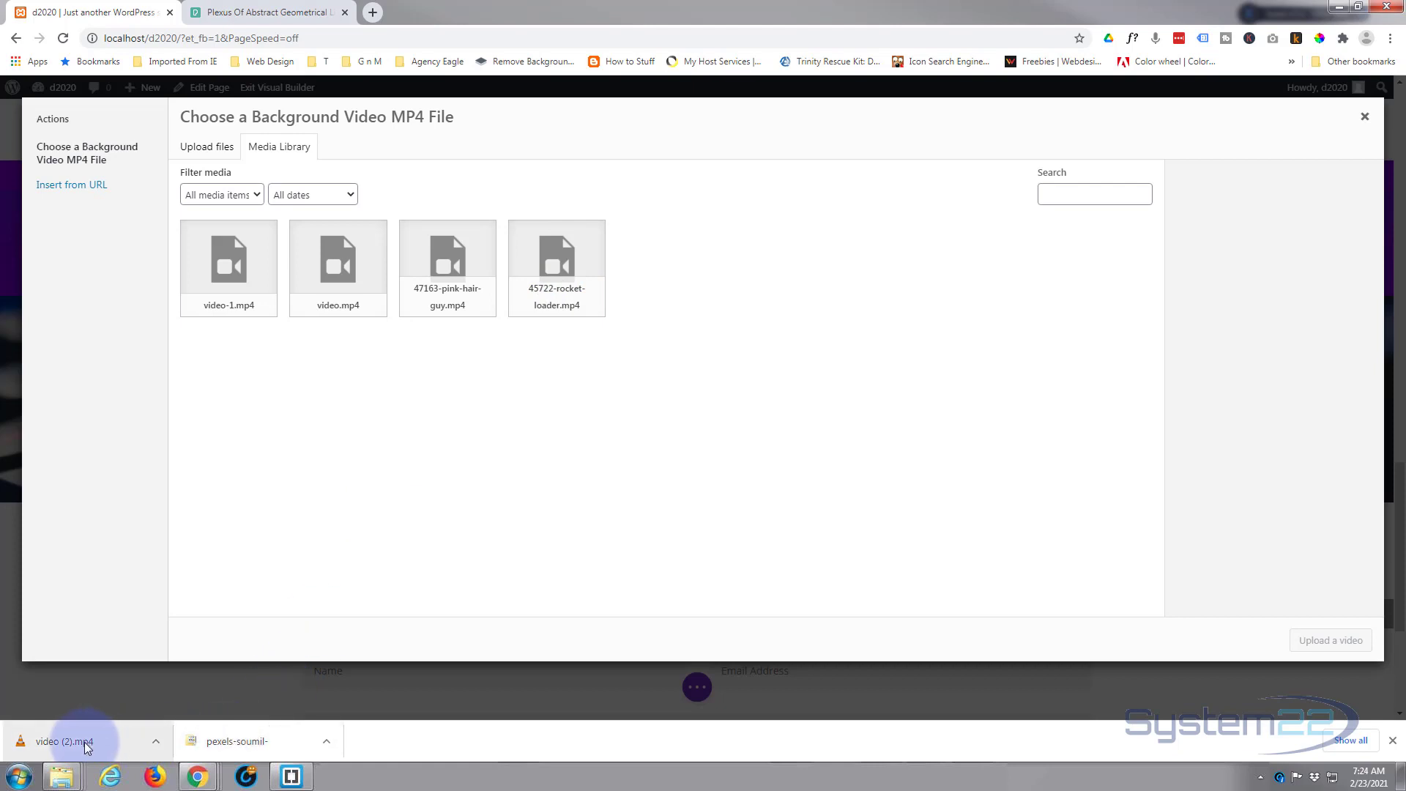
left_click(554, 267)
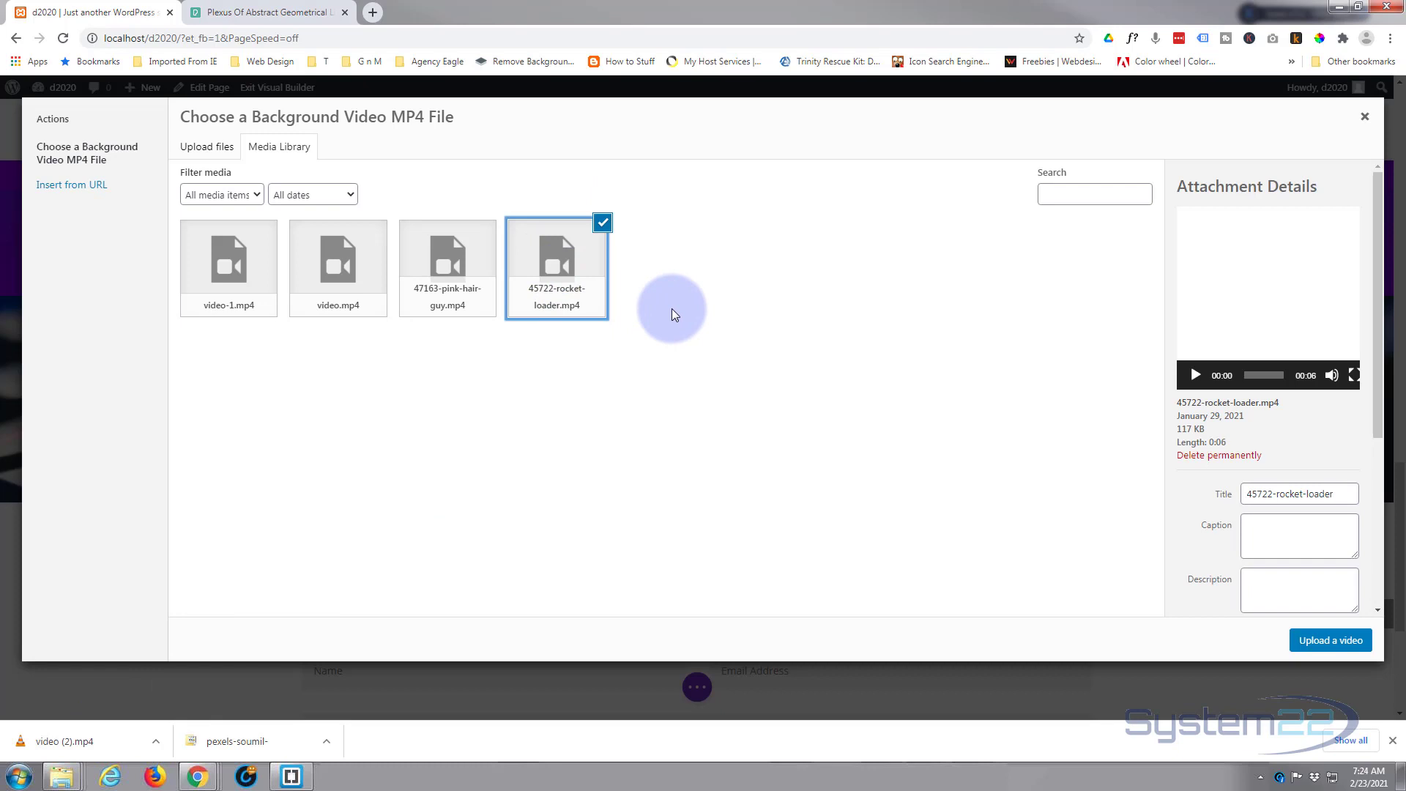
left_click(1193, 374)
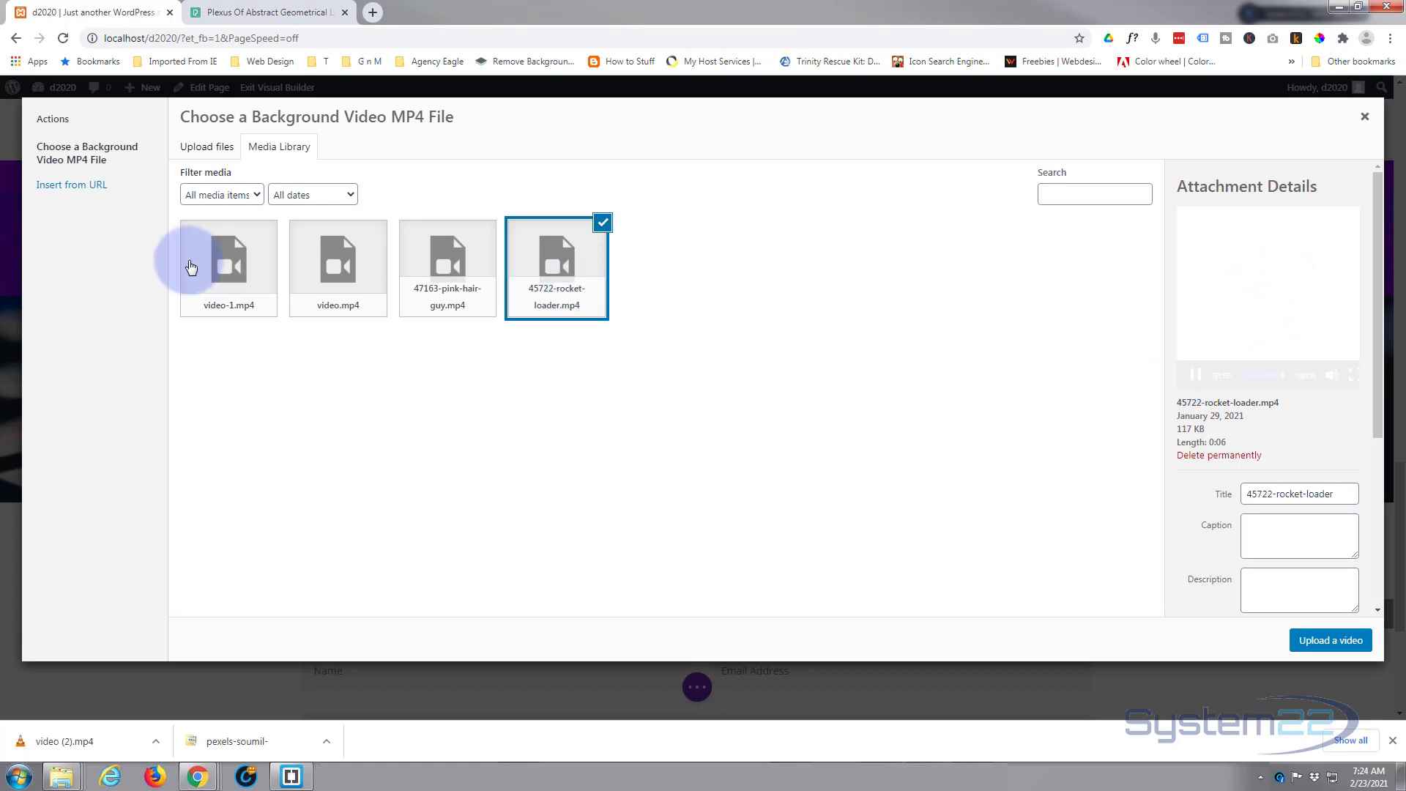
left_click(223, 267)
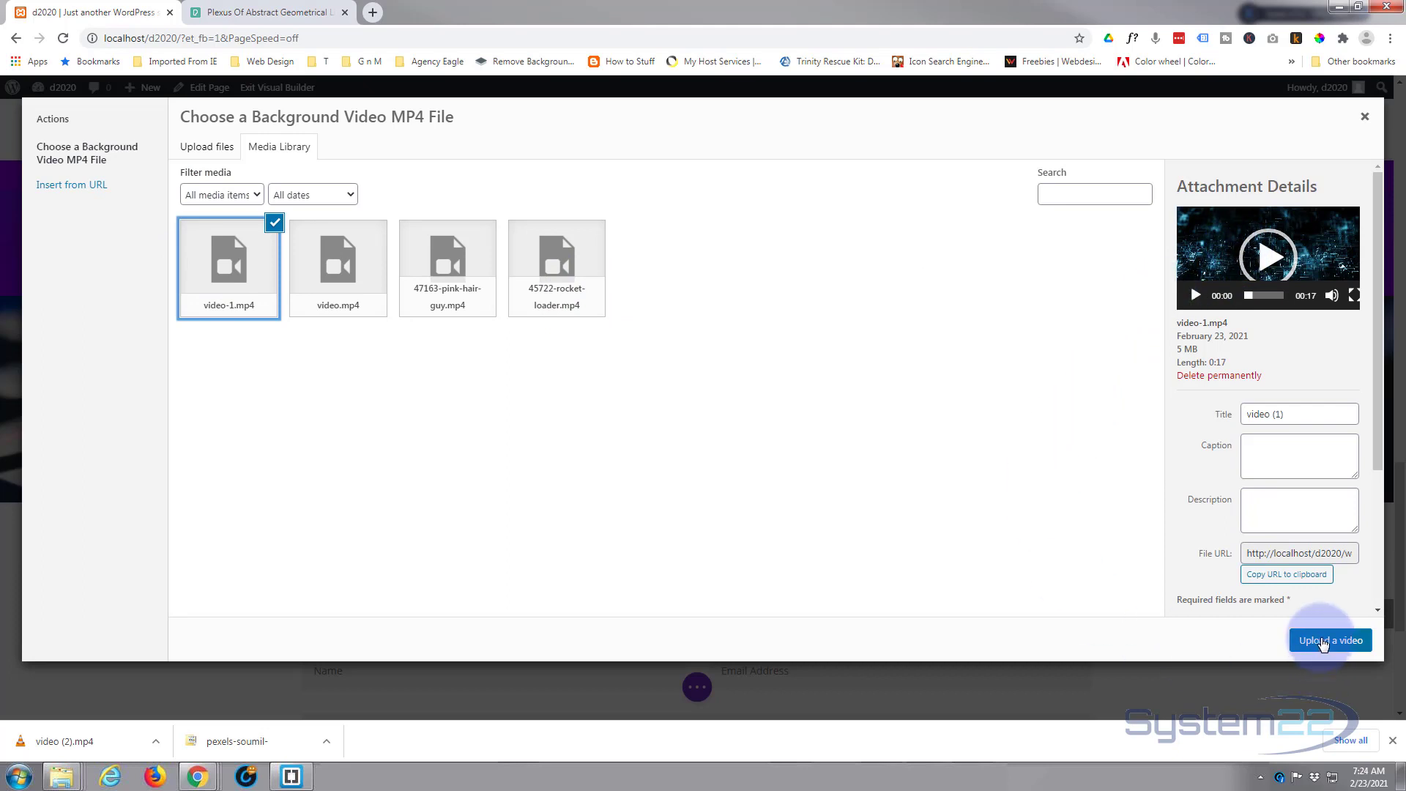
left_click(1322, 641)
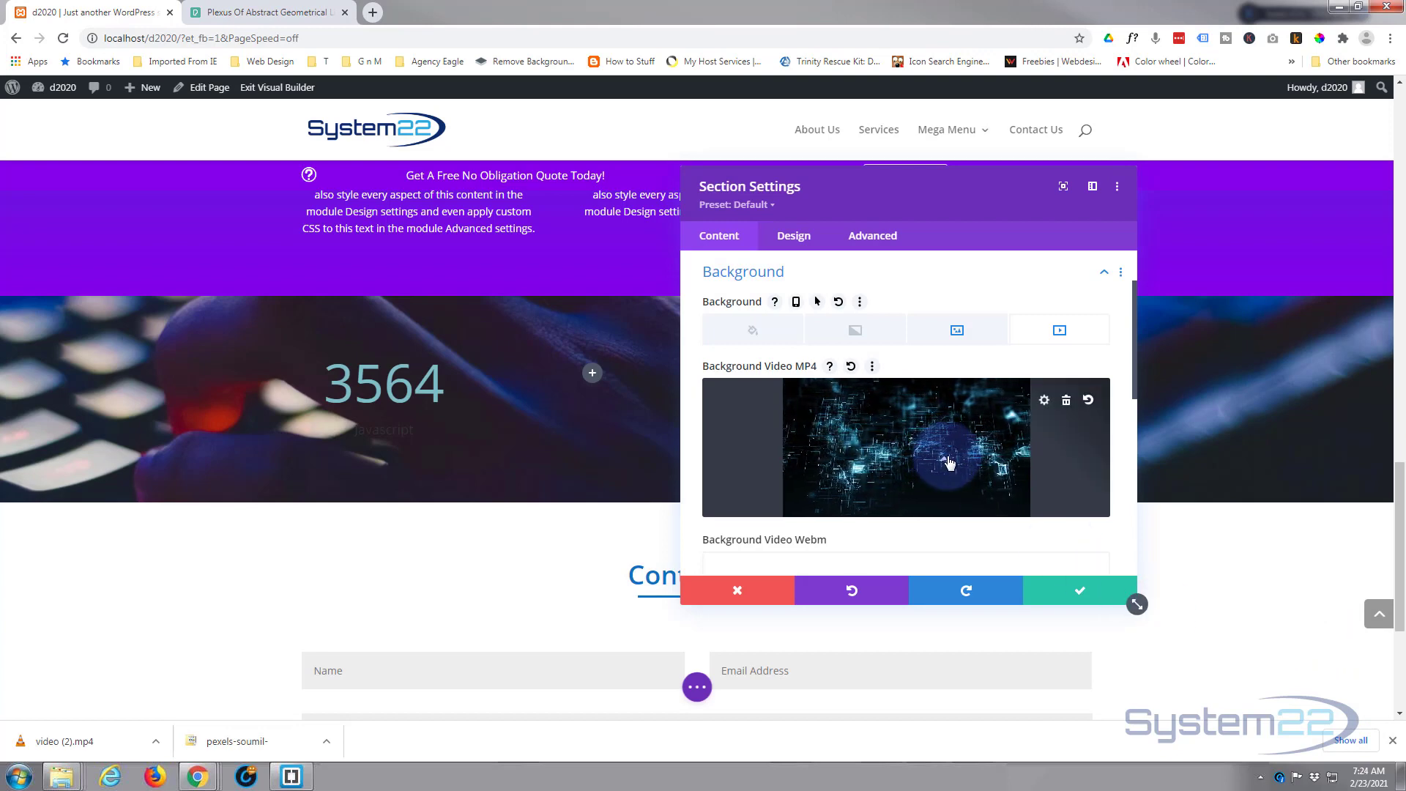
Step: Set the section's background video to 1280 wide by 720 high and save the settings
scroll(946, 462, "down", 1)
scroll(949, 457, "down", 4)
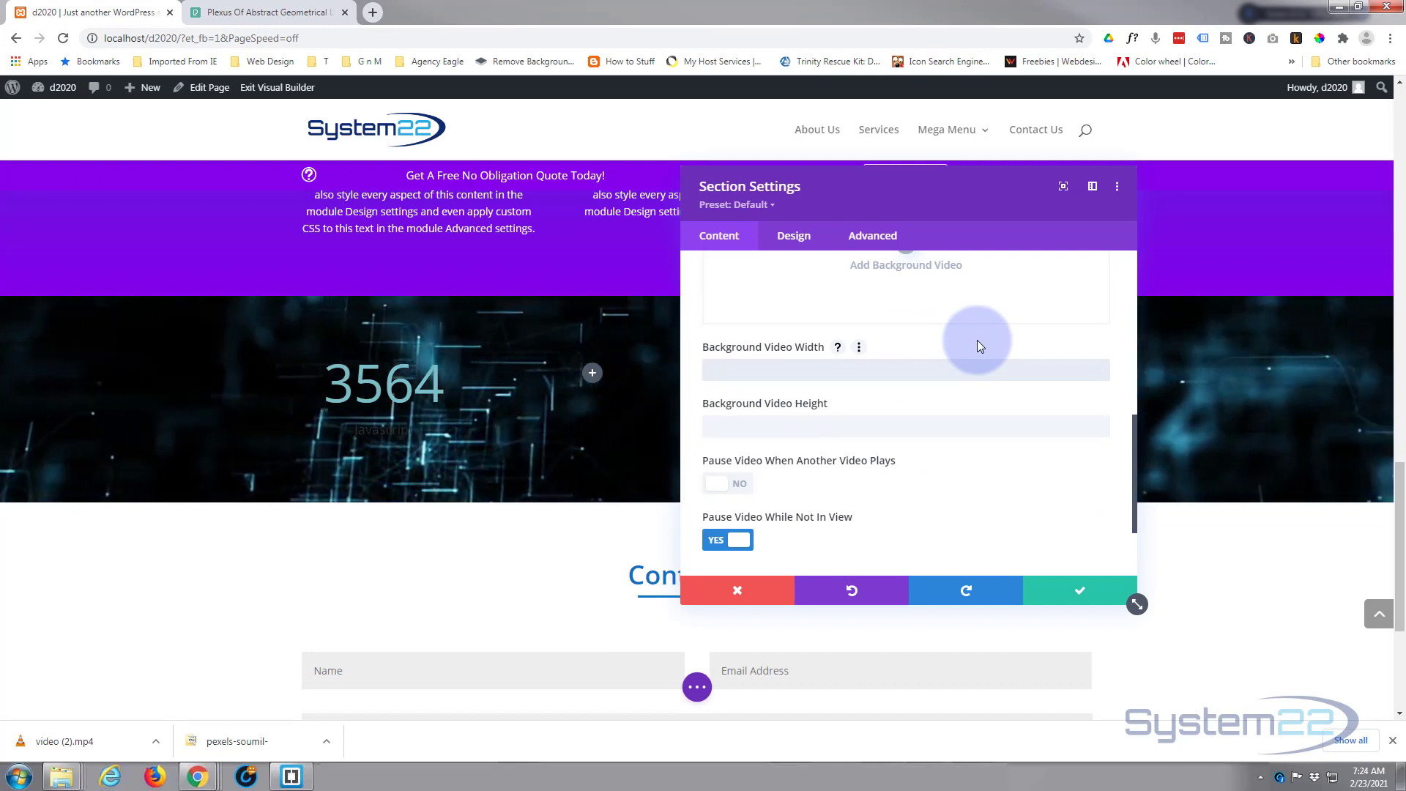
type("1280")
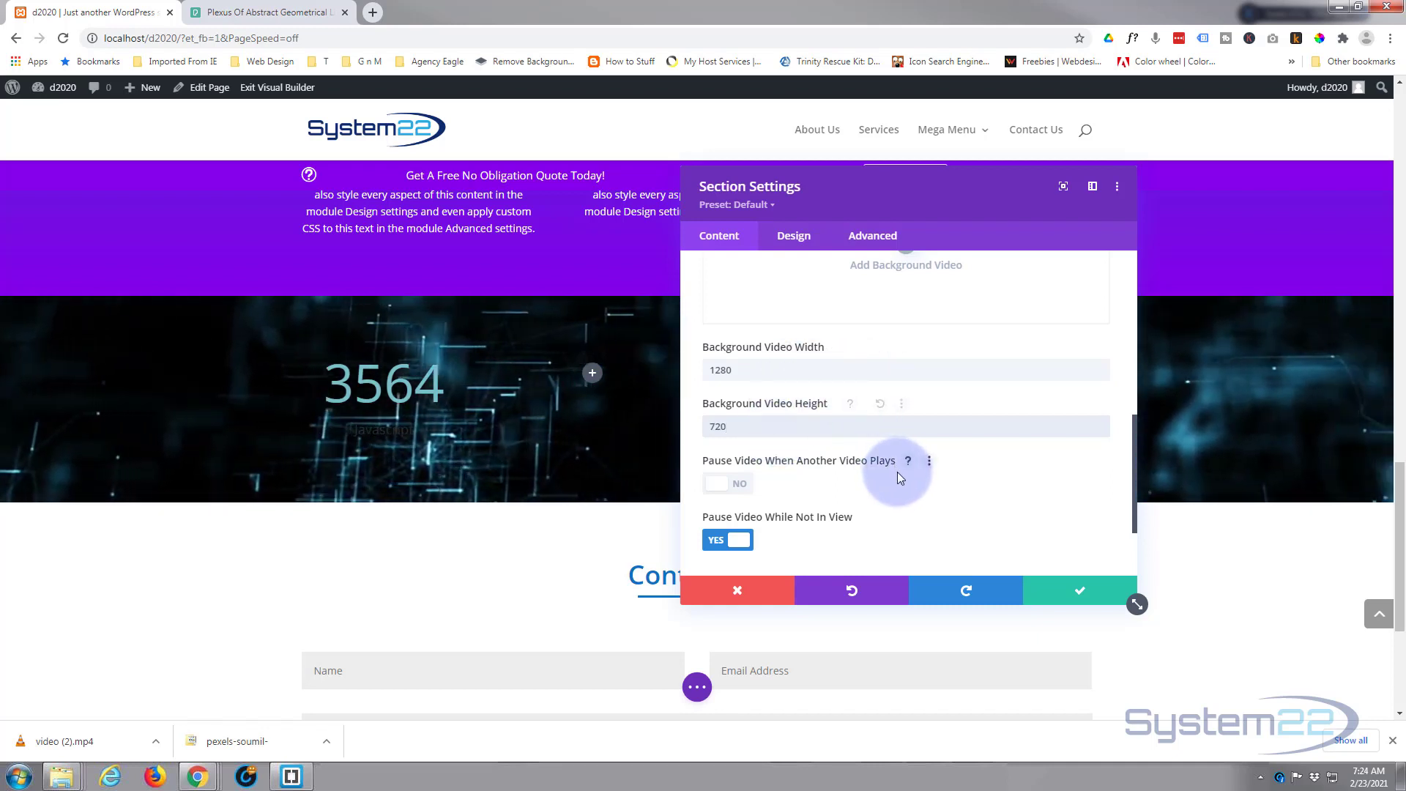
left_click(822, 425)
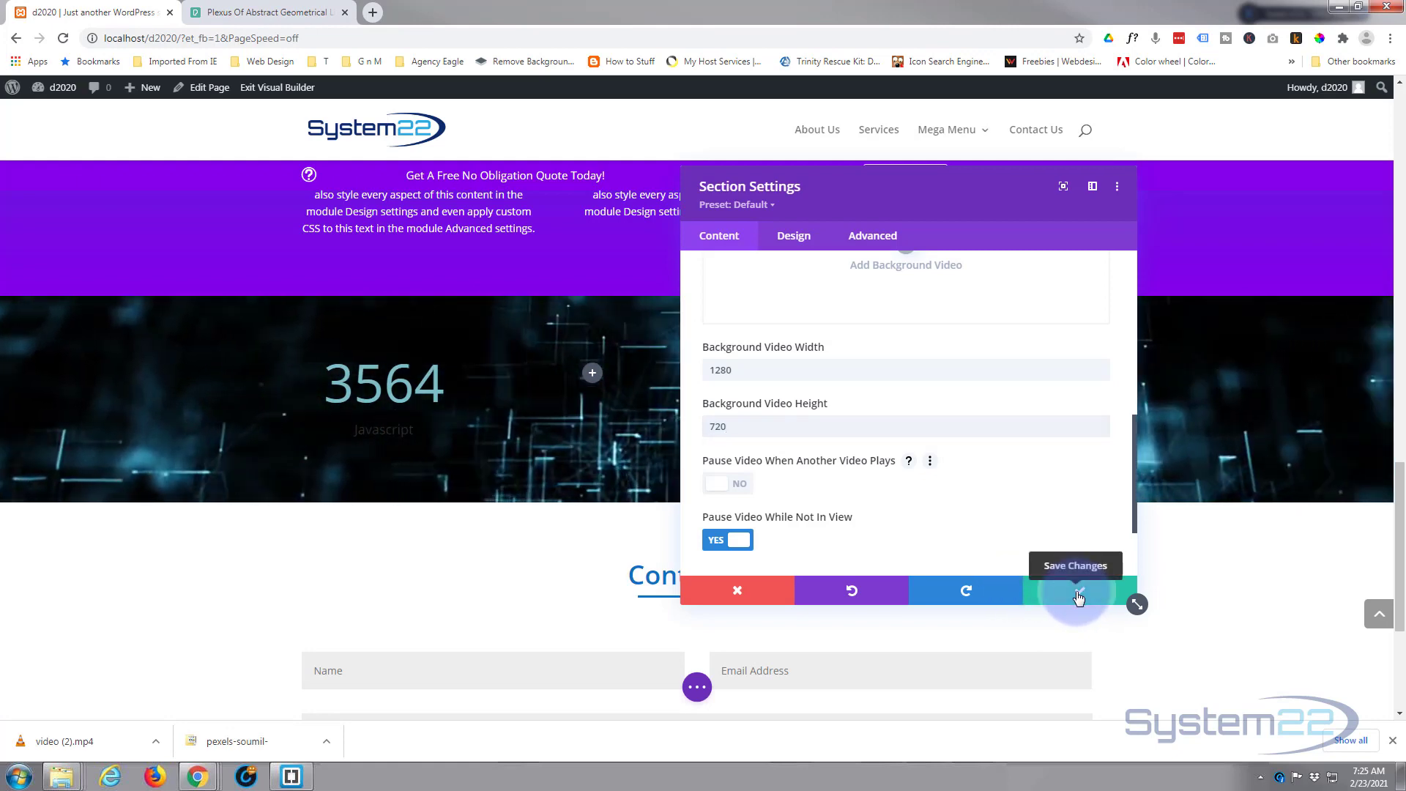
left_click(1079, 599)
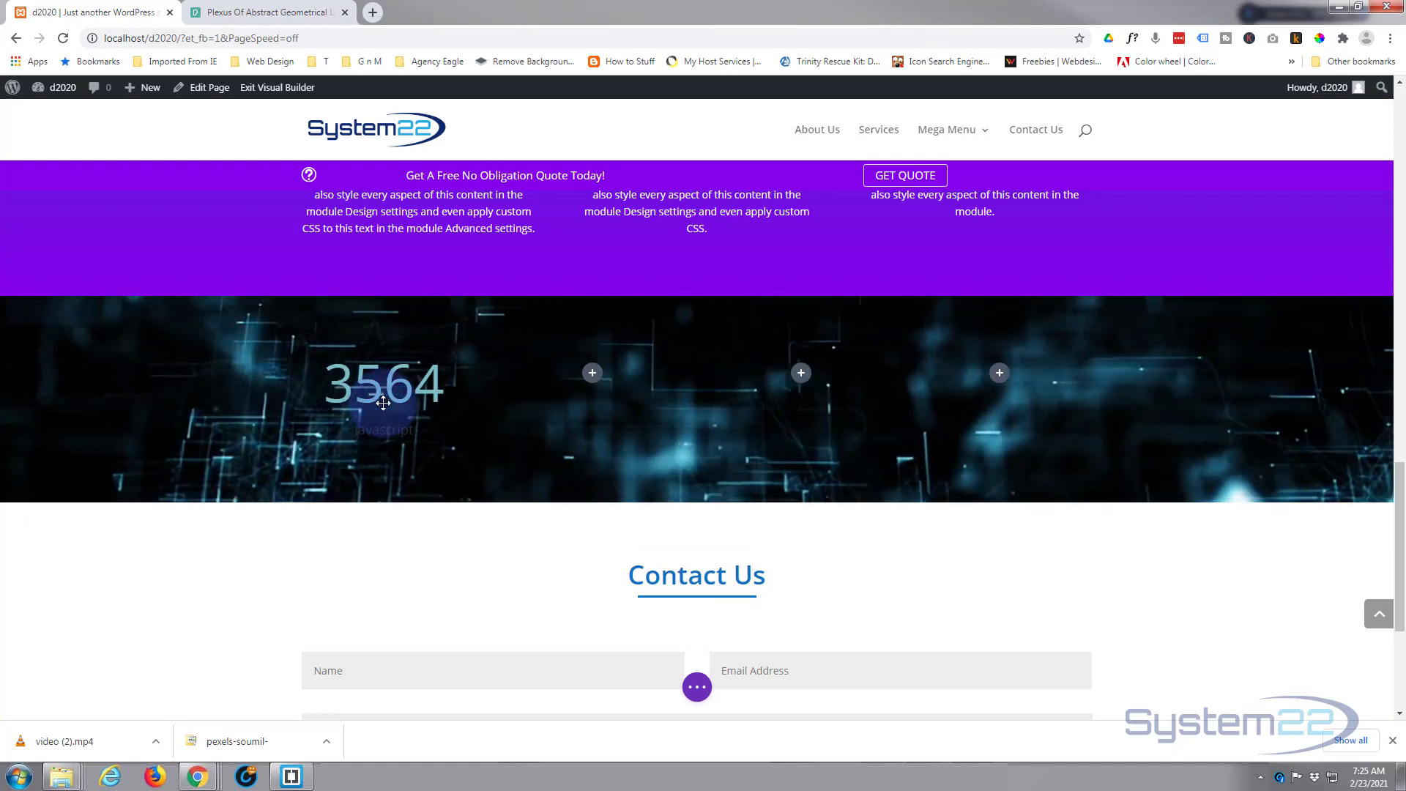
Step: Keep the Default font for the 3564 counter's Javascript title text
mouse_move(366, 419)
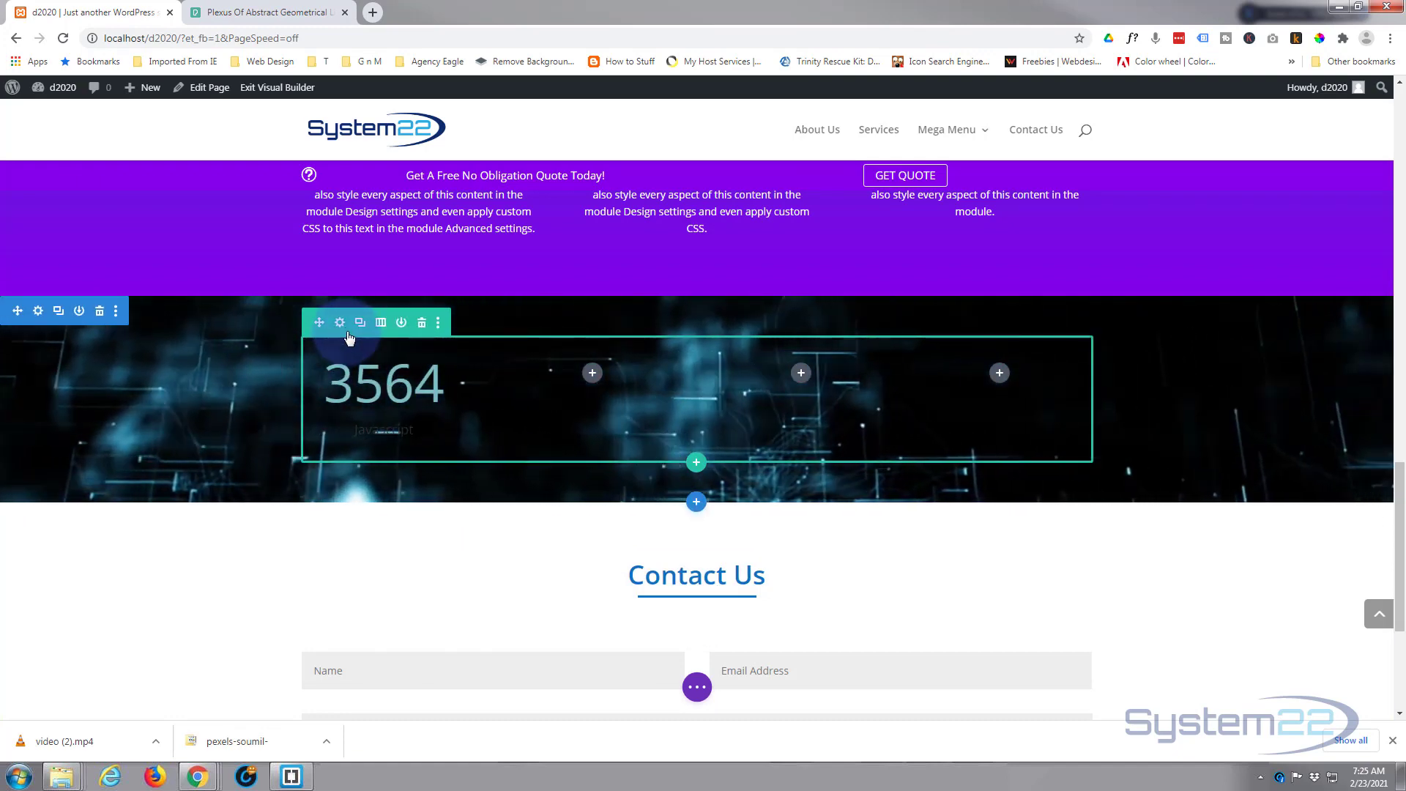
mouse_move(357, 373)
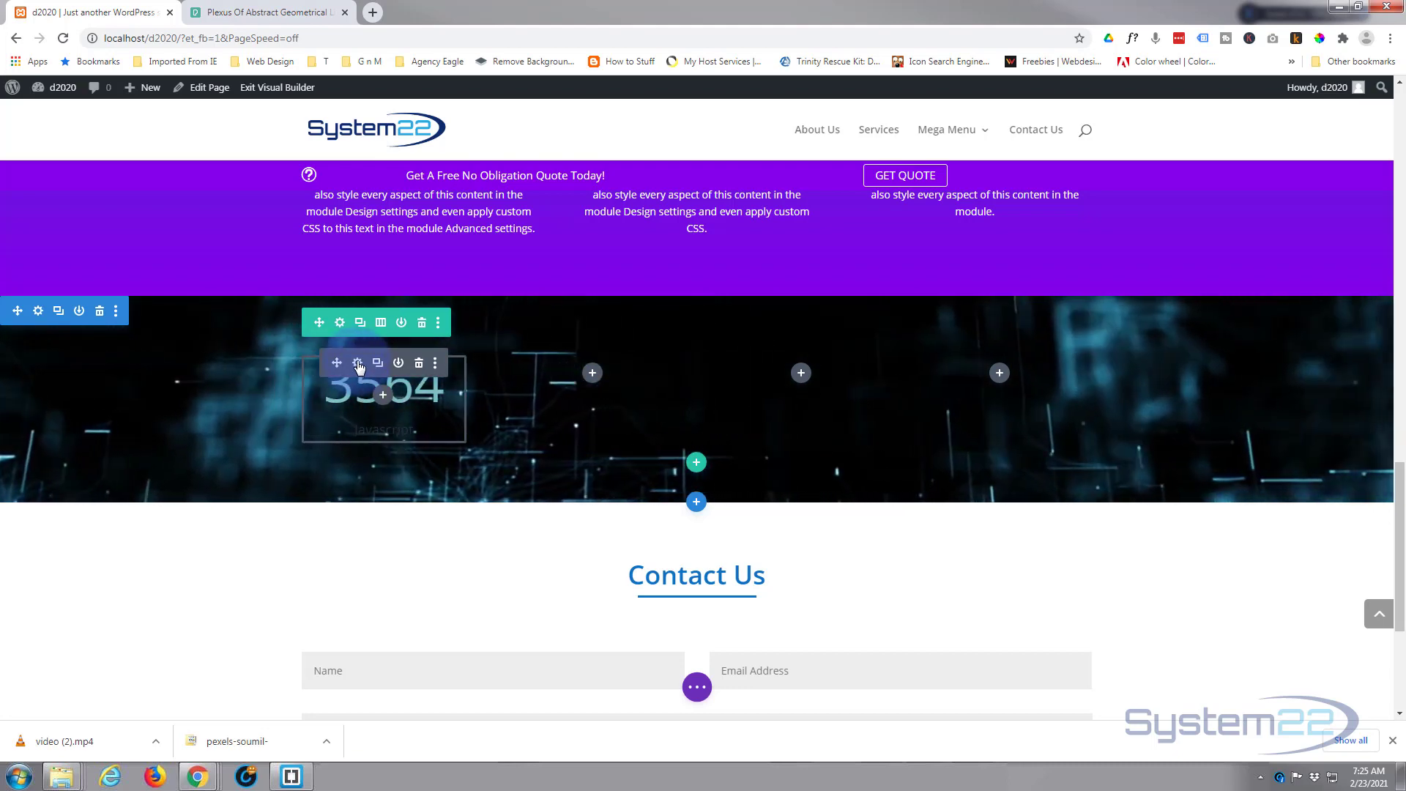
left_click(357, 368)
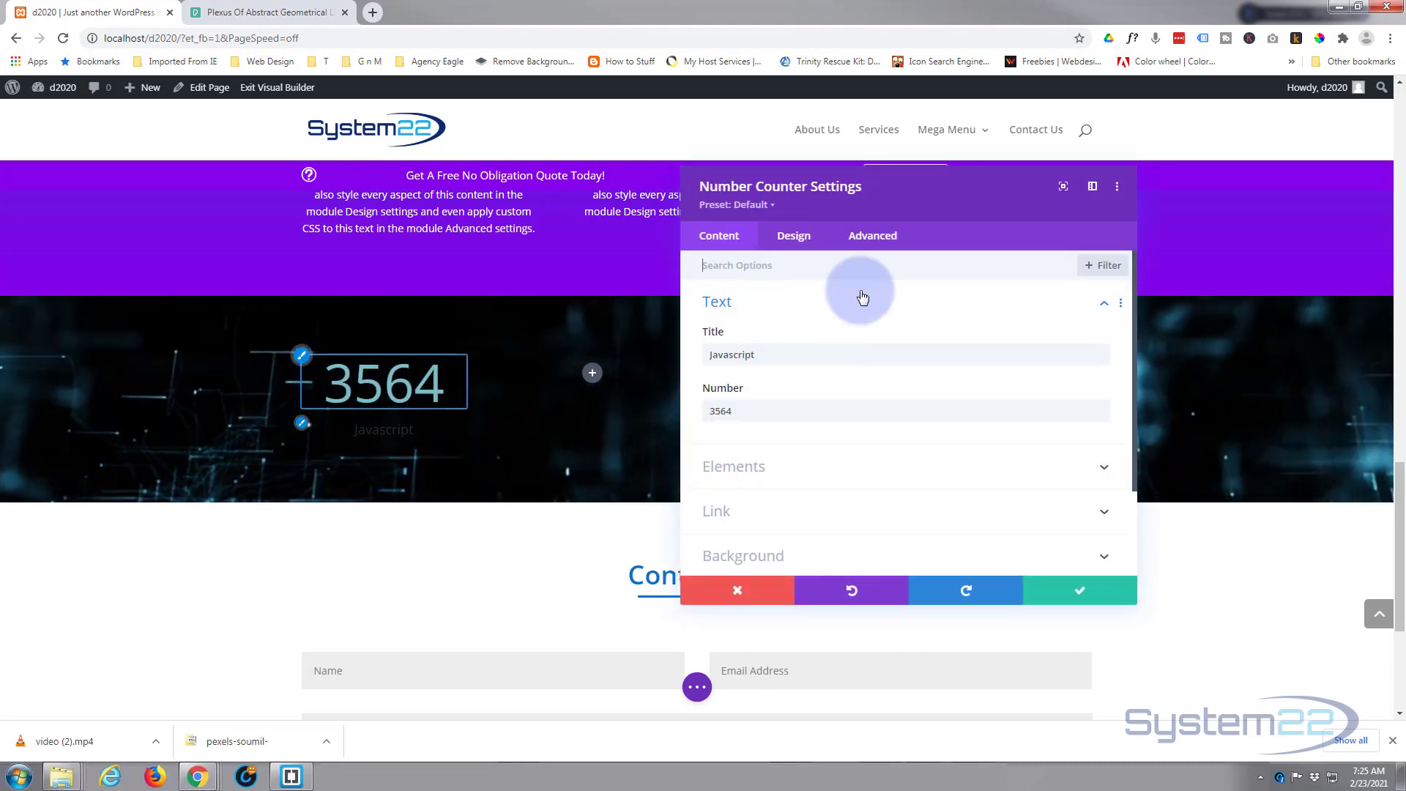
left_click(802, 239)
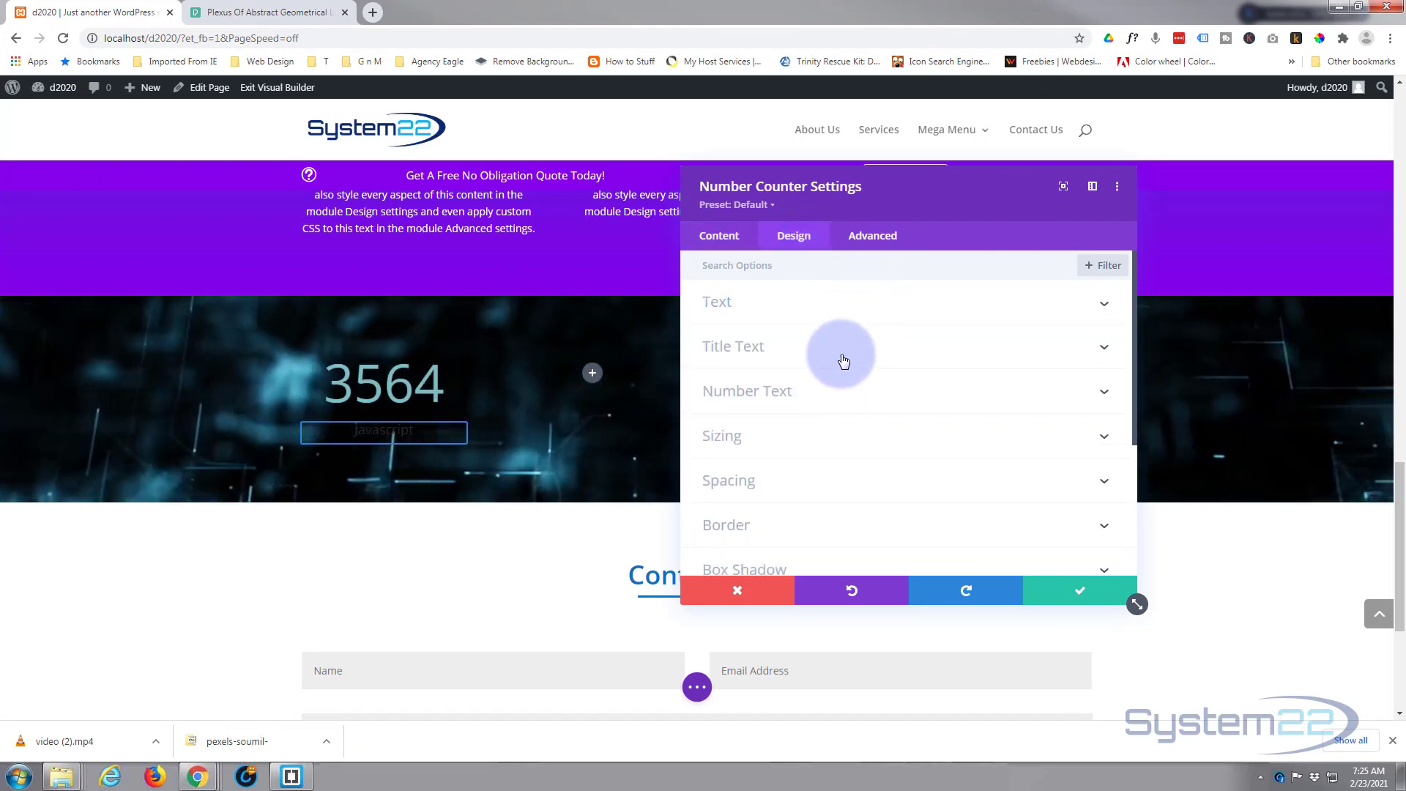
left_click(844, 359)
scroll(837, 403, "down", 3)
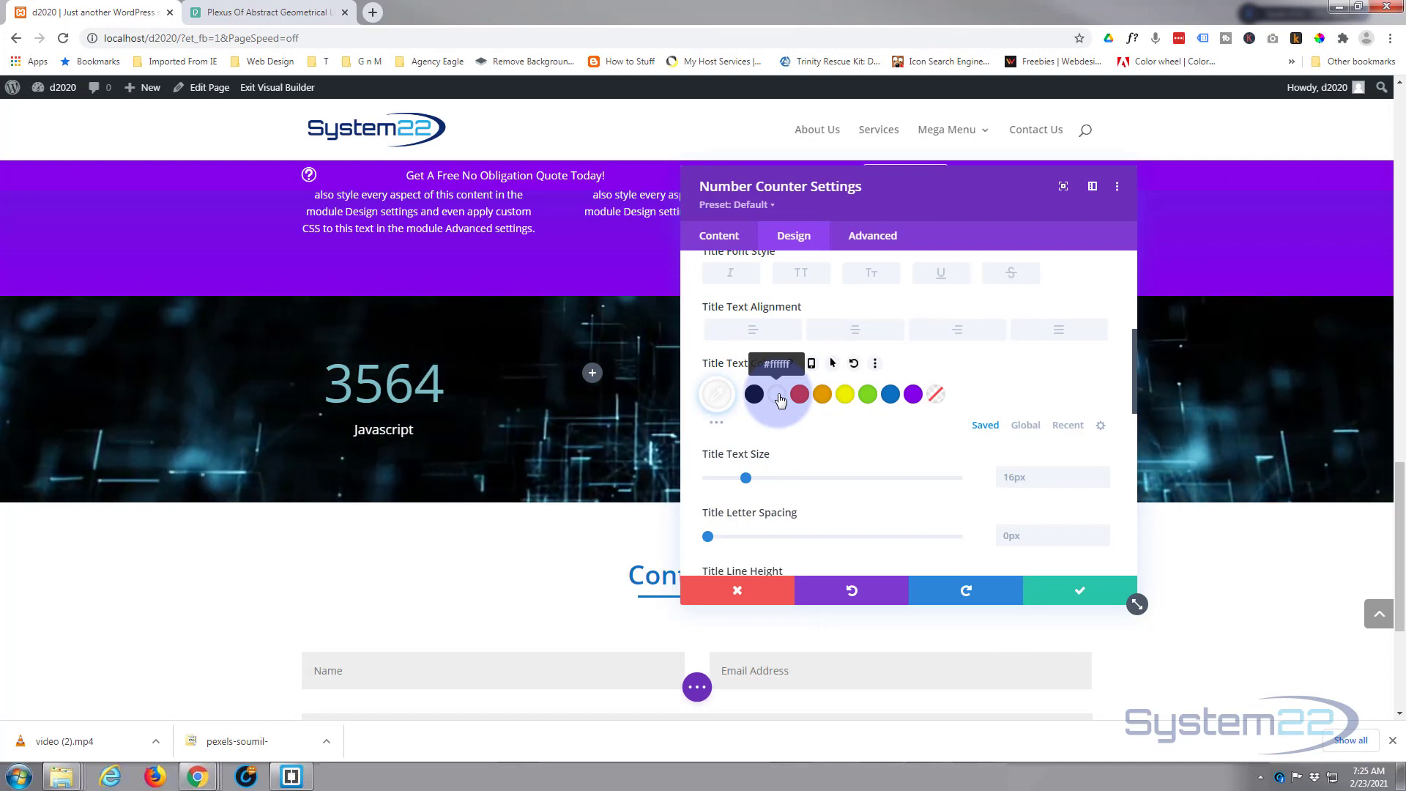
scroll(806, 435, "up", 3)
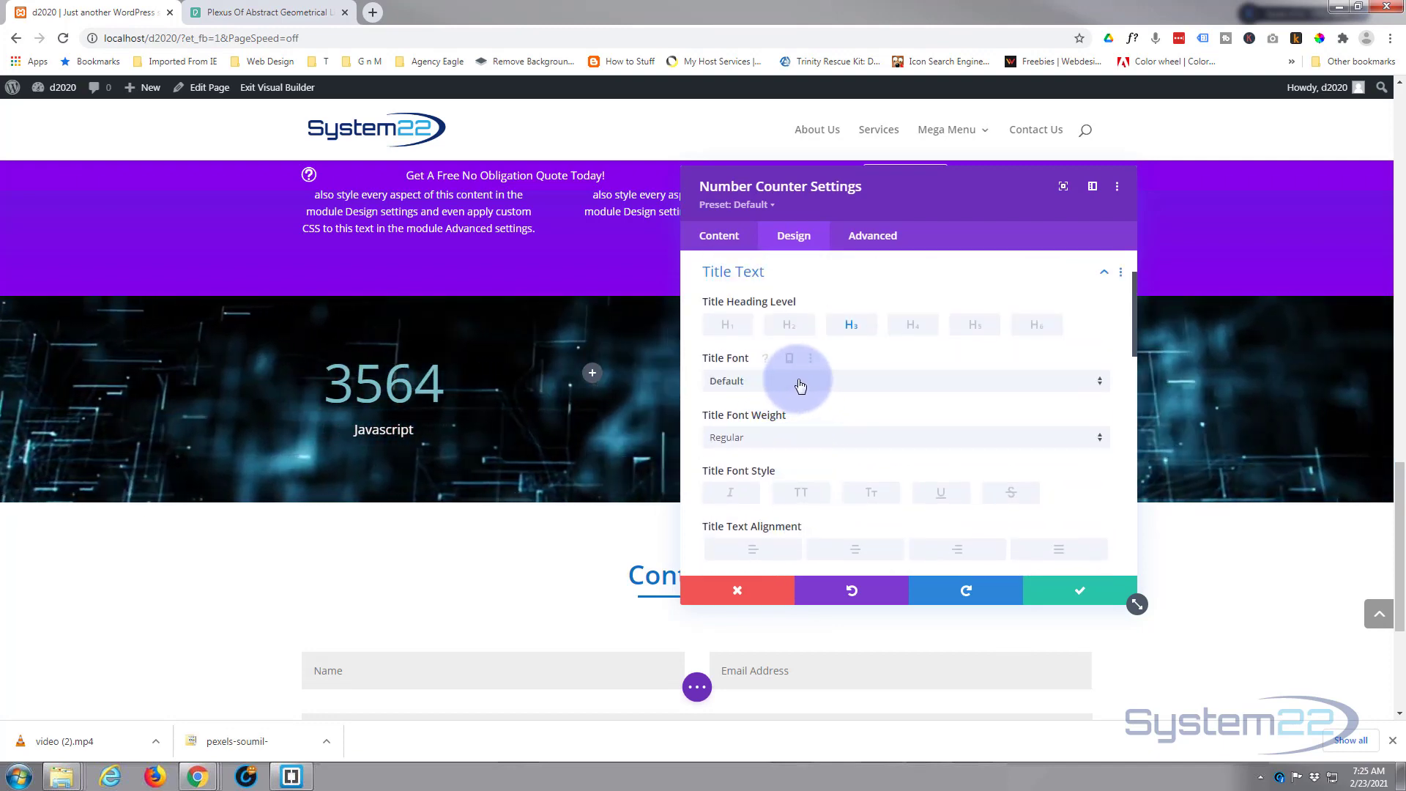
left_click(800, 382)
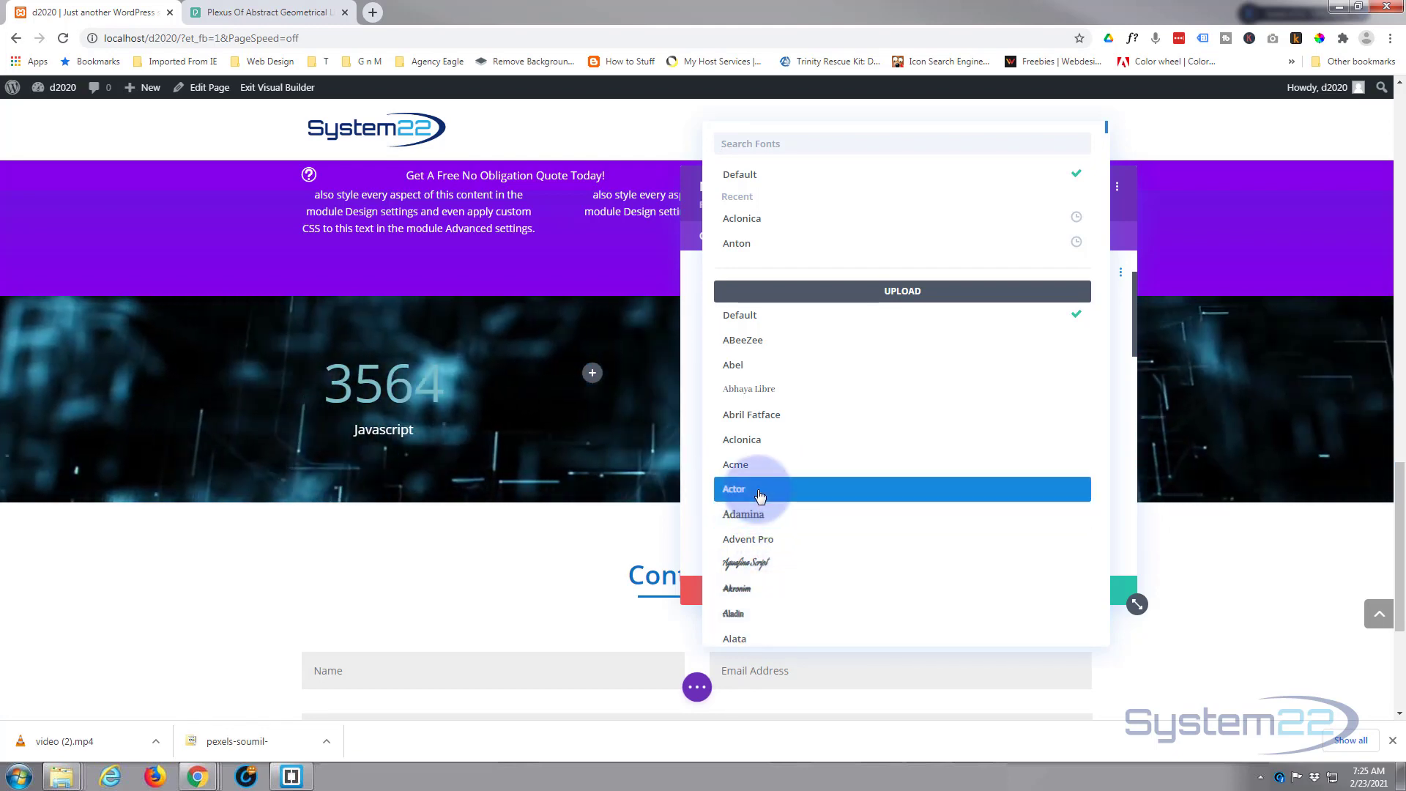
left_click(784, 173)
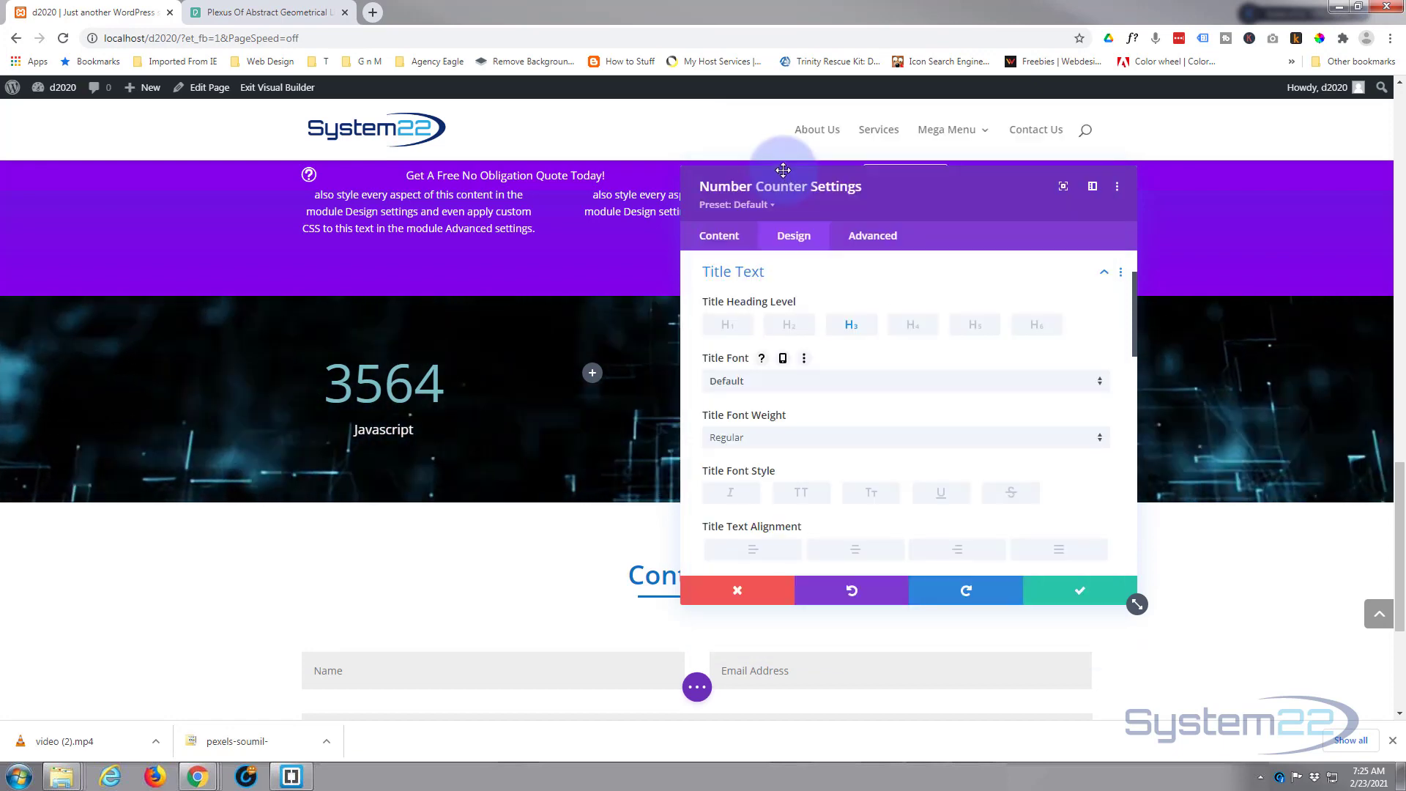
Step: Make the 3564 counter's number text white and save the counter
scroll(888, 388, "down", 10)
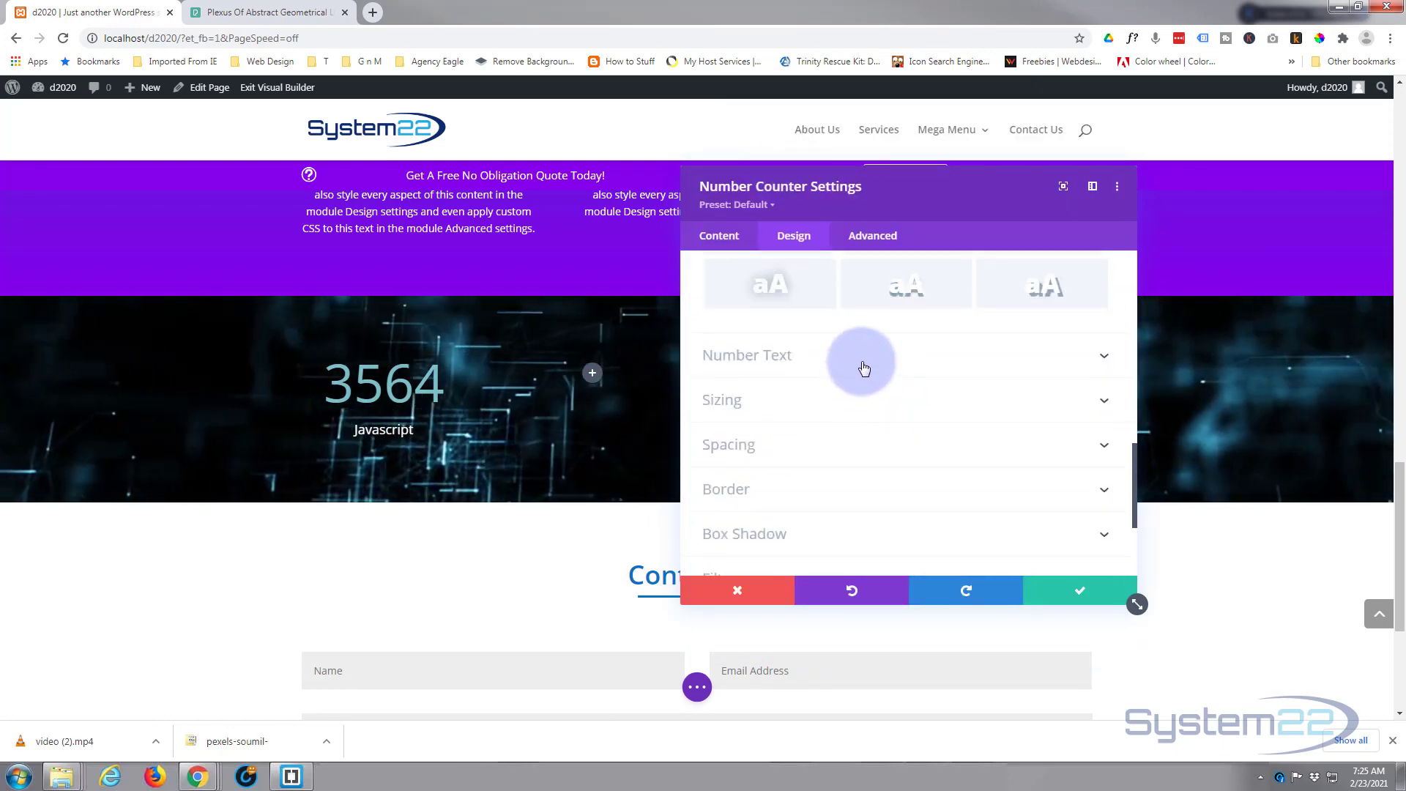
left_click(863, 368)
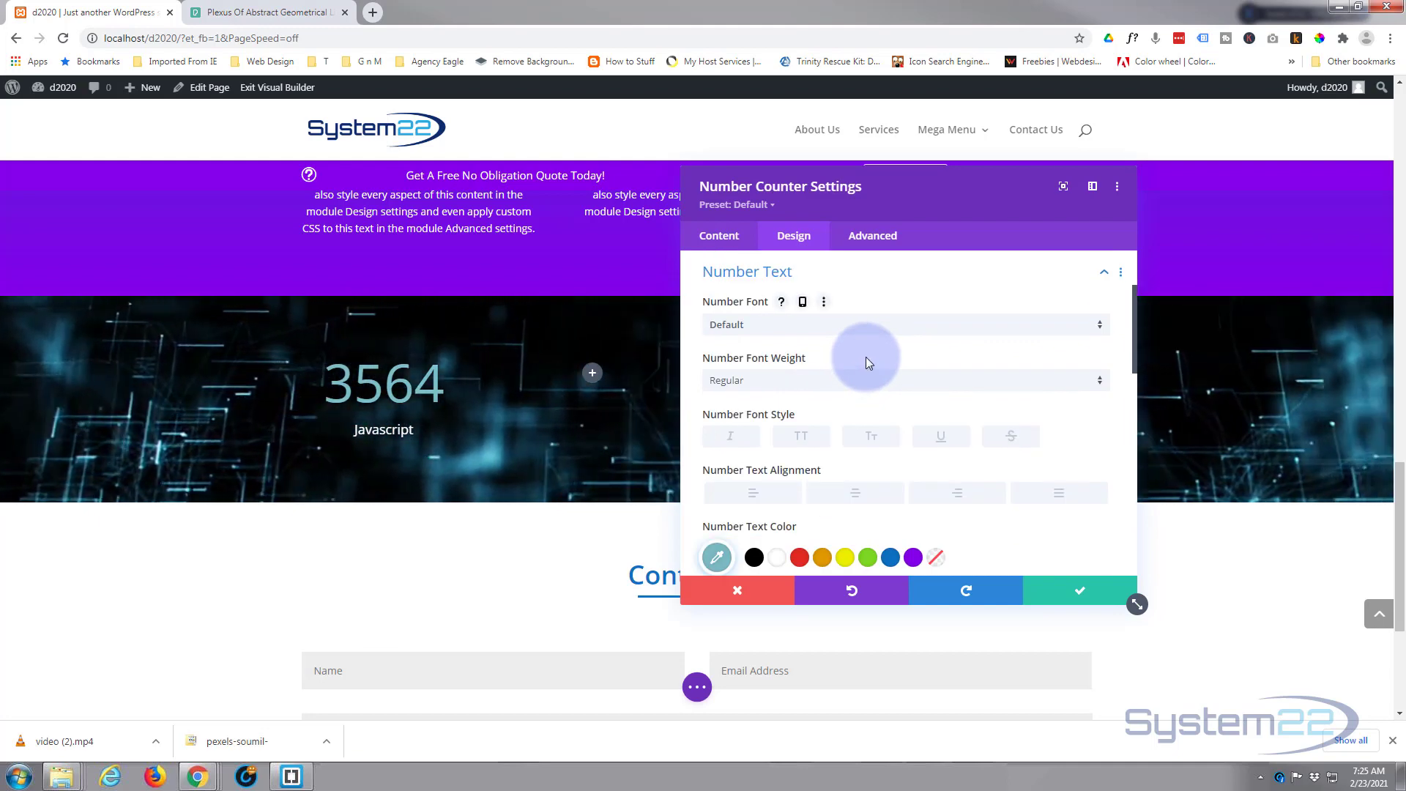
scroll(866, 357, "down", 3)
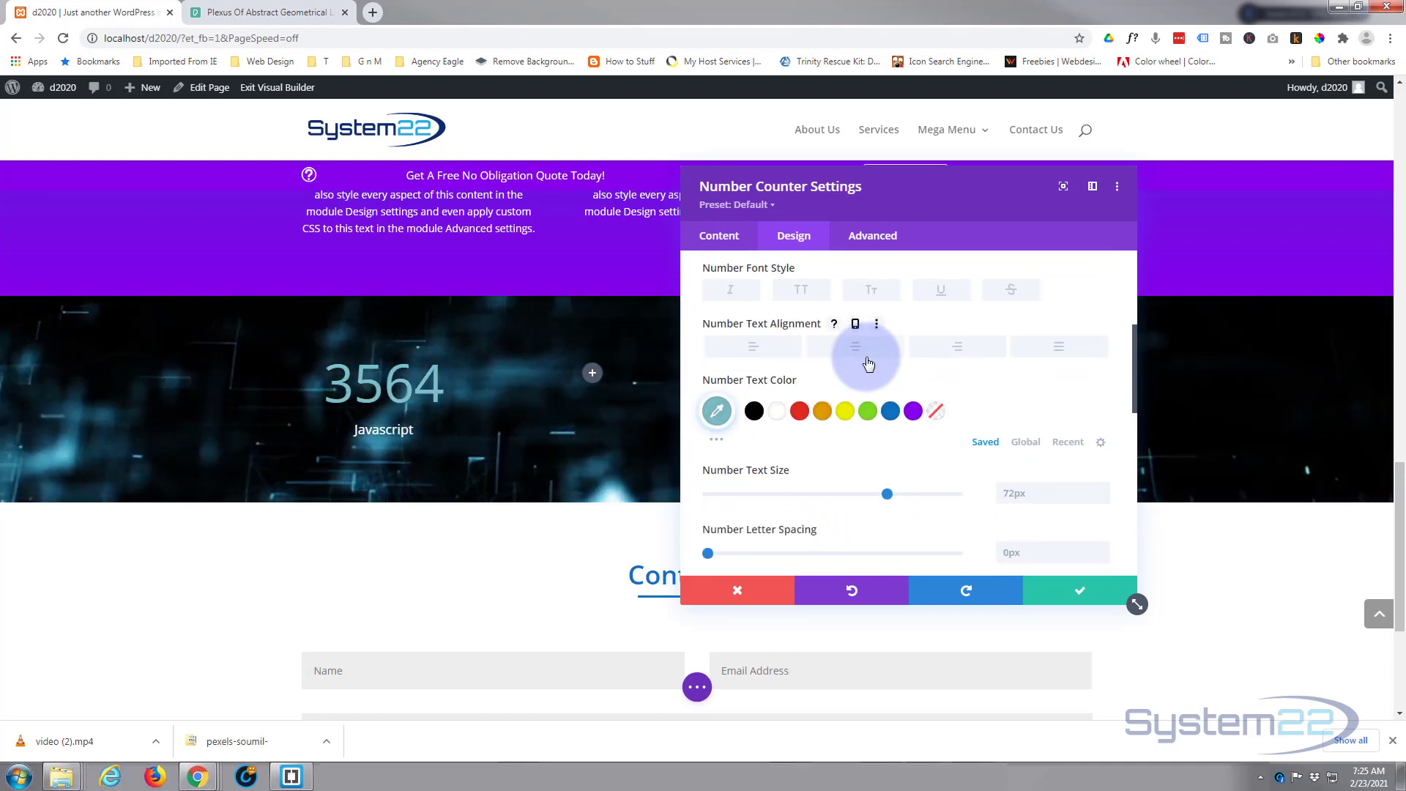
left_click(780, 412)
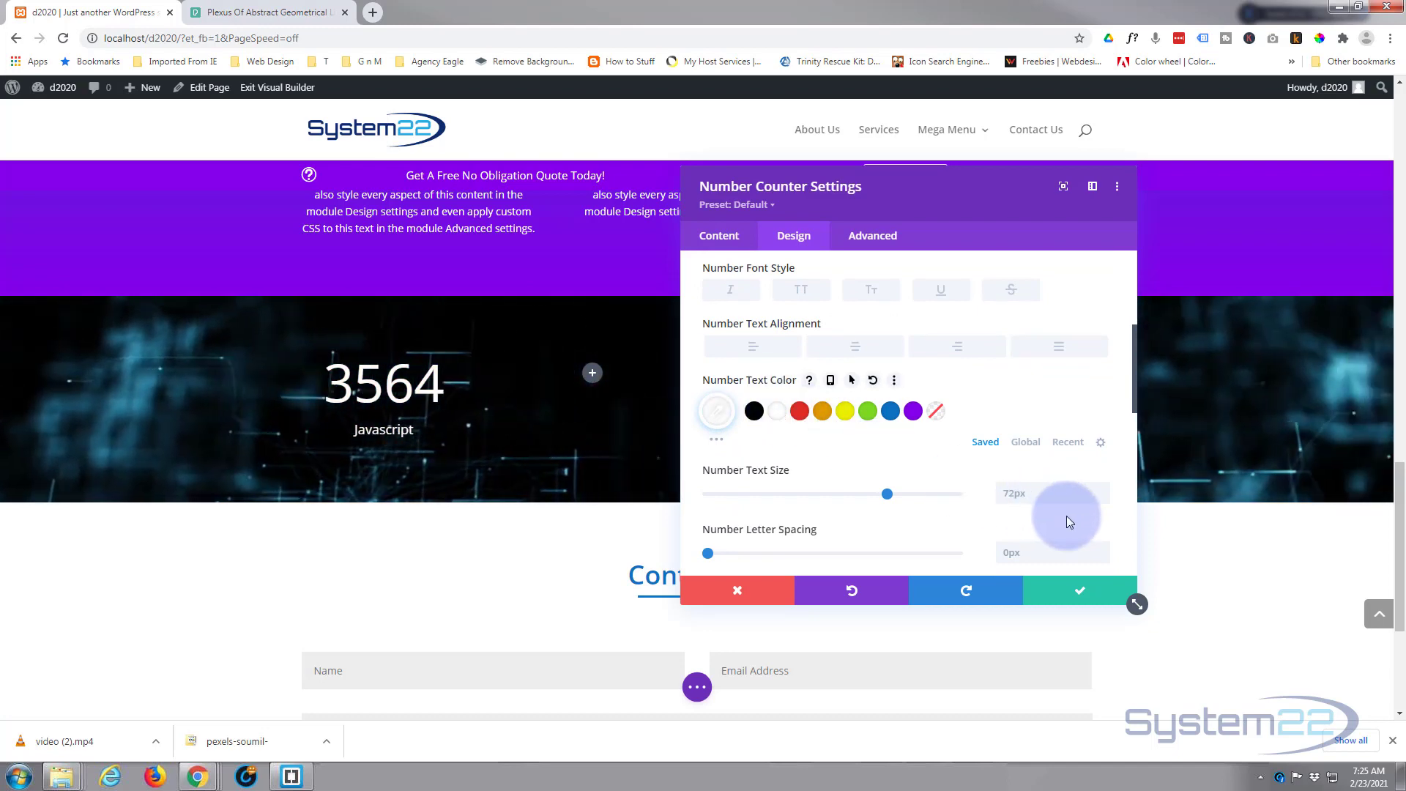
left_click(1082, 595)
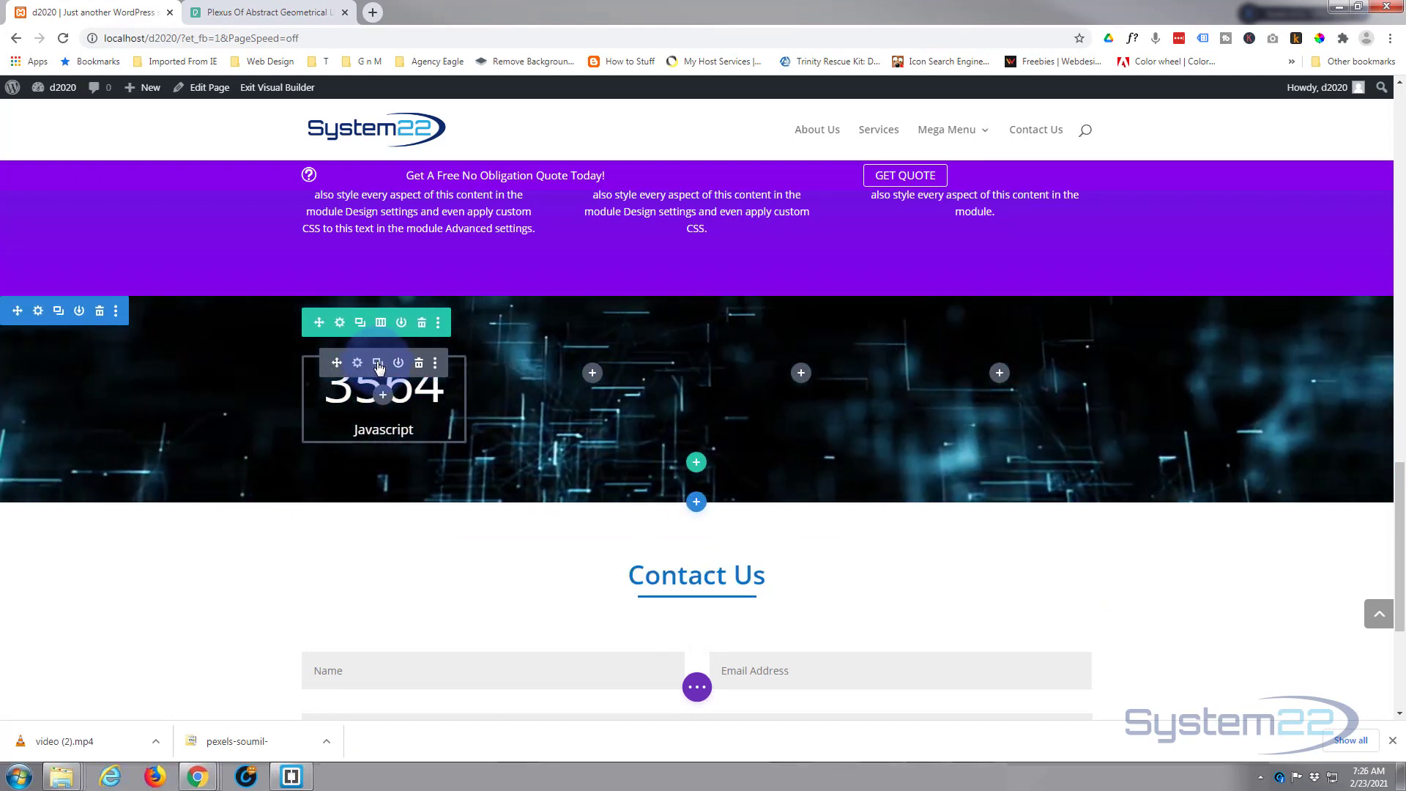
Step: Duplicate the Javascript counter and move the copy into the second column
left_click(377, 364)
left_click(419, 363)
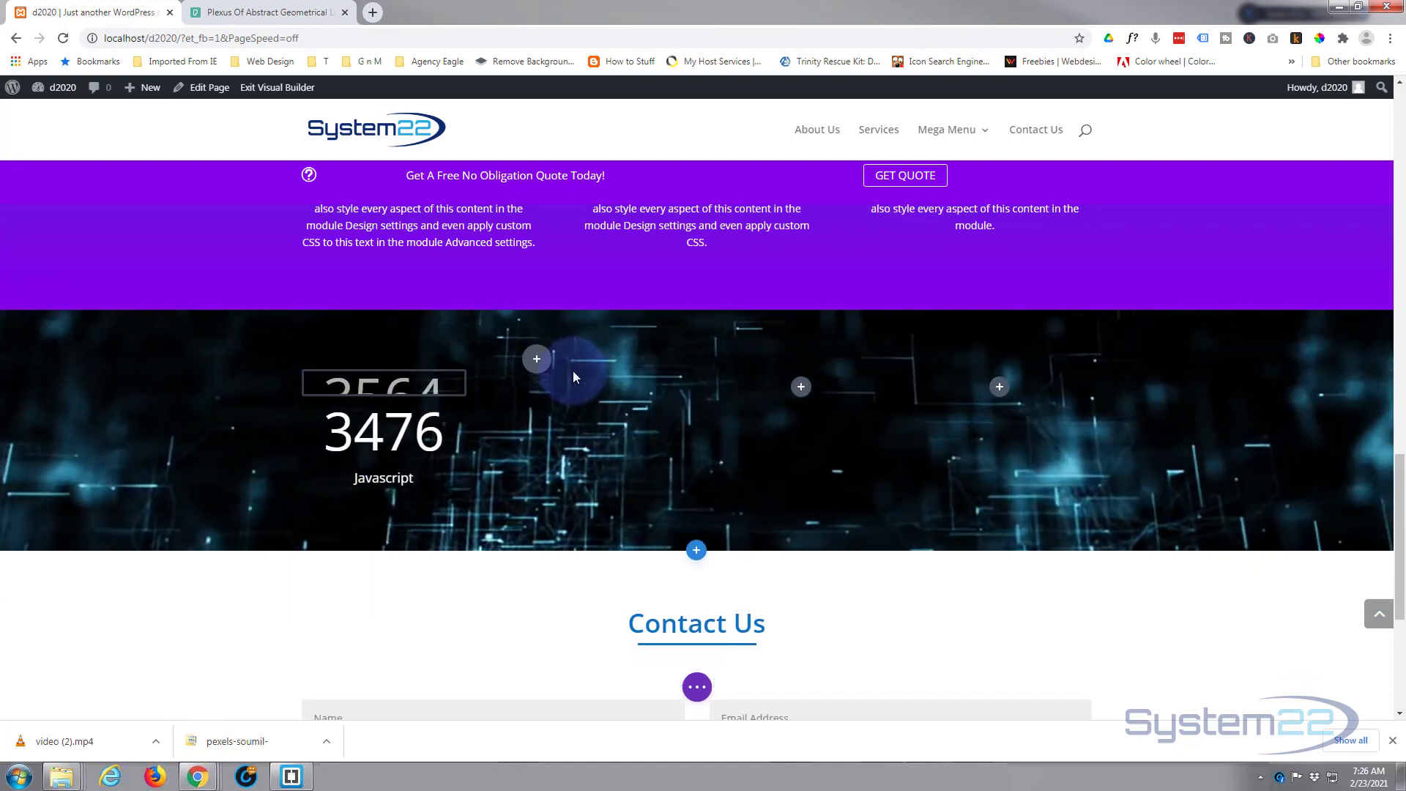
left_click_drag(598, 380, 597, 379)
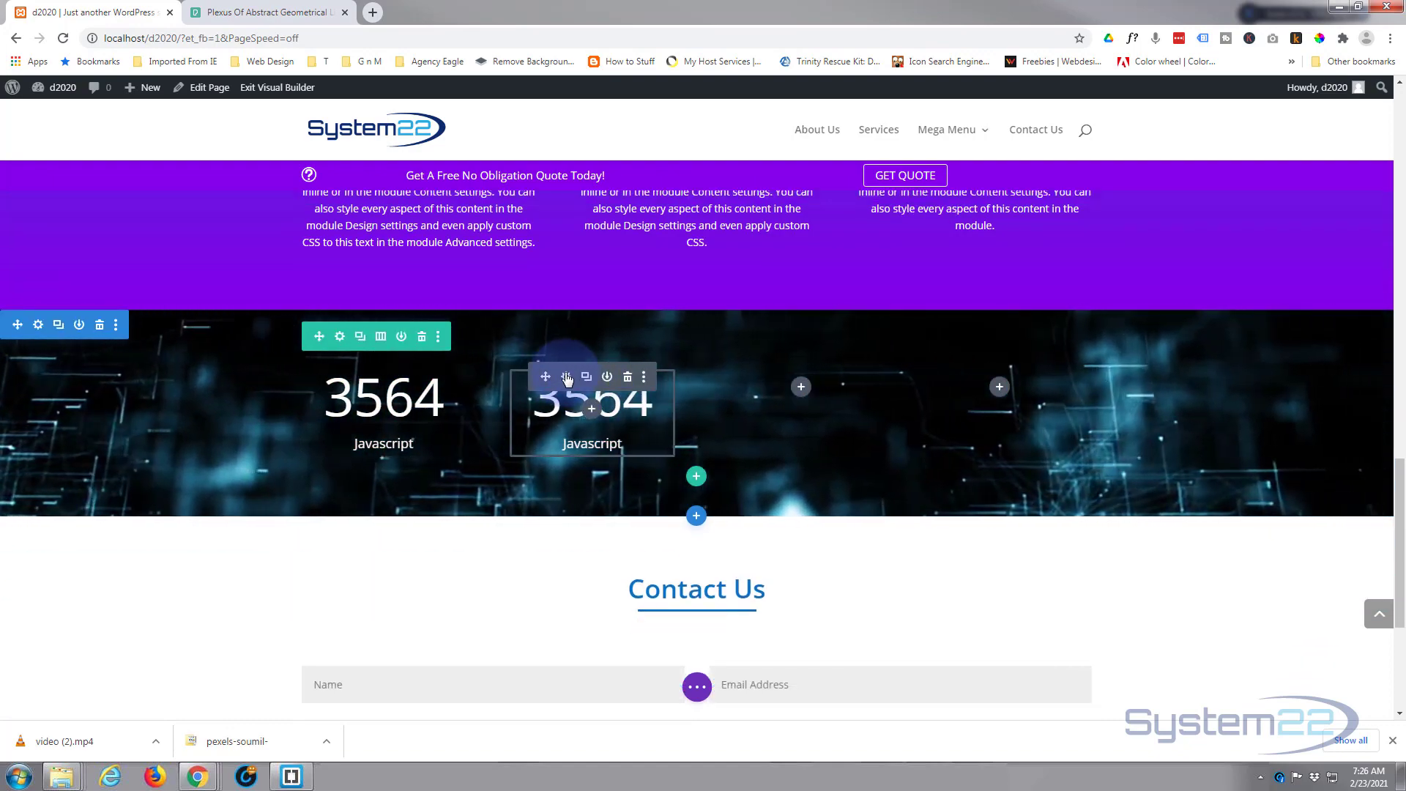
Step: Retitle the copy HTML with number 4587, save it, and duplicate it again
left_click(567, 377)
left_click_drag(756, 354, 685, 356)
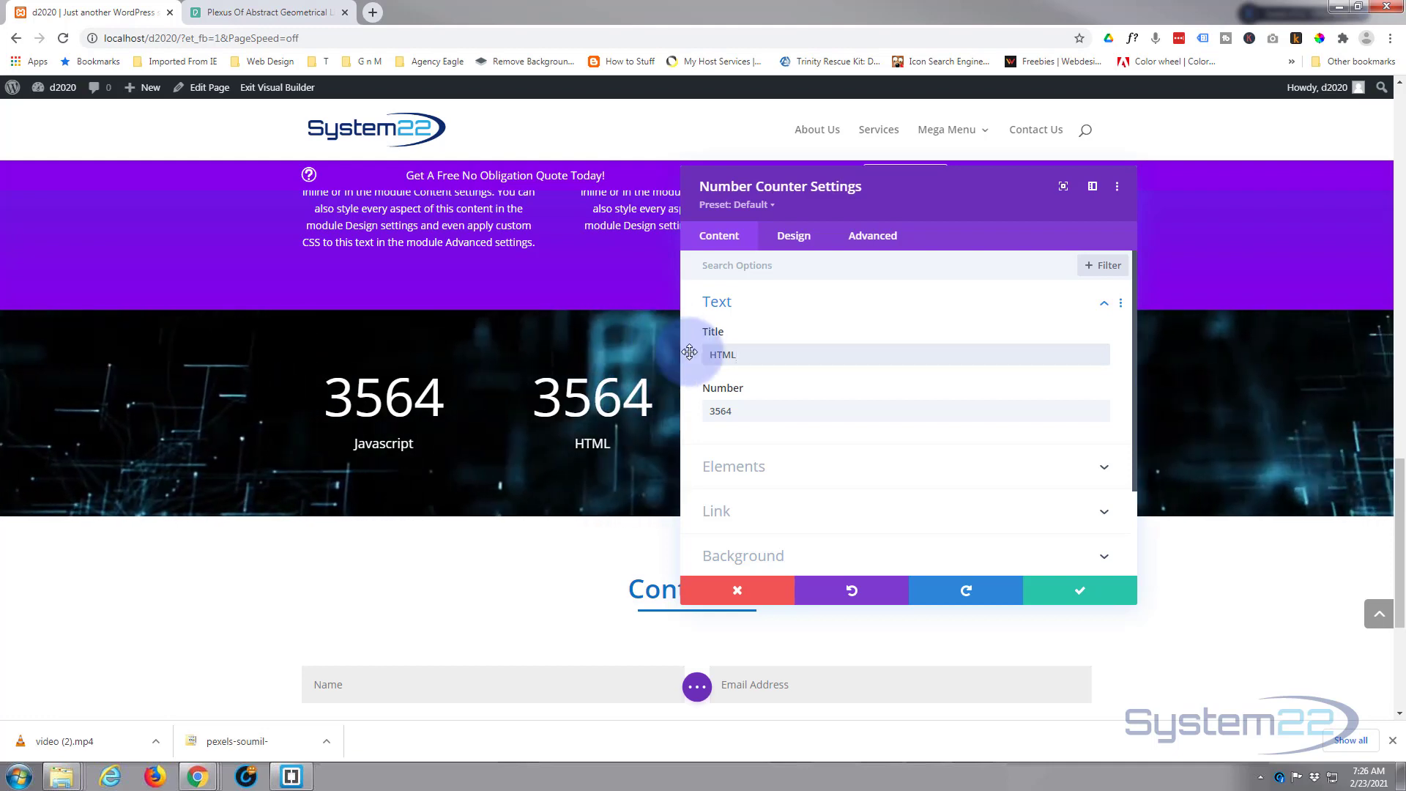
left_click_drag(731, 411, 694, 411)
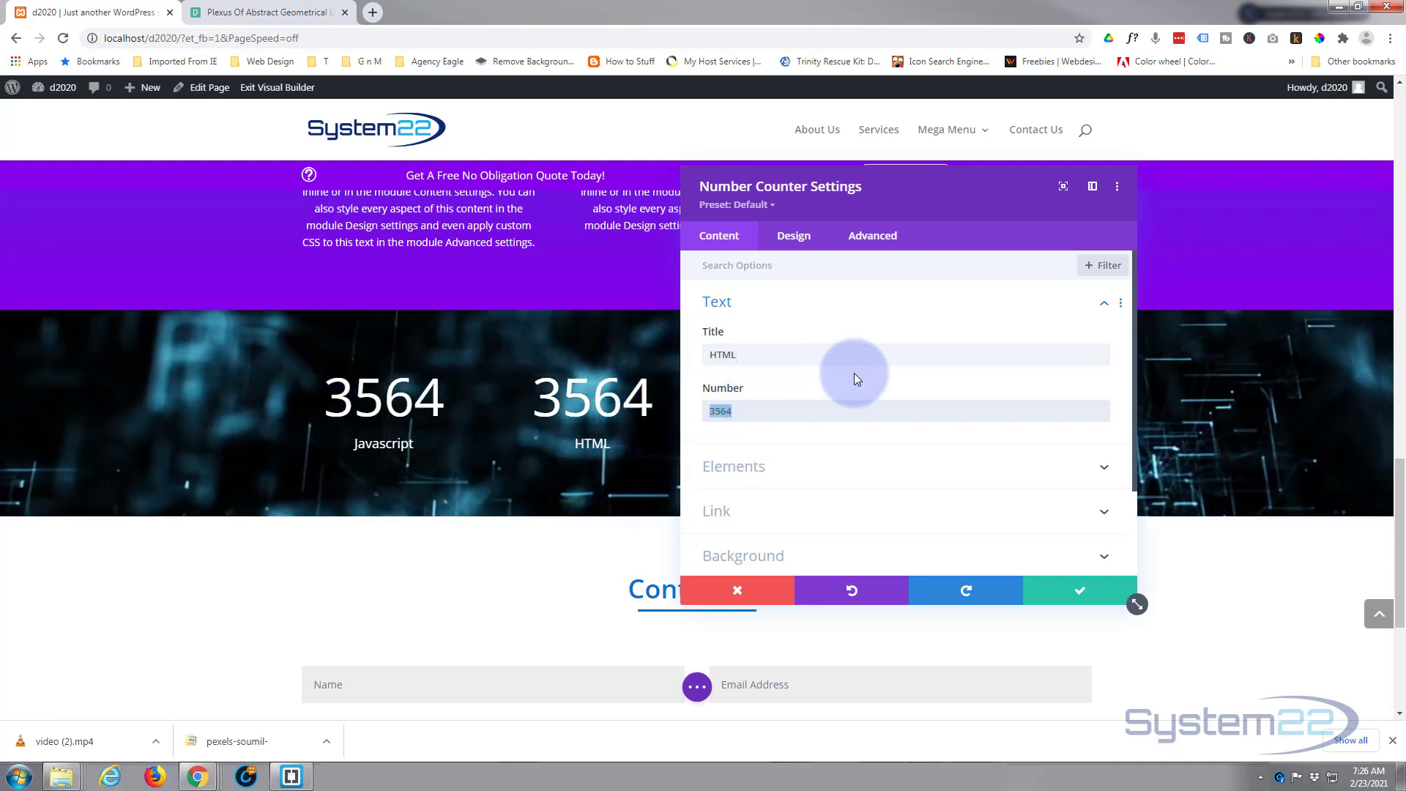
type("45")
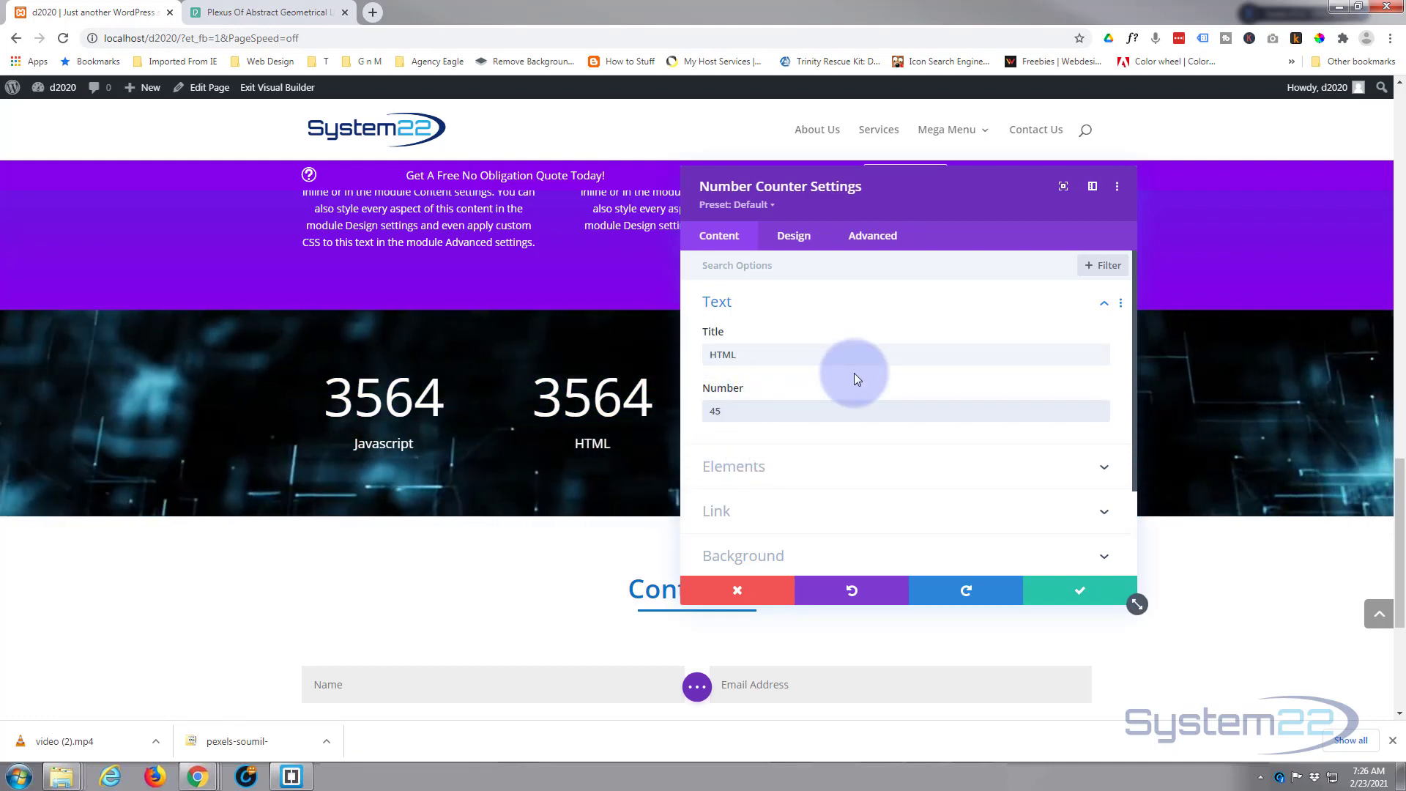
type("87")
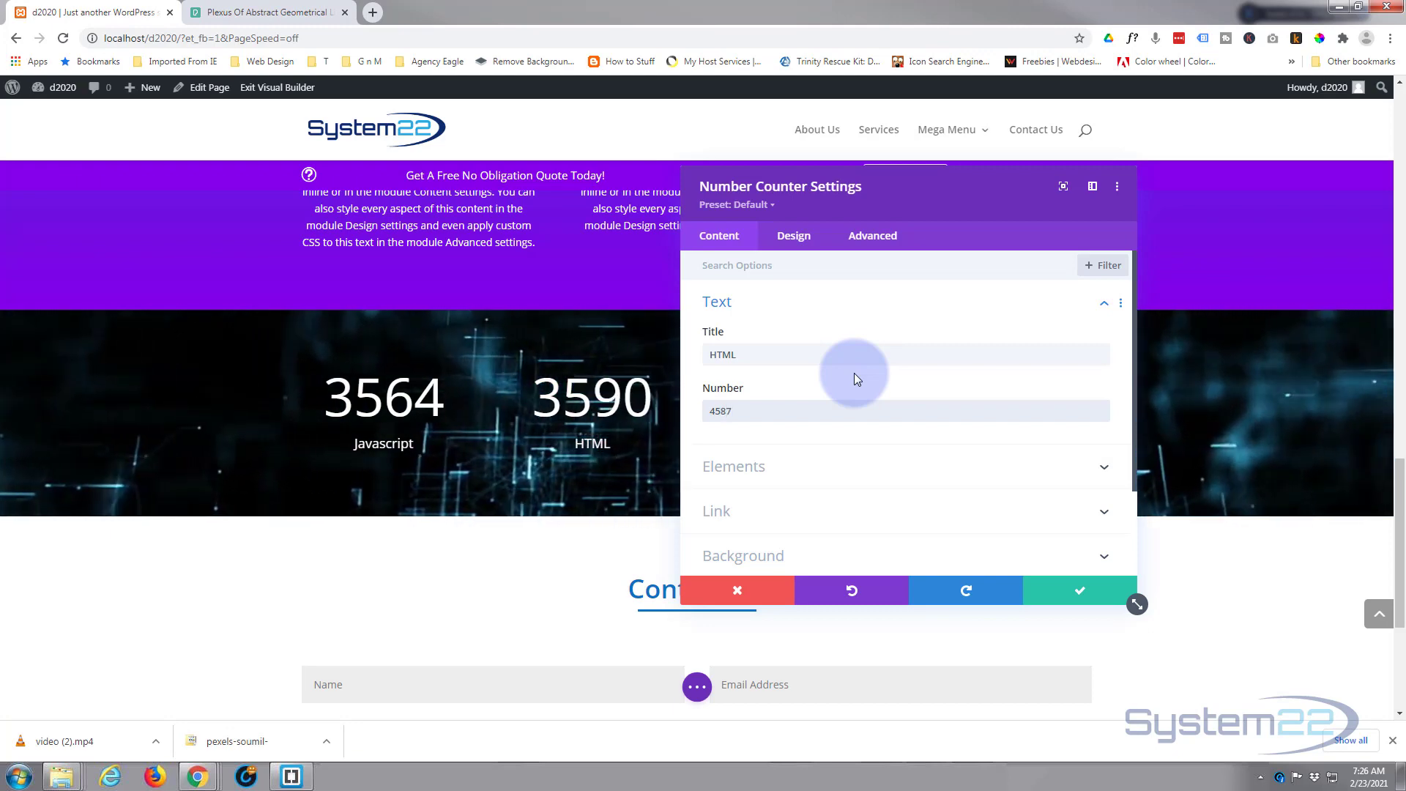
left_click(1082, 593)
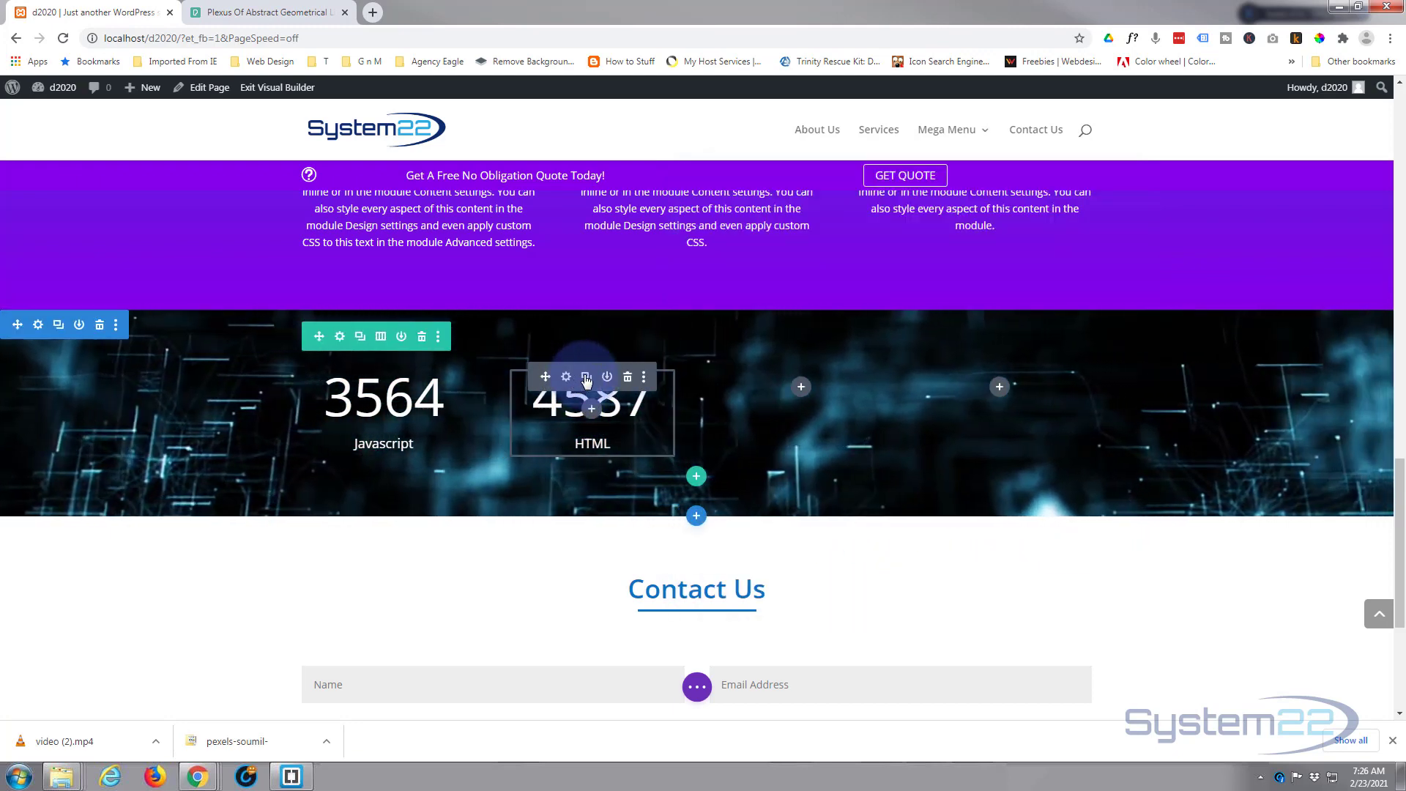
left_click(586, 377)
Step: Move the copy into the third column and make it read 7546 titled Wordpress
left_click_drag(547, 376, 807, 407)
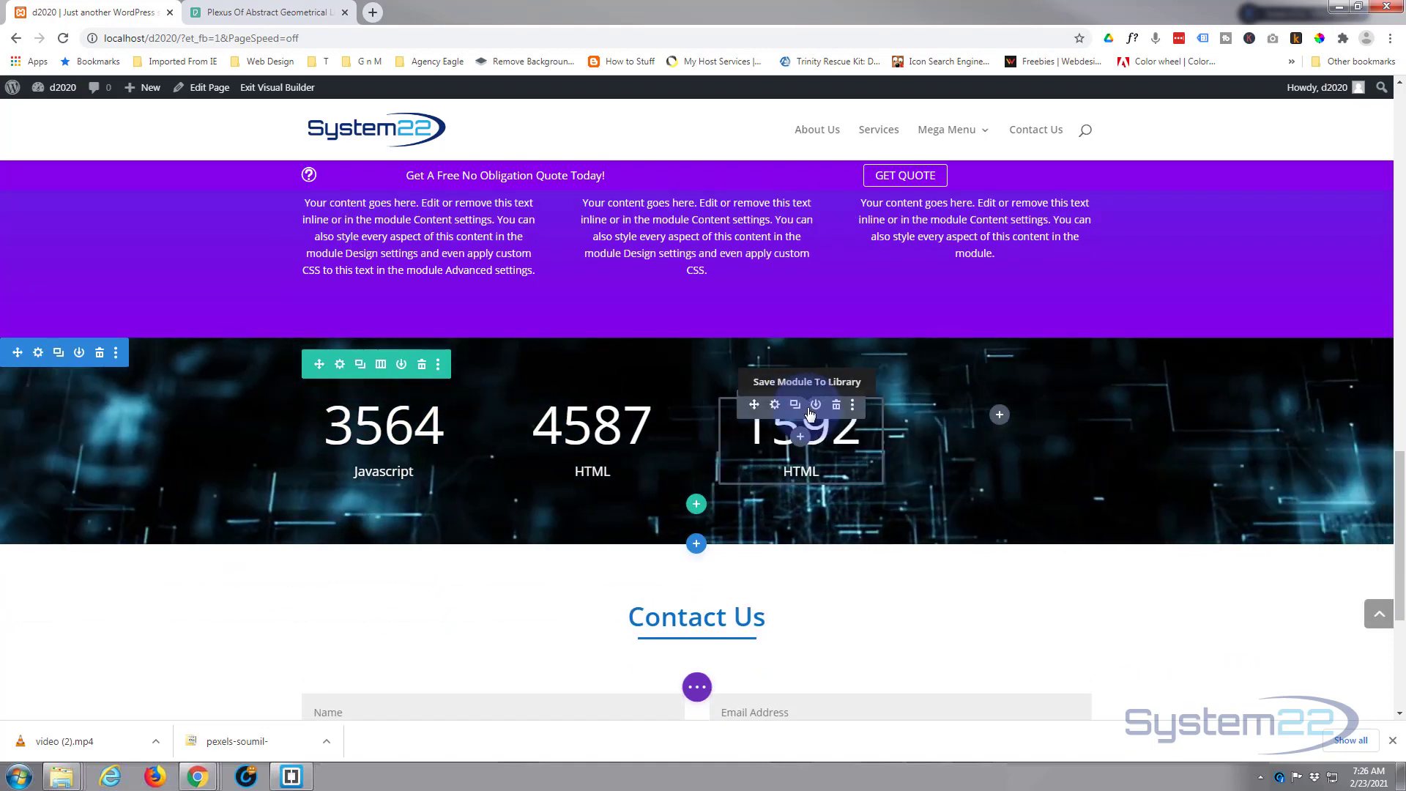
left_click(775, 405)
left_click(725, 359)
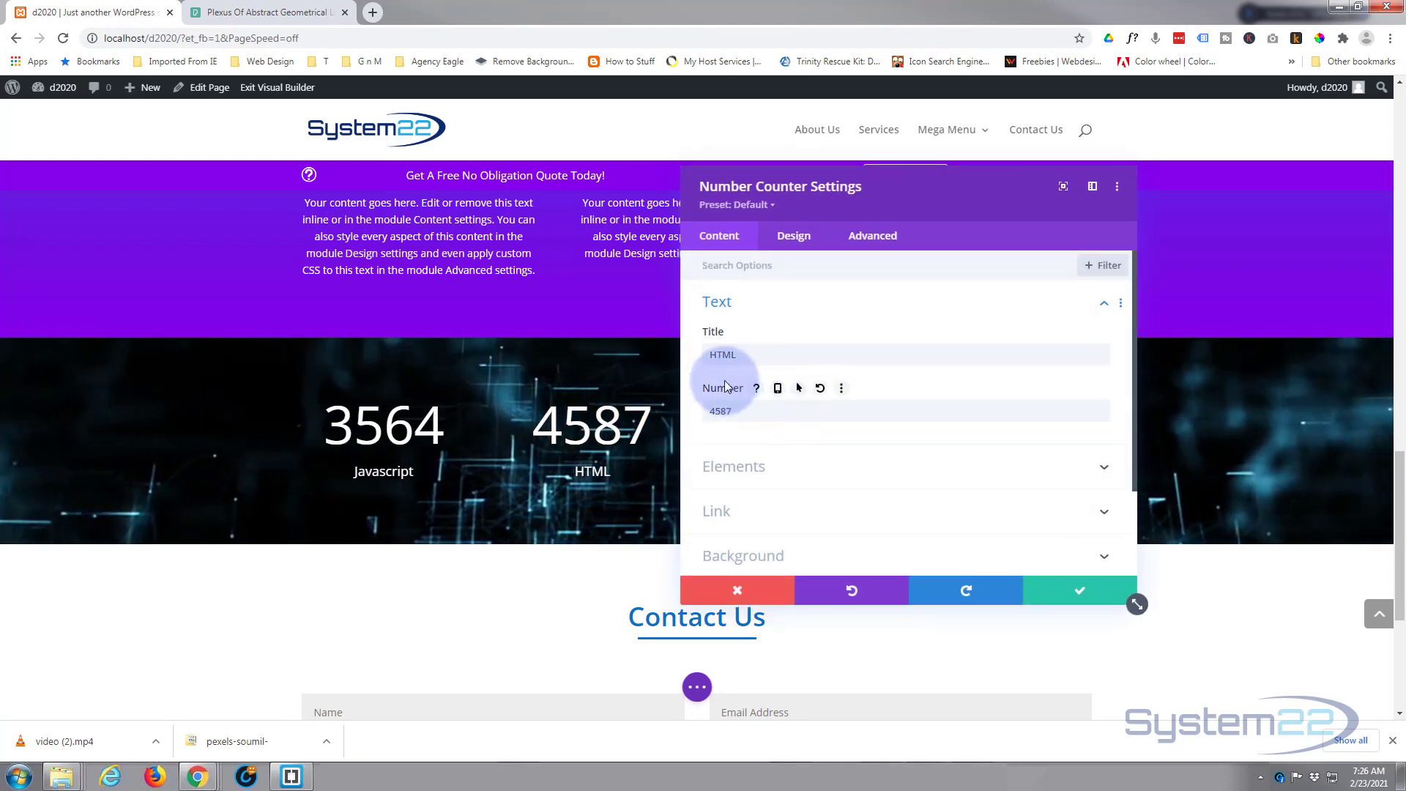
double_click(719, 354)
type("Wordpress")
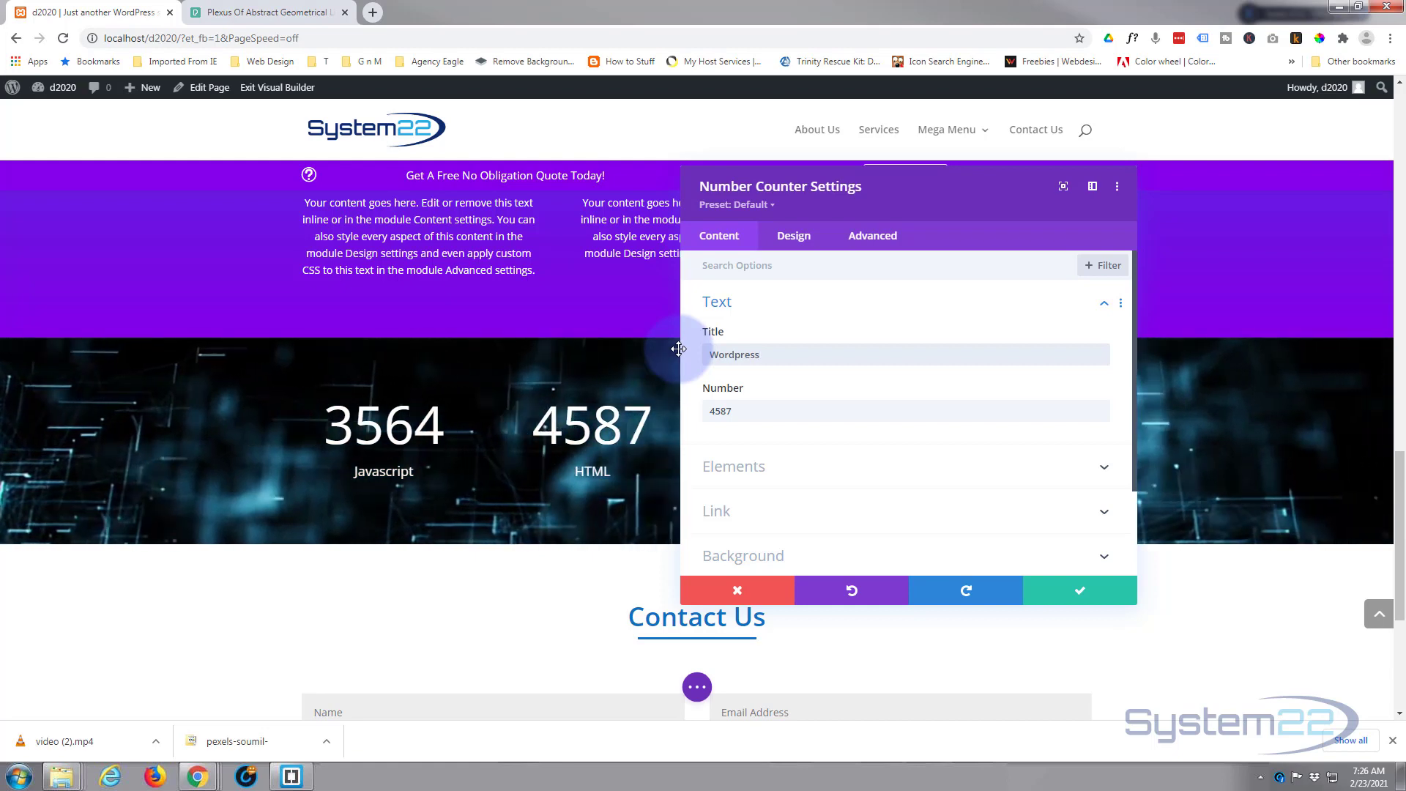
left_click(733, 412)
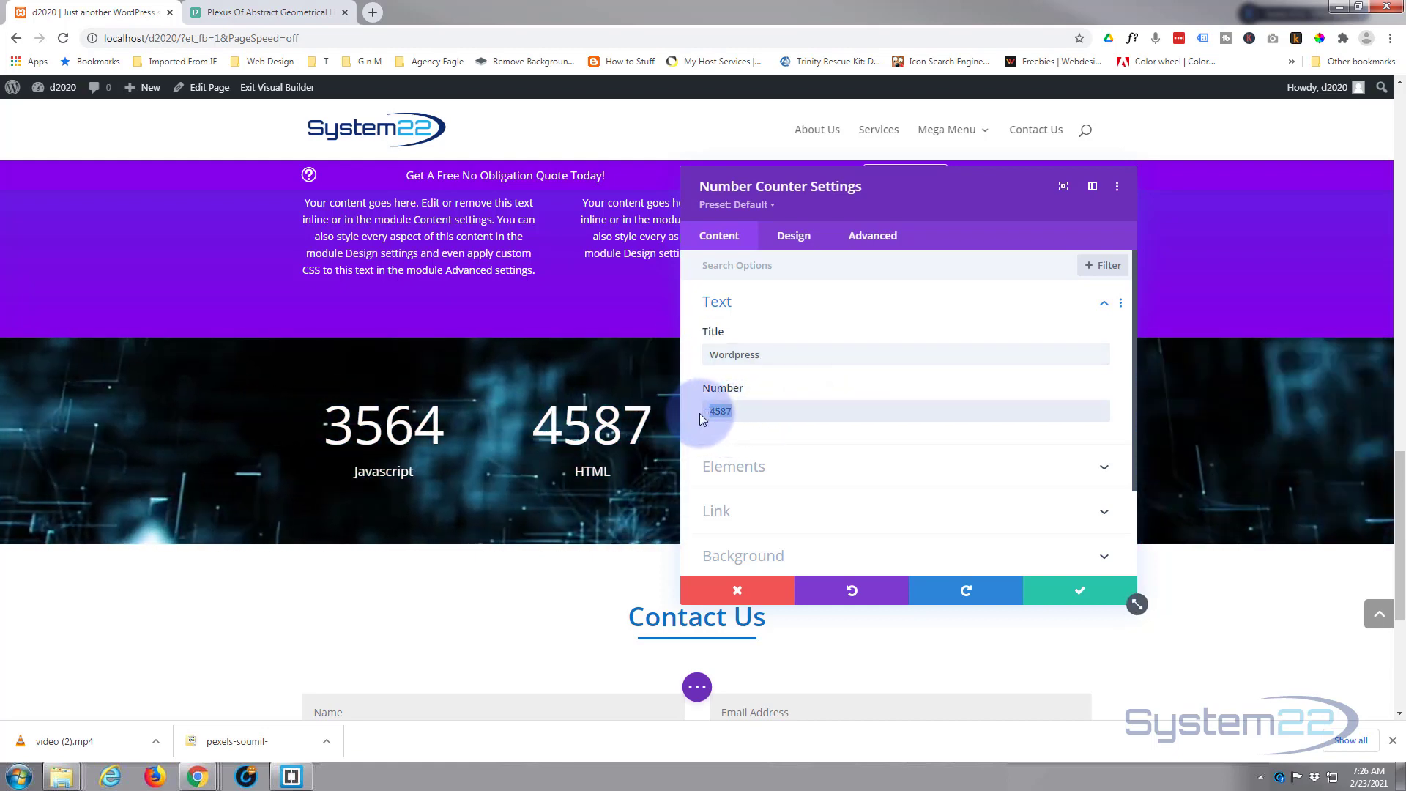
type("7546")
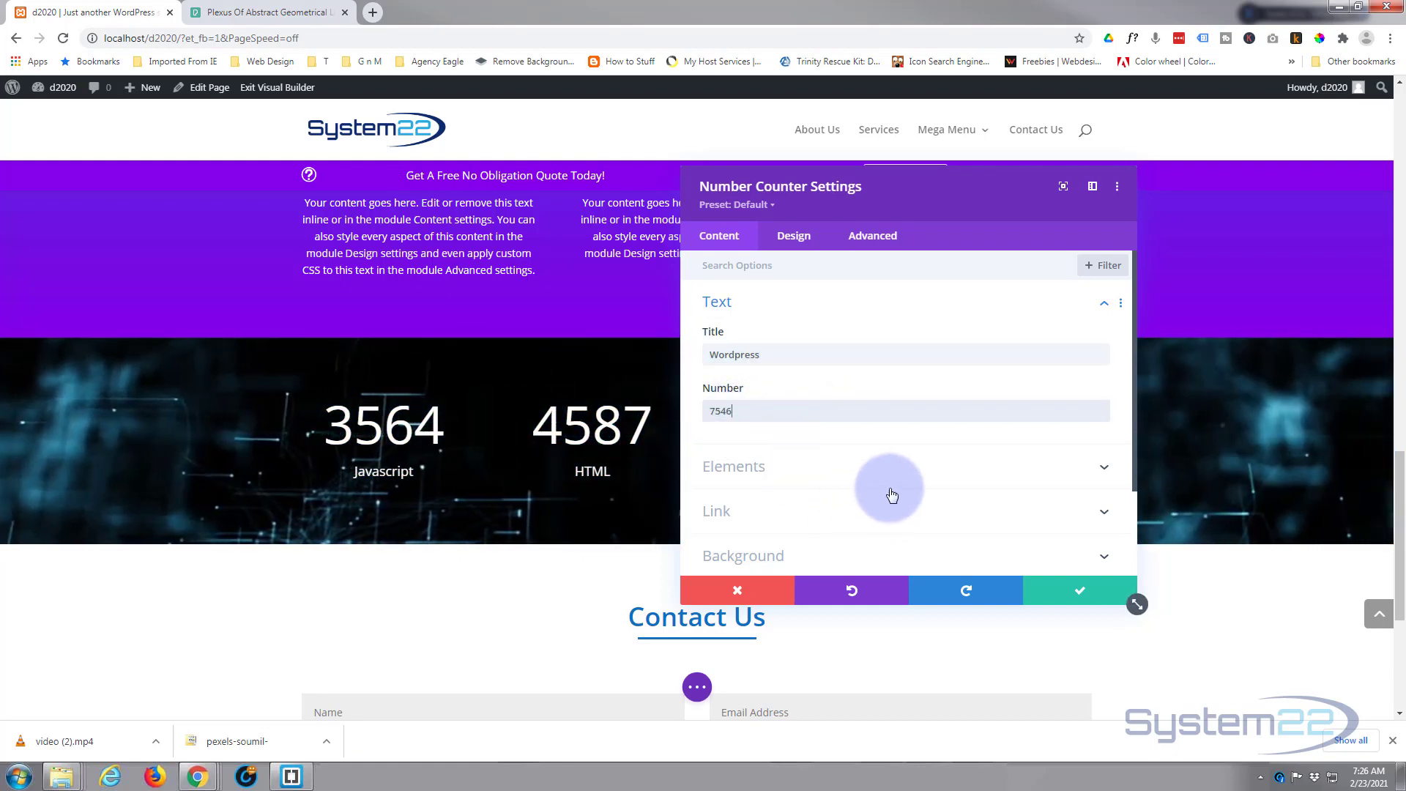
left_click(1069, 591)
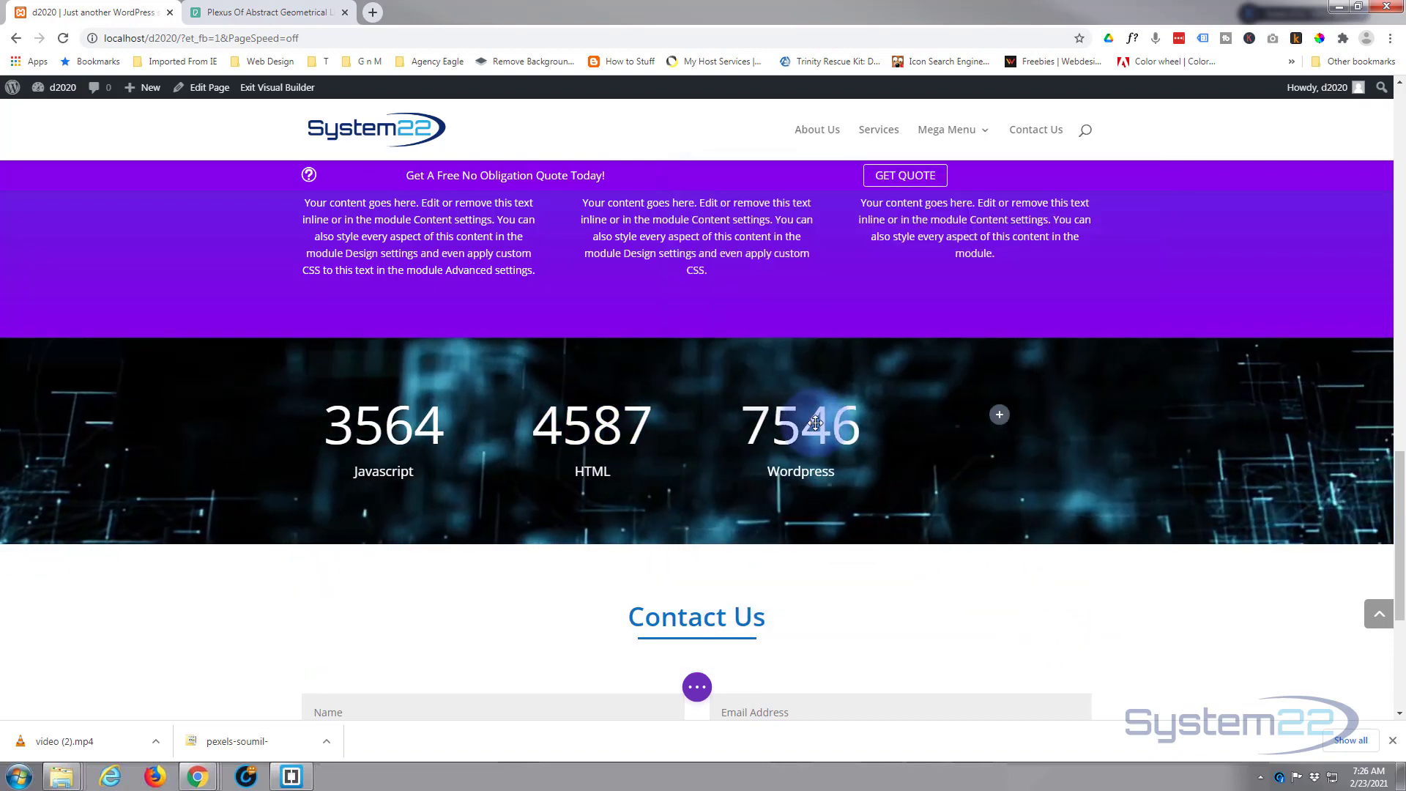
Step: Copy the Wordpress counter into the fourth column and retitle it Bootstrap, number 3785
left_click(795, 407)
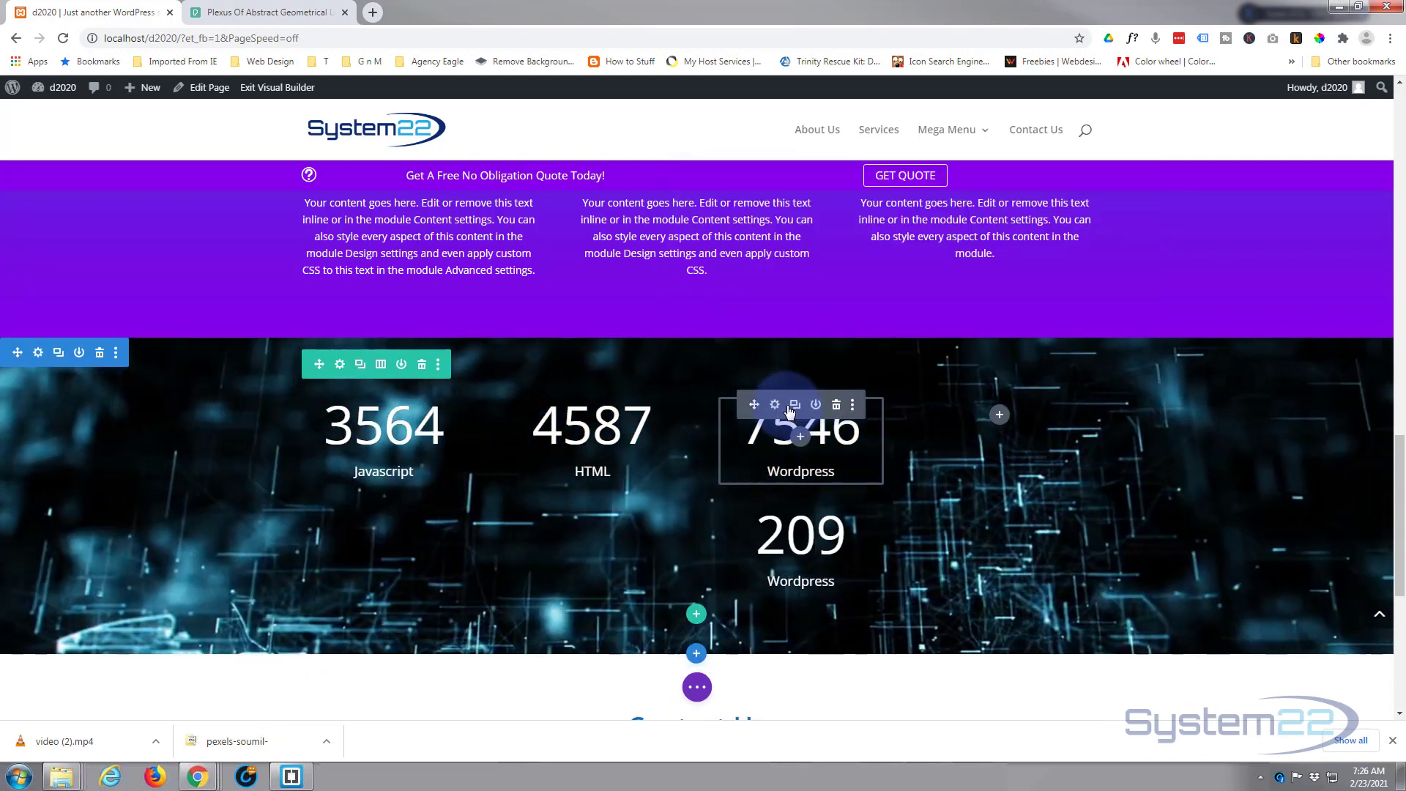
key("ctrl+z")
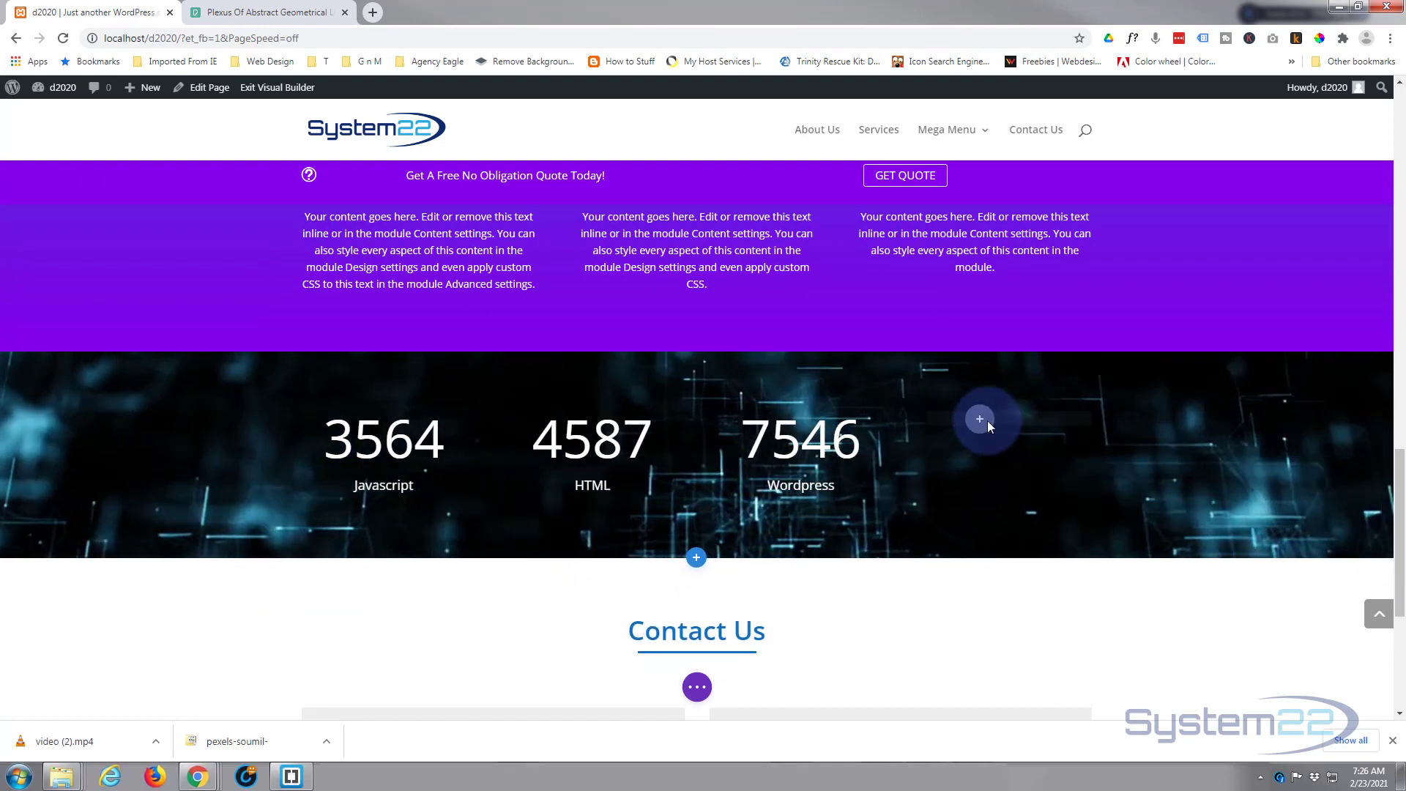
left_click_drag(998, 429, 997, 424)
left_click(983, 419)
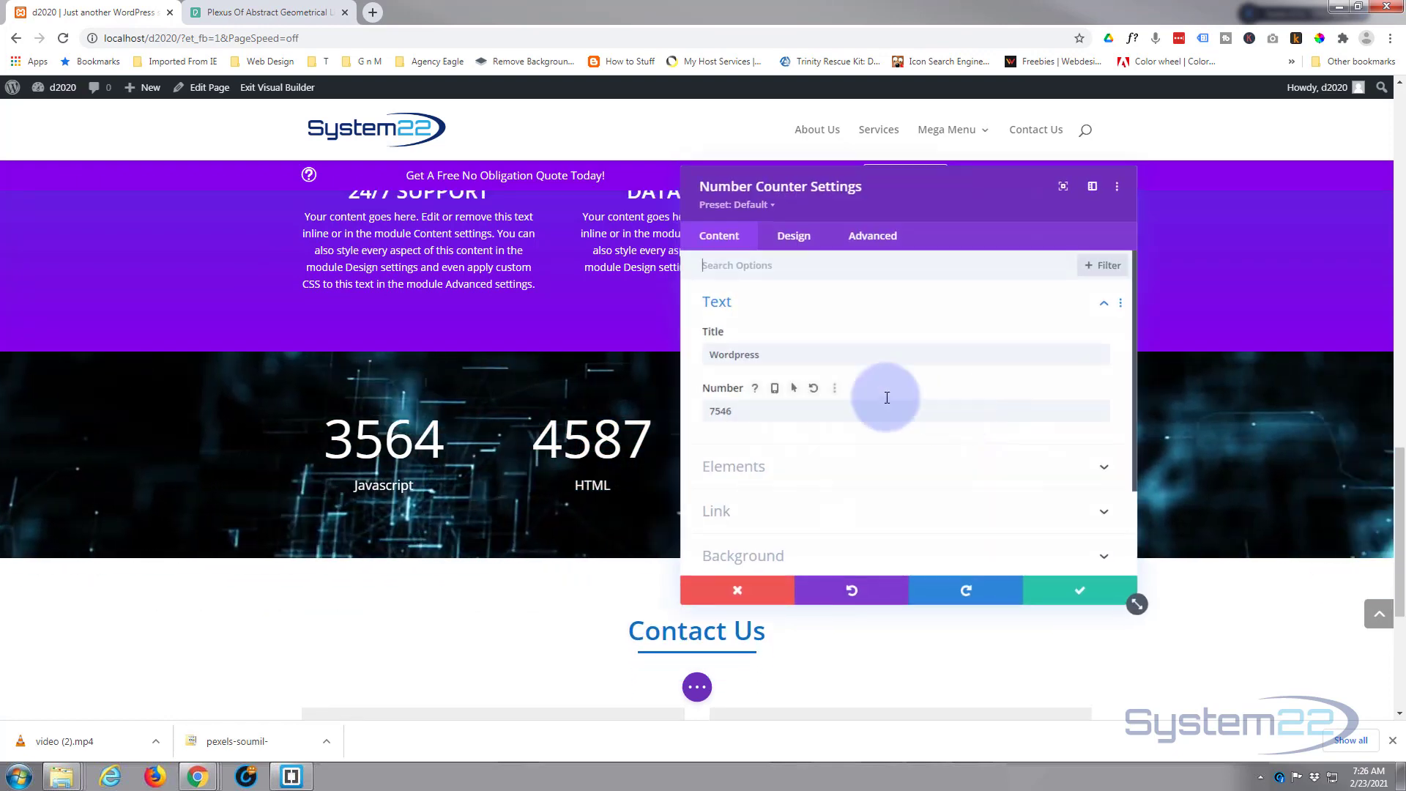
left_click_drag(762, 355, 679, 359)
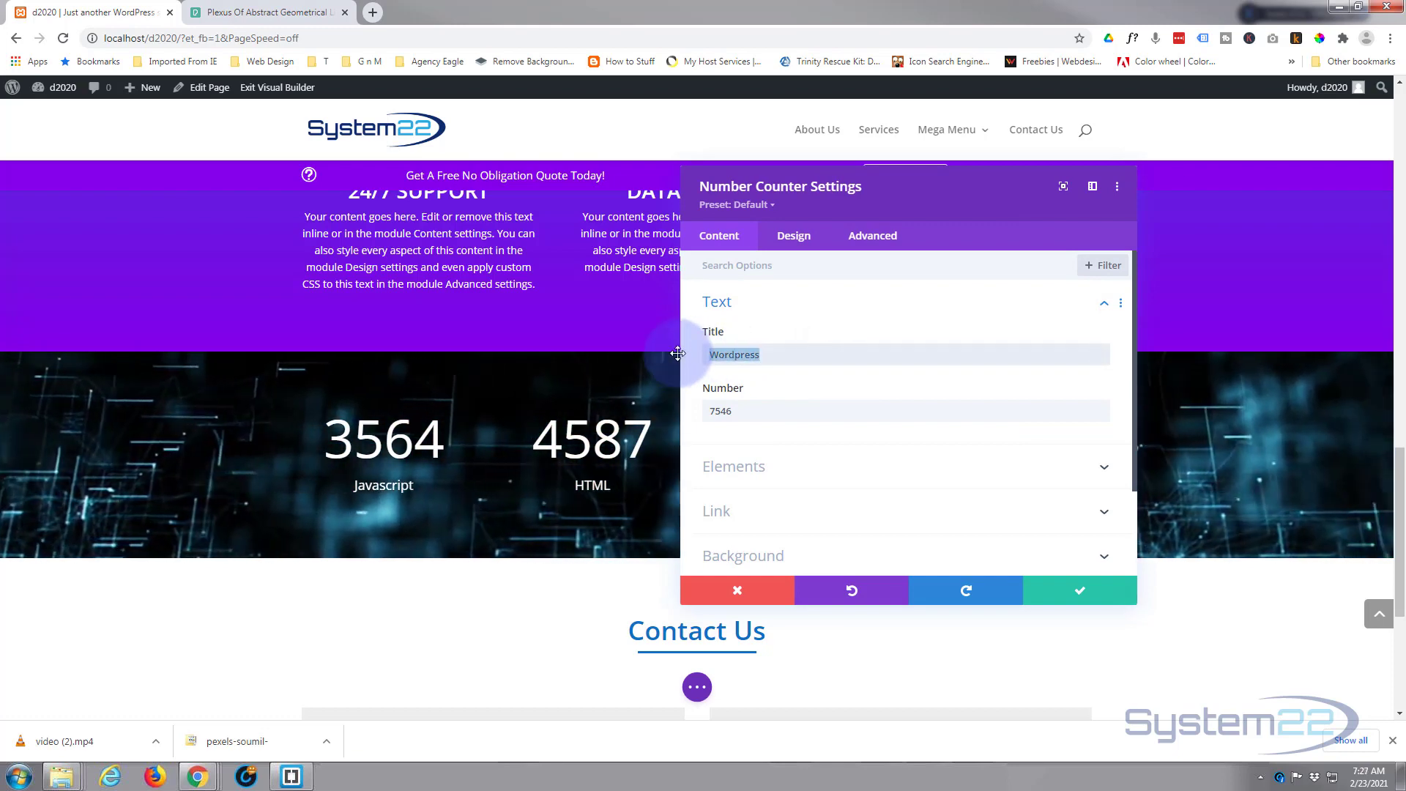
type("Bootst")
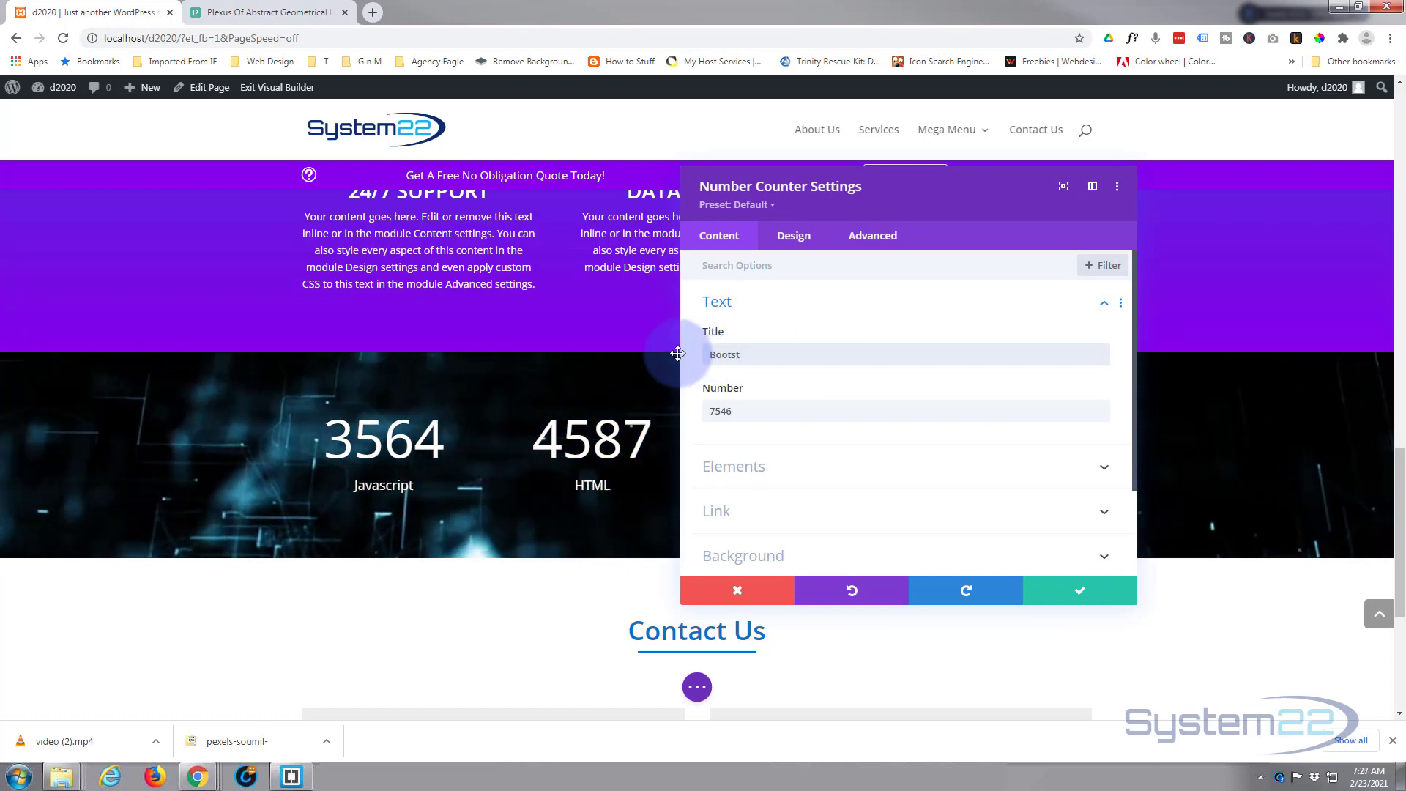
type("rap")
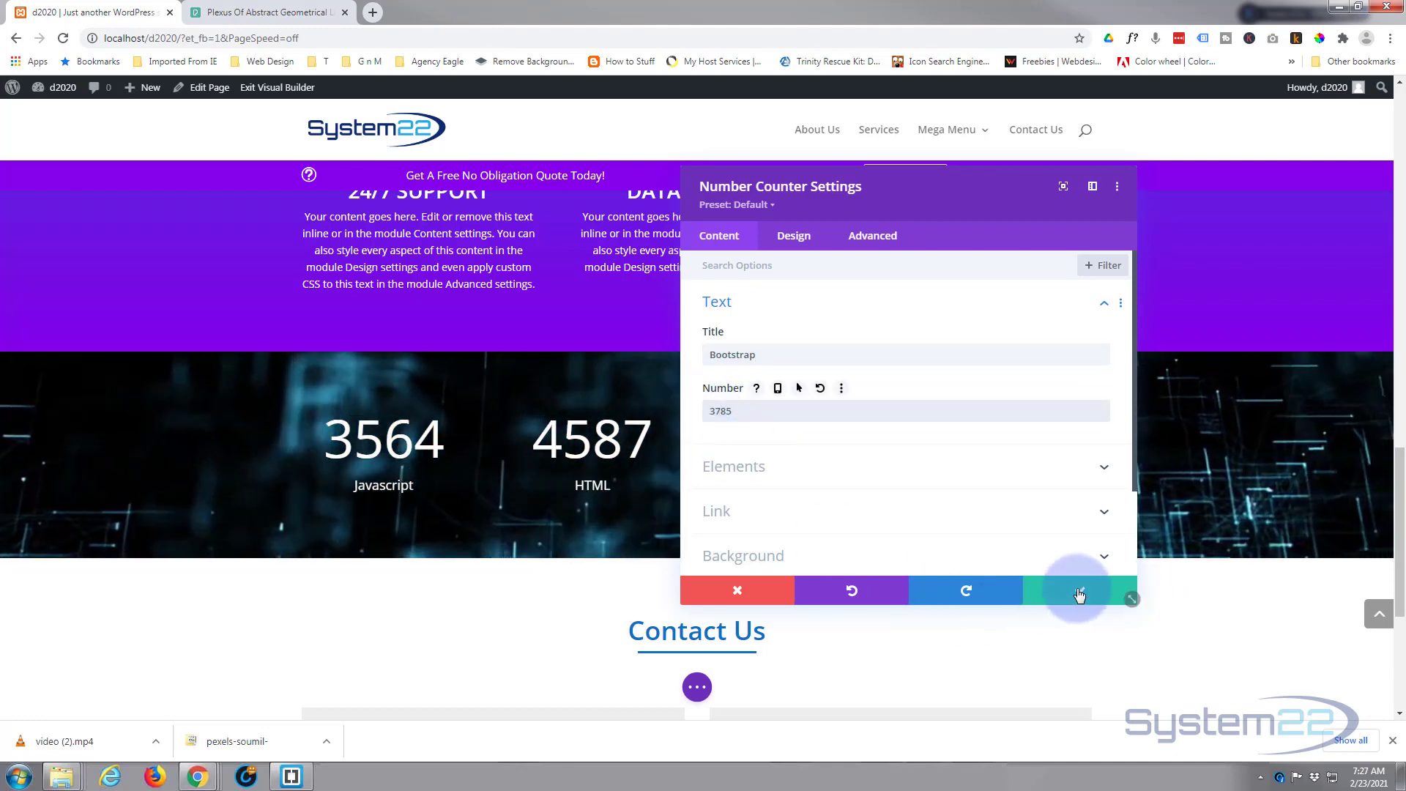
left_click(1084, 586)
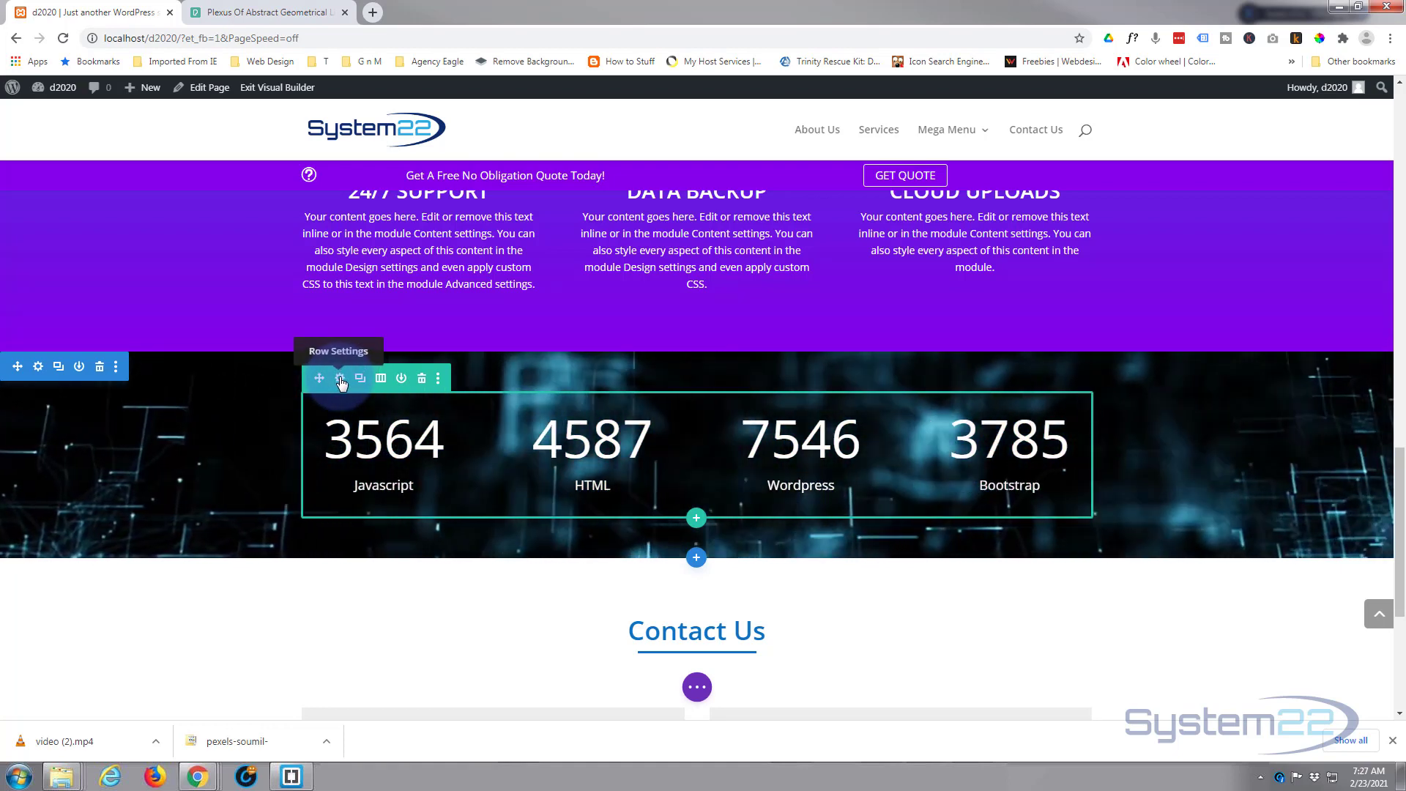
Step: Give the counters row 100% width and 100% max width, then save
left_click(340, 378)
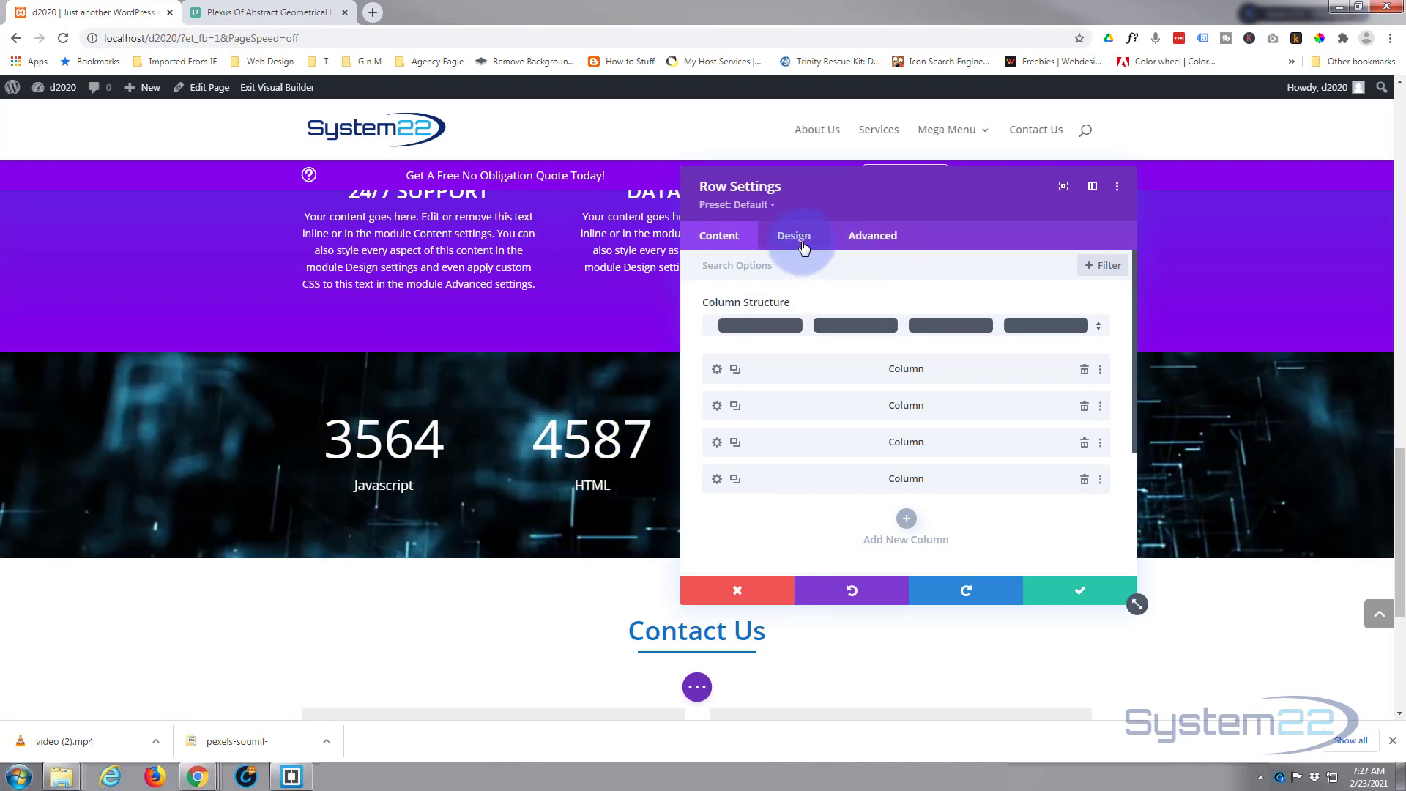
left_click(798, 238)
left_click(837, 316)
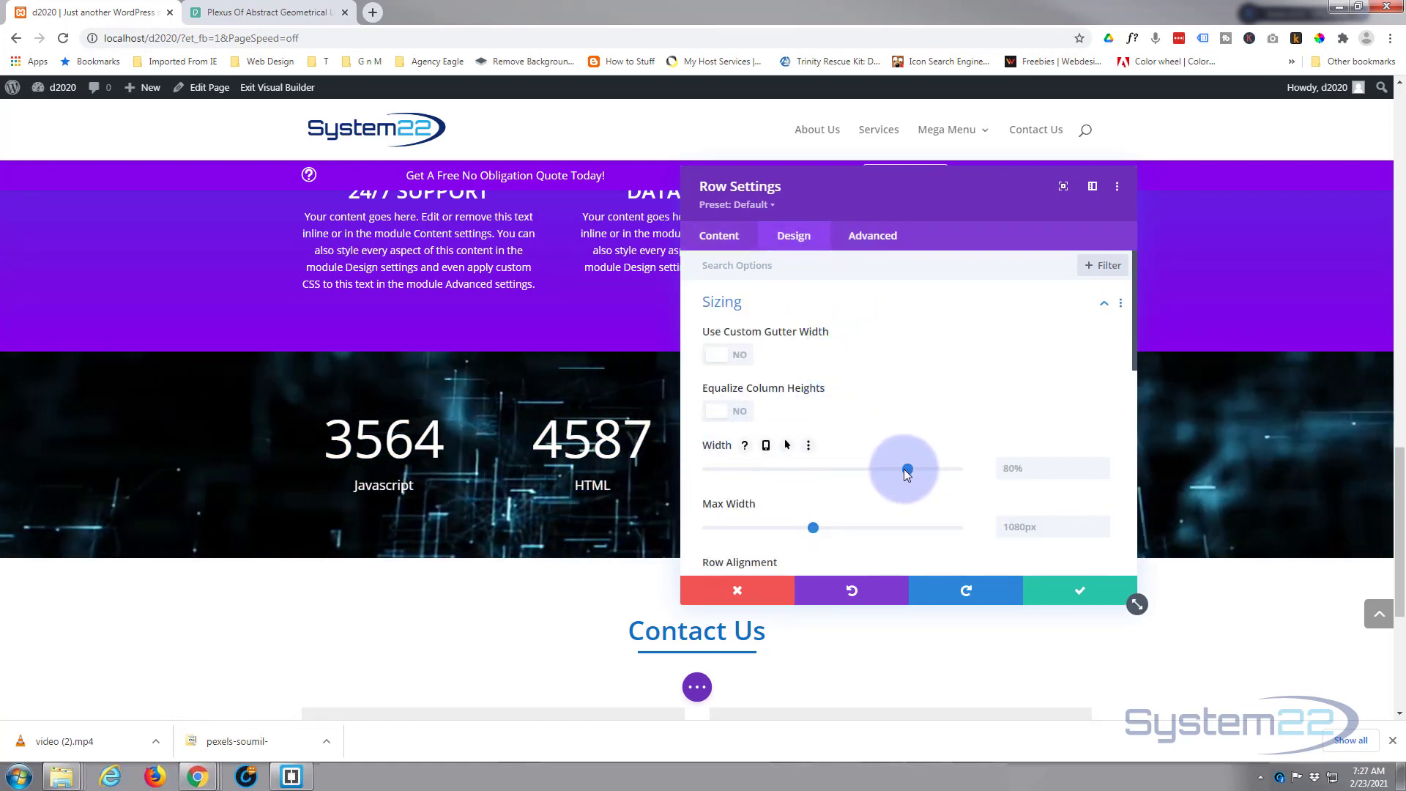
left_click_drag(909, 469, 990, 469)
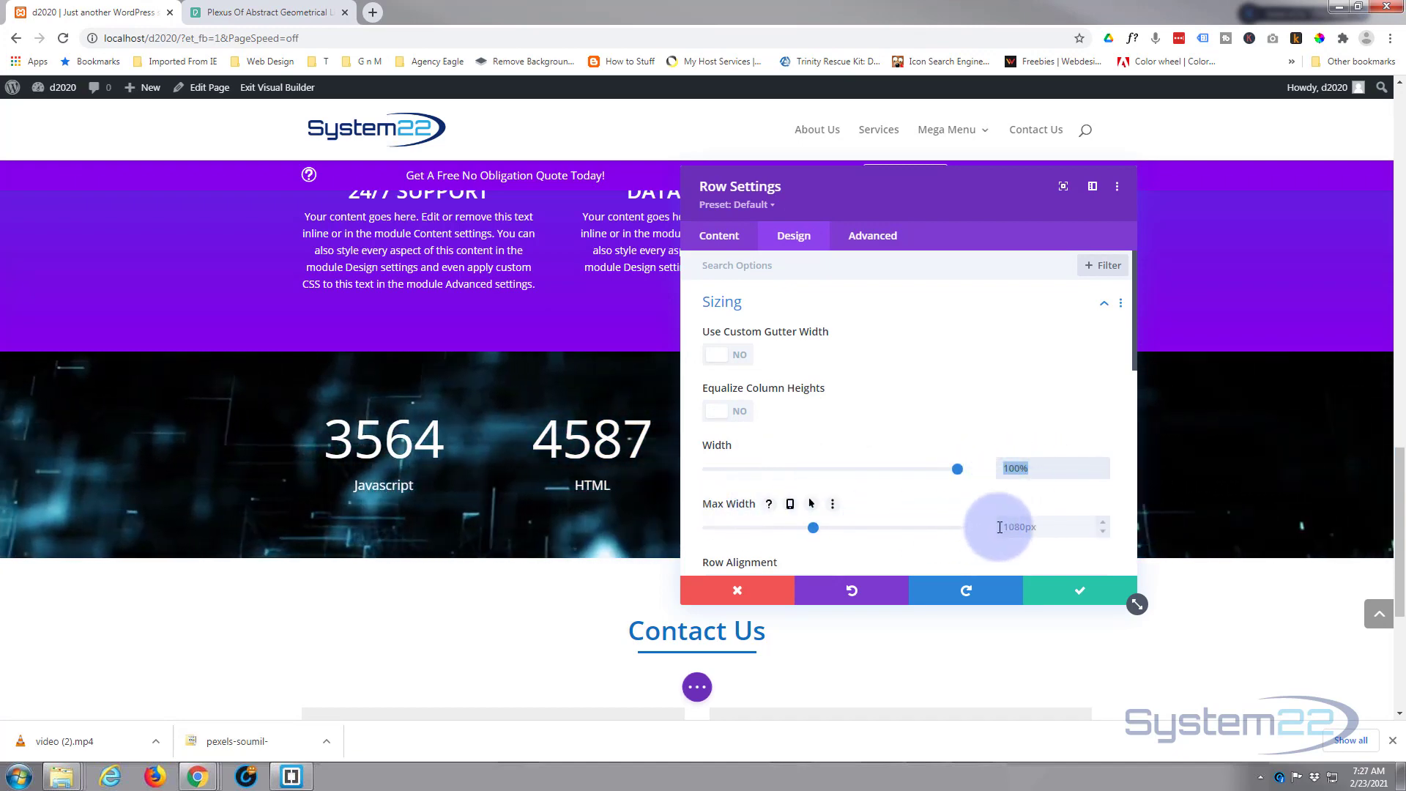
type("100%")
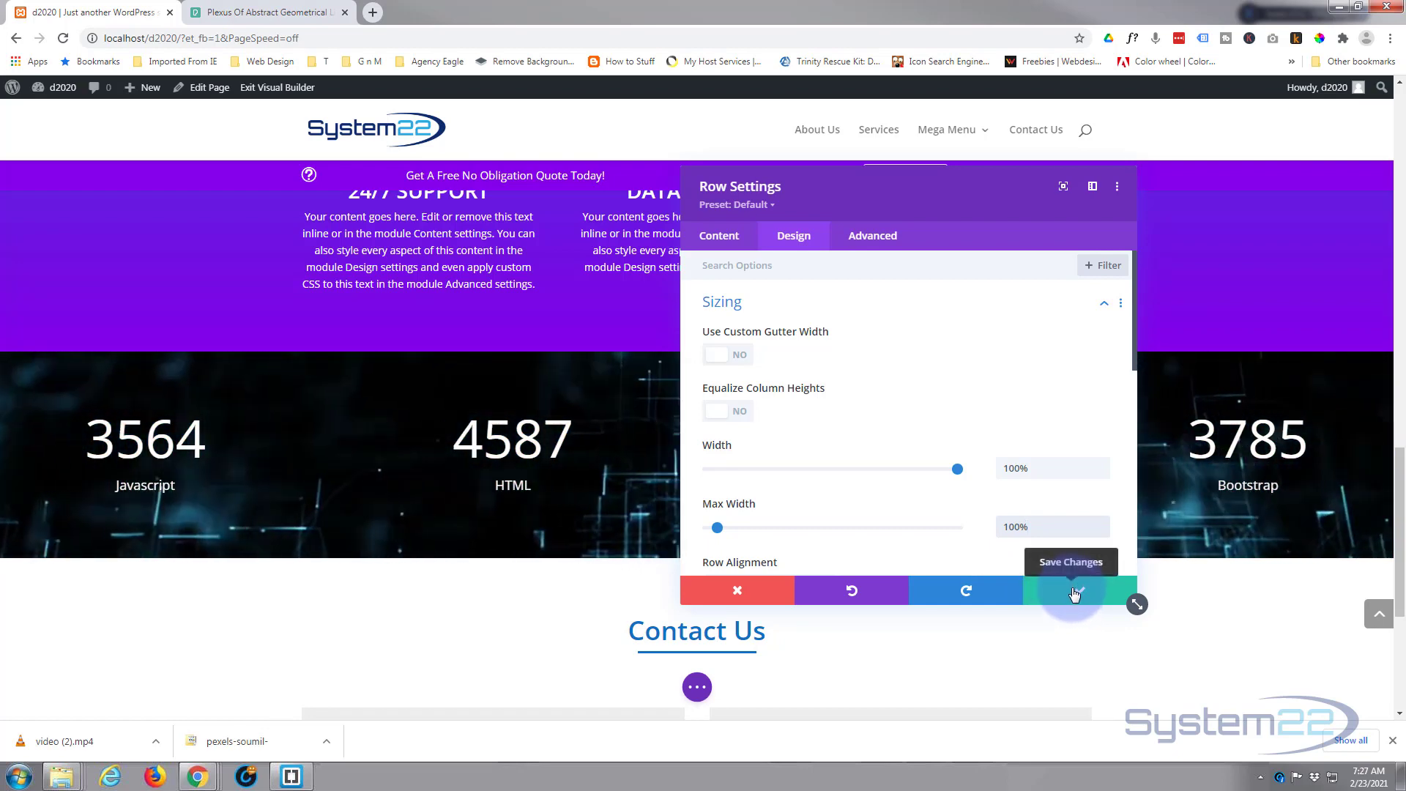
left_click(1074, 593)
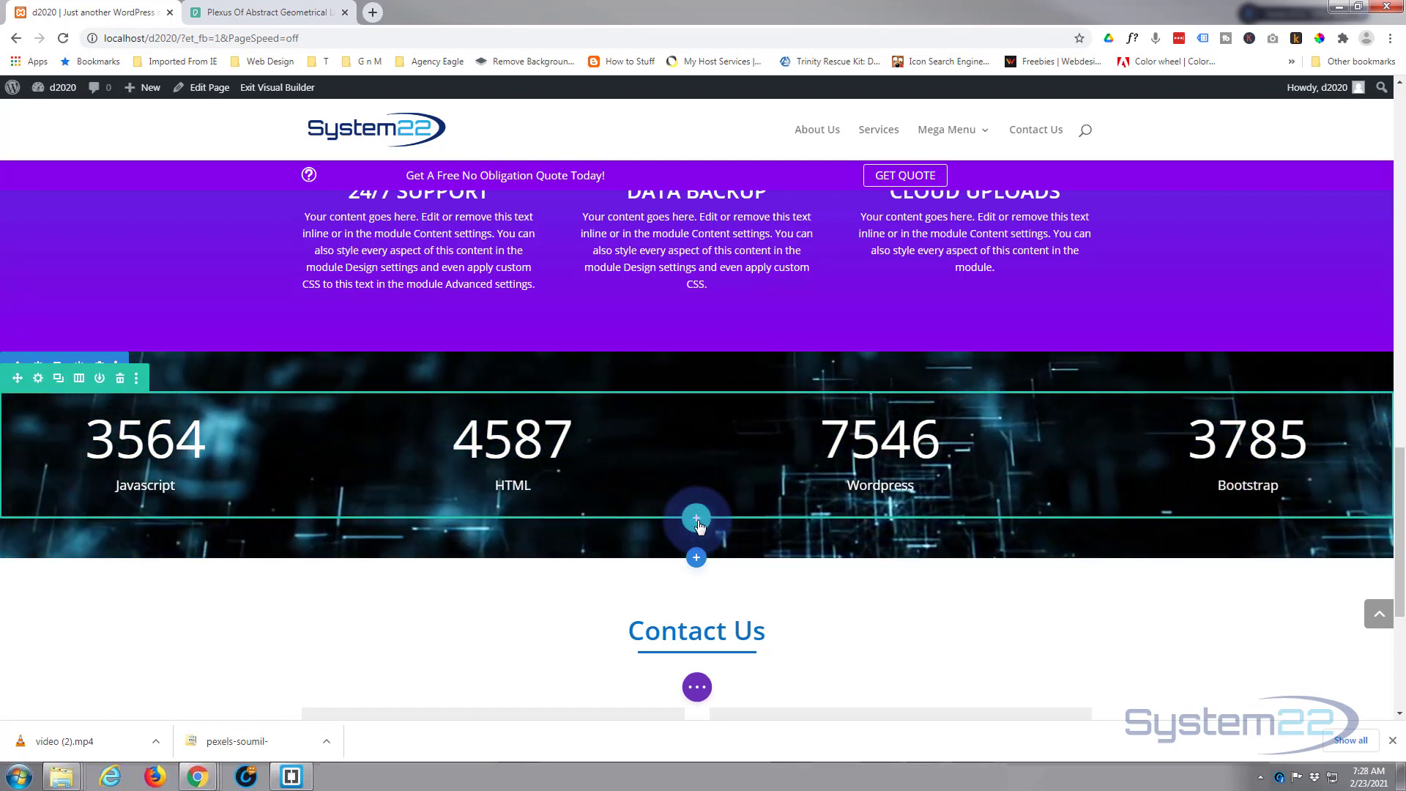
Step: Insert the saved White Title row from the library and move it above the counters
left_click(696, 518)
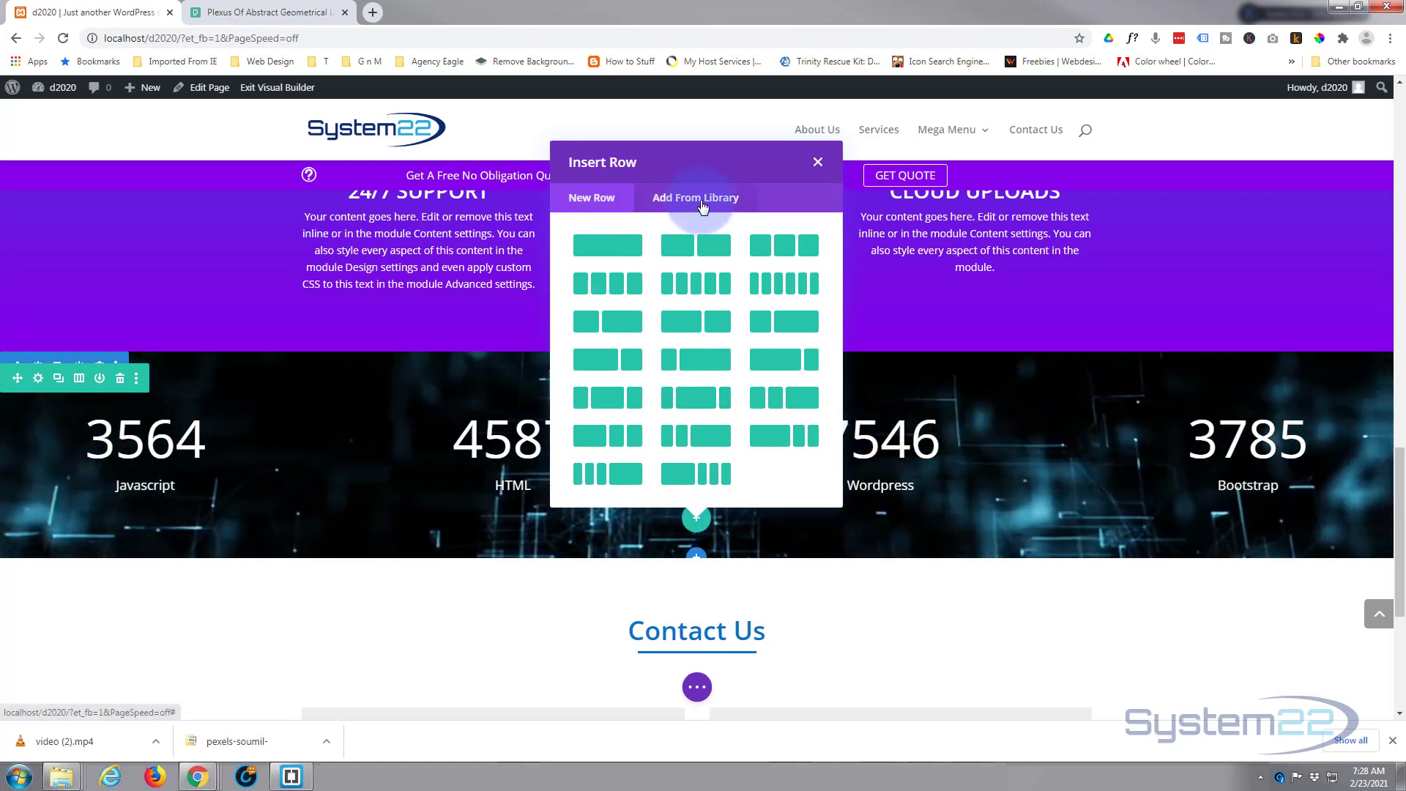
left_click(700, 204)
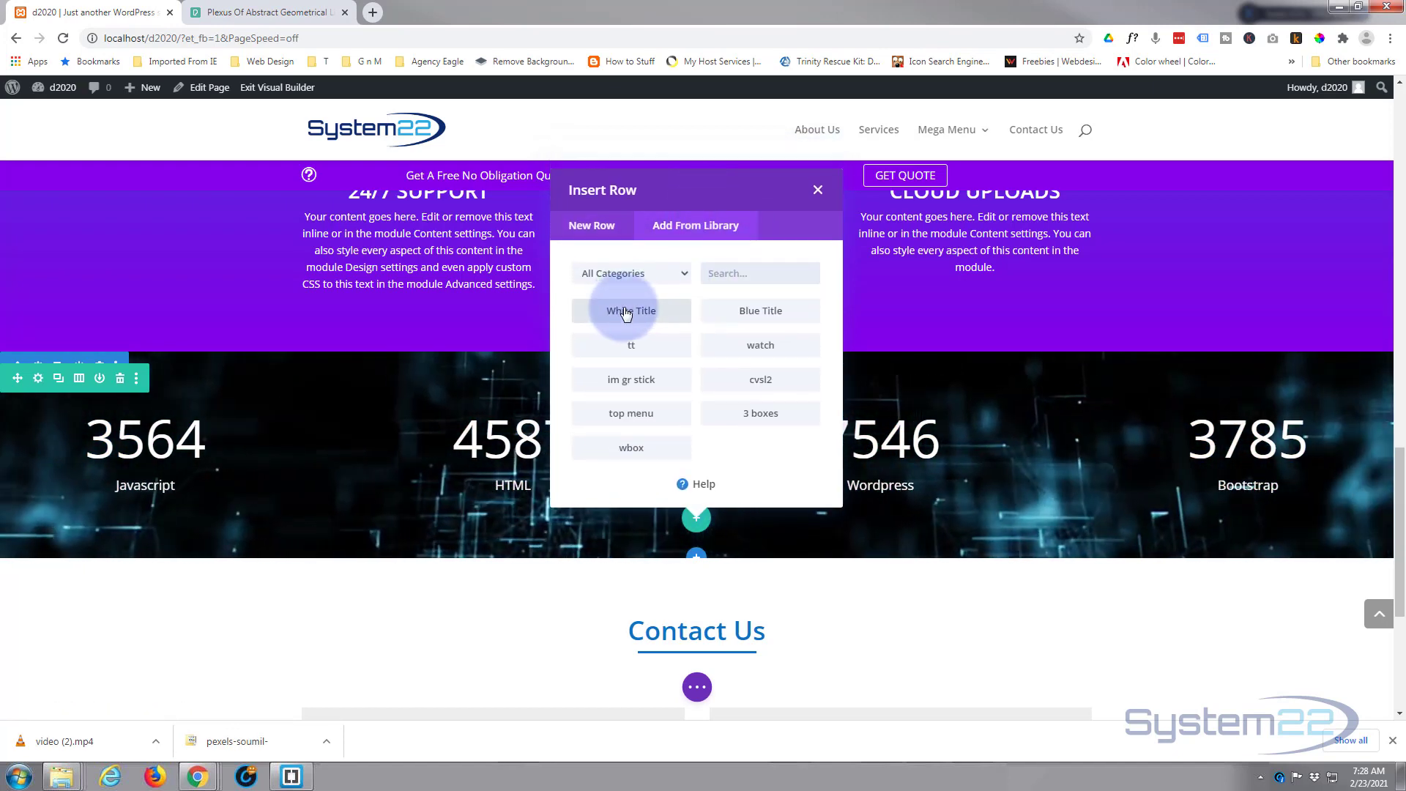
left_click(626, 310)
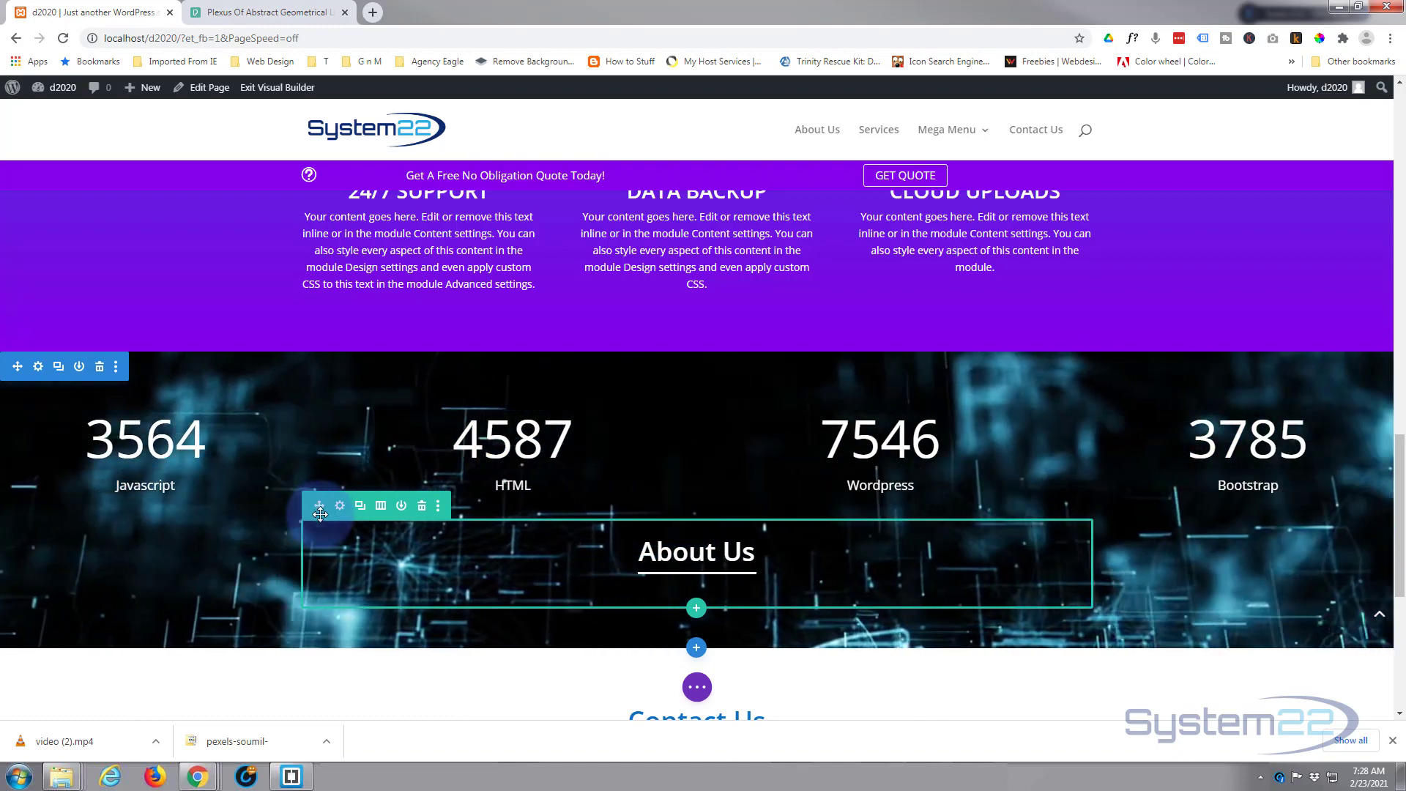
left_click_drag(318, 507, 315, 582)
left_click_drag(409, 455, 258, 503)
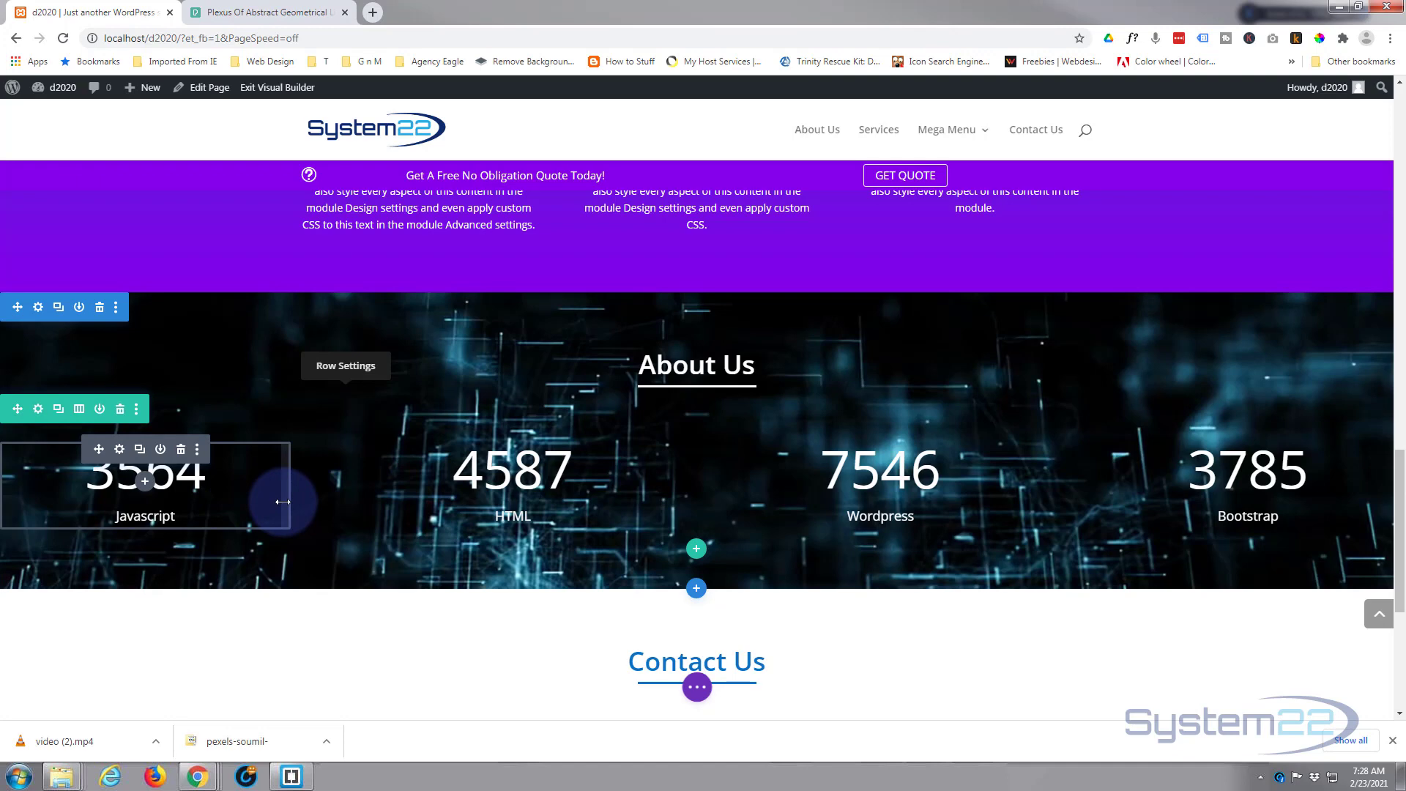
Step: Increase the dark section's bottom padding to 100px and save the section
left_click_drag(286, 505, 80, 322)
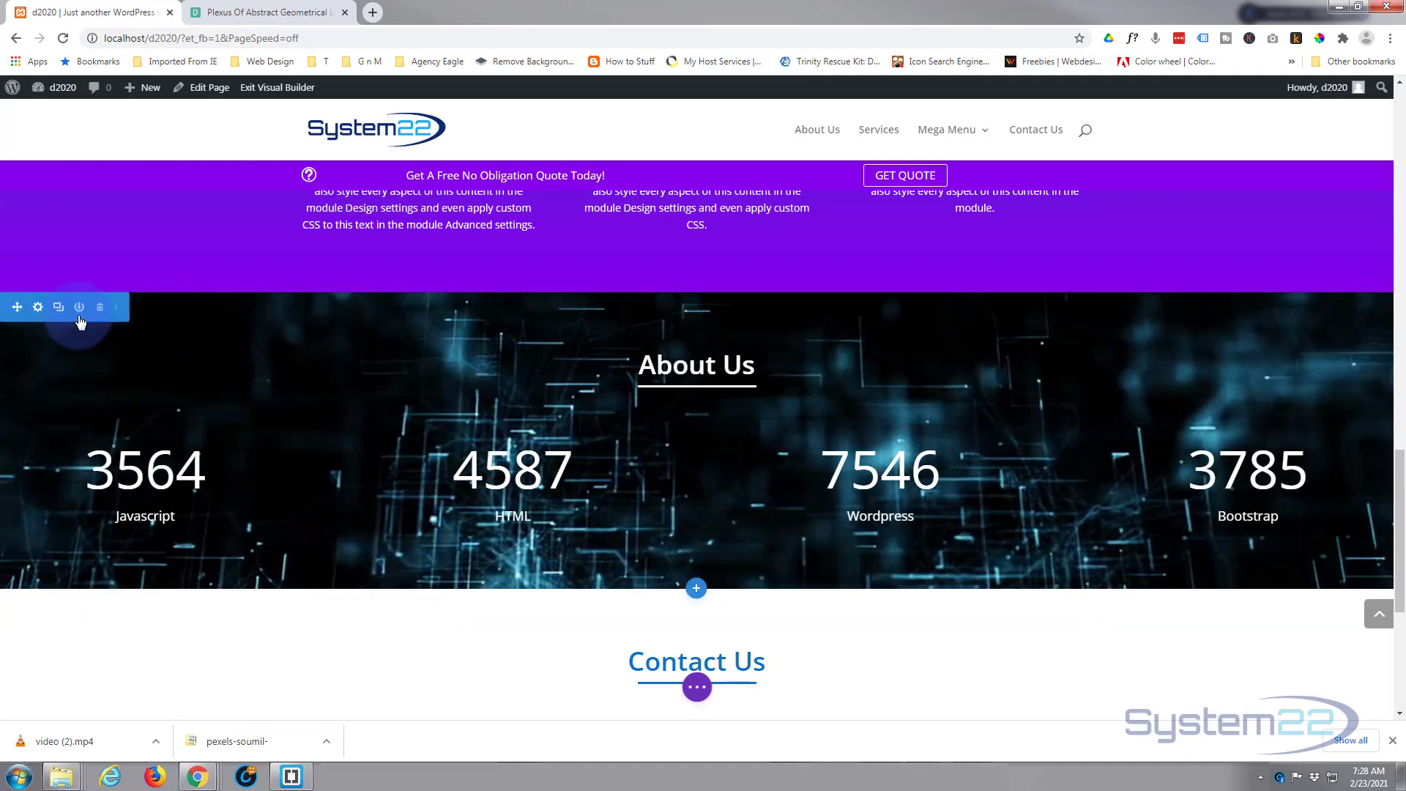
left_click(38, 309)
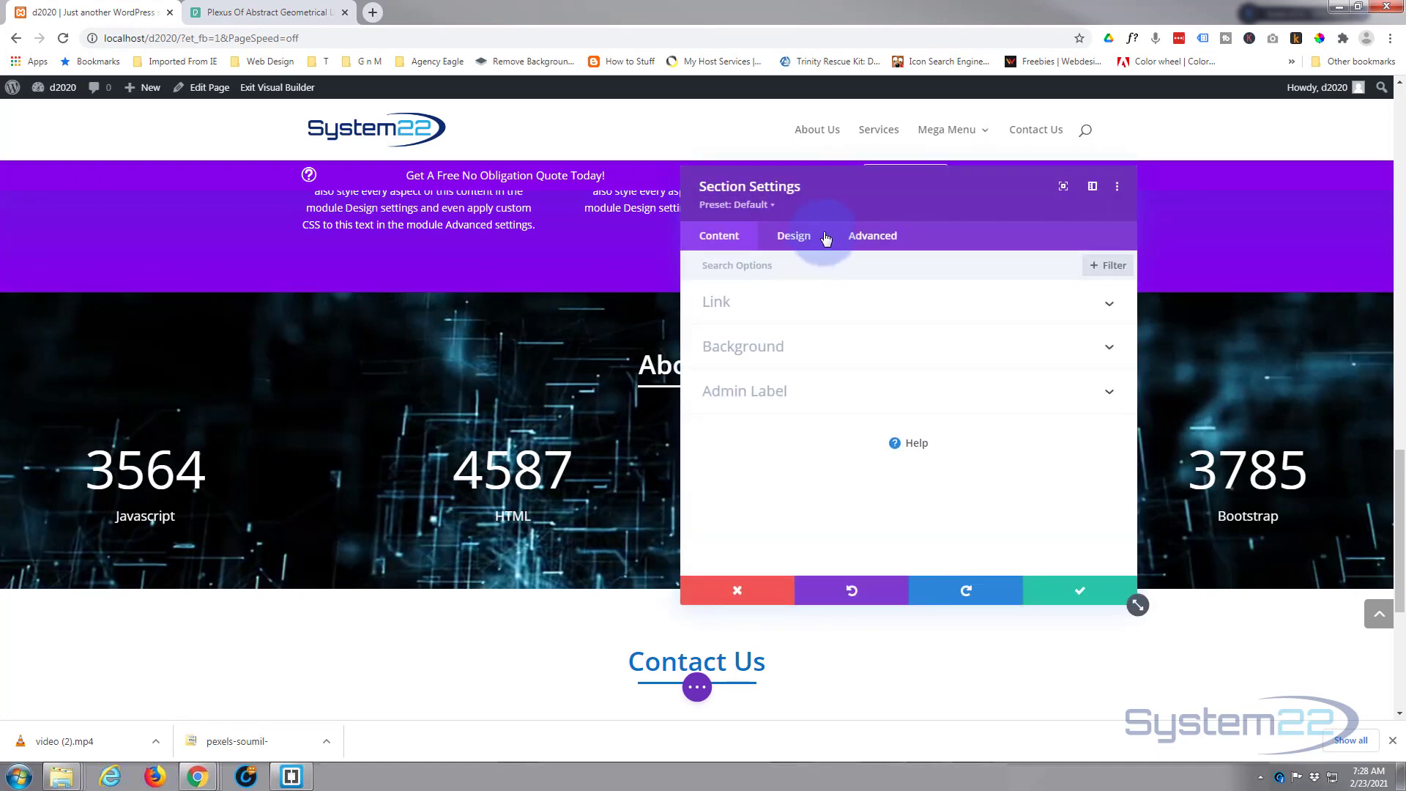
left_click(797, 238)
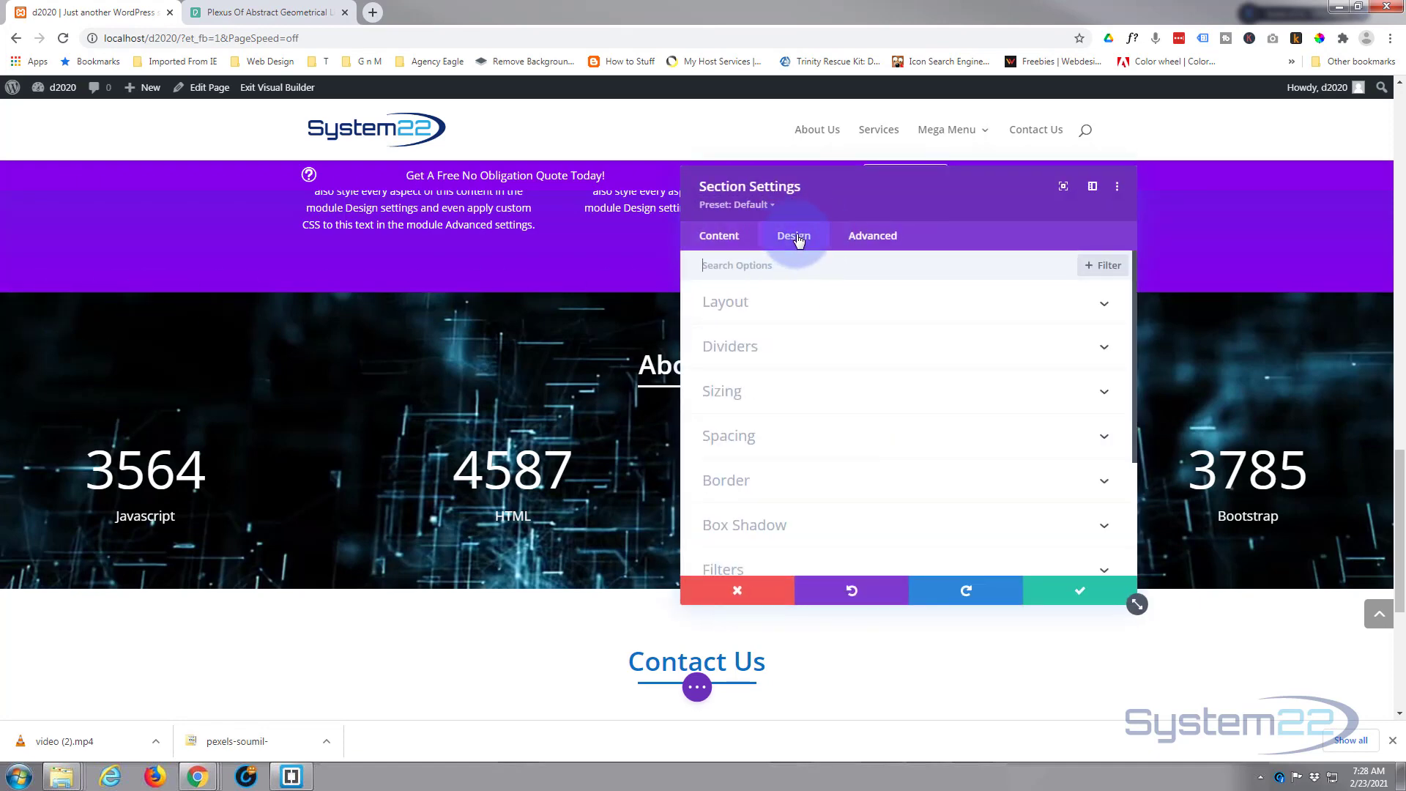
left_click(859, 435)
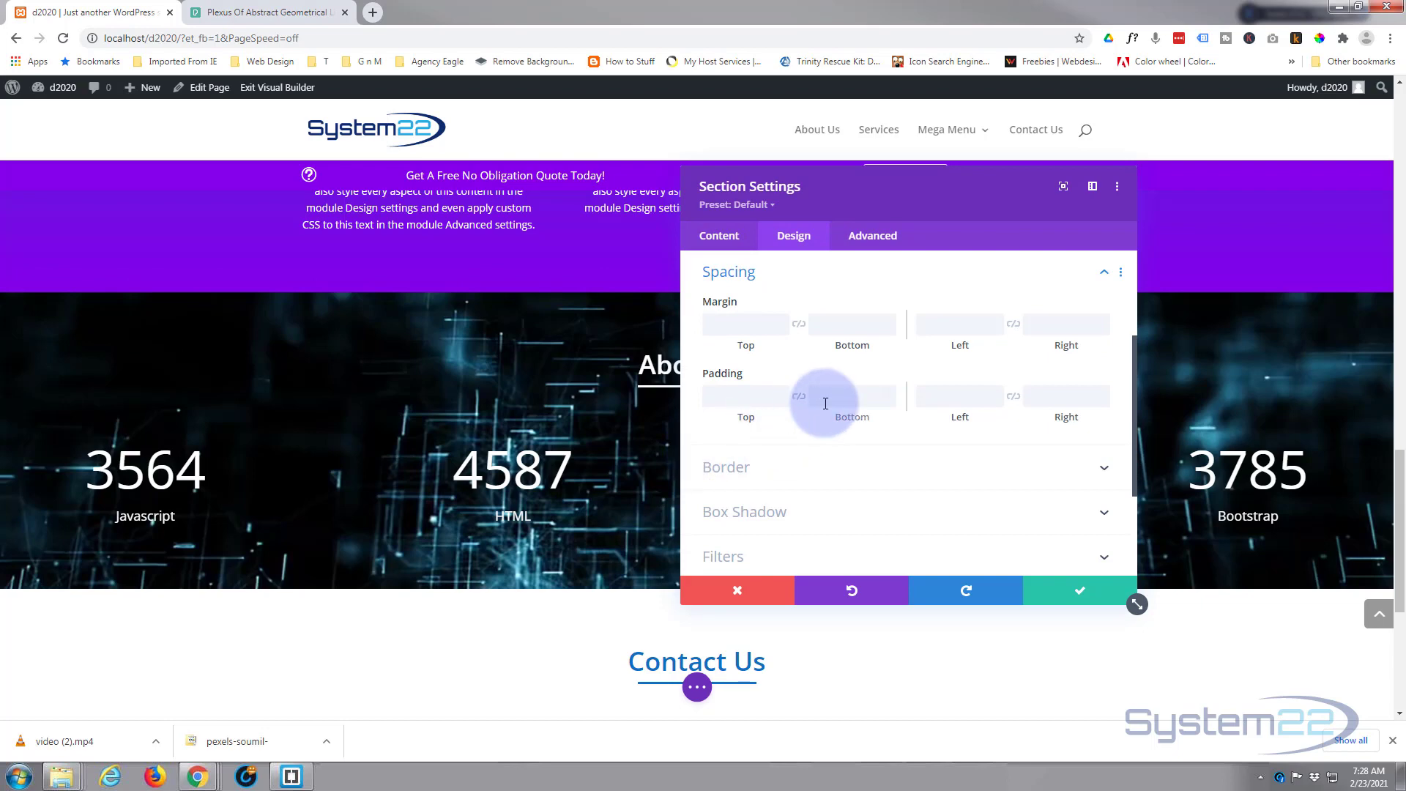
left_click(1081, 592)
scroll(991, 675, "up", 3)
scroll(992, 672, "down", 4)
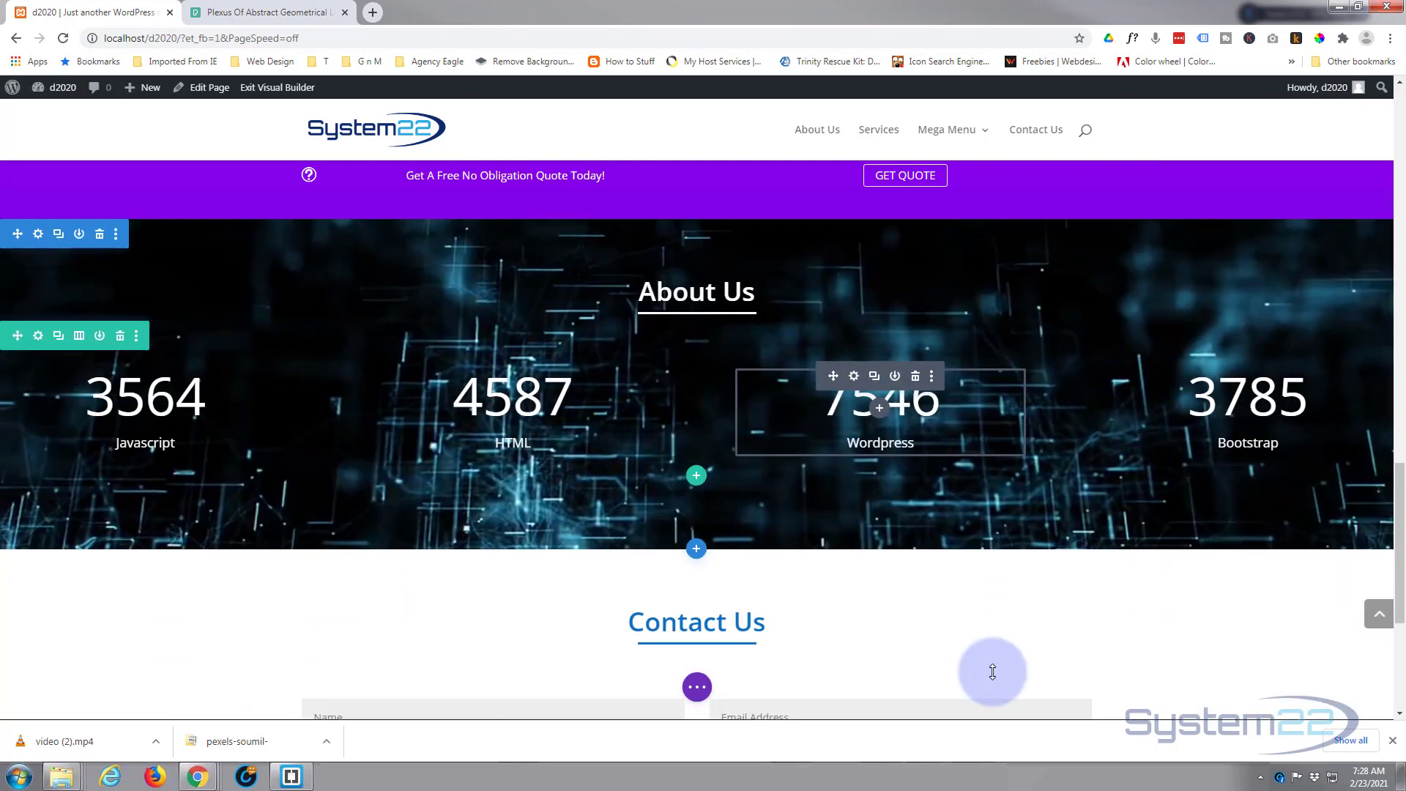
Step: Change the About Us heading text to Projects and save the text module
scroll(989, 673, "up", 1)
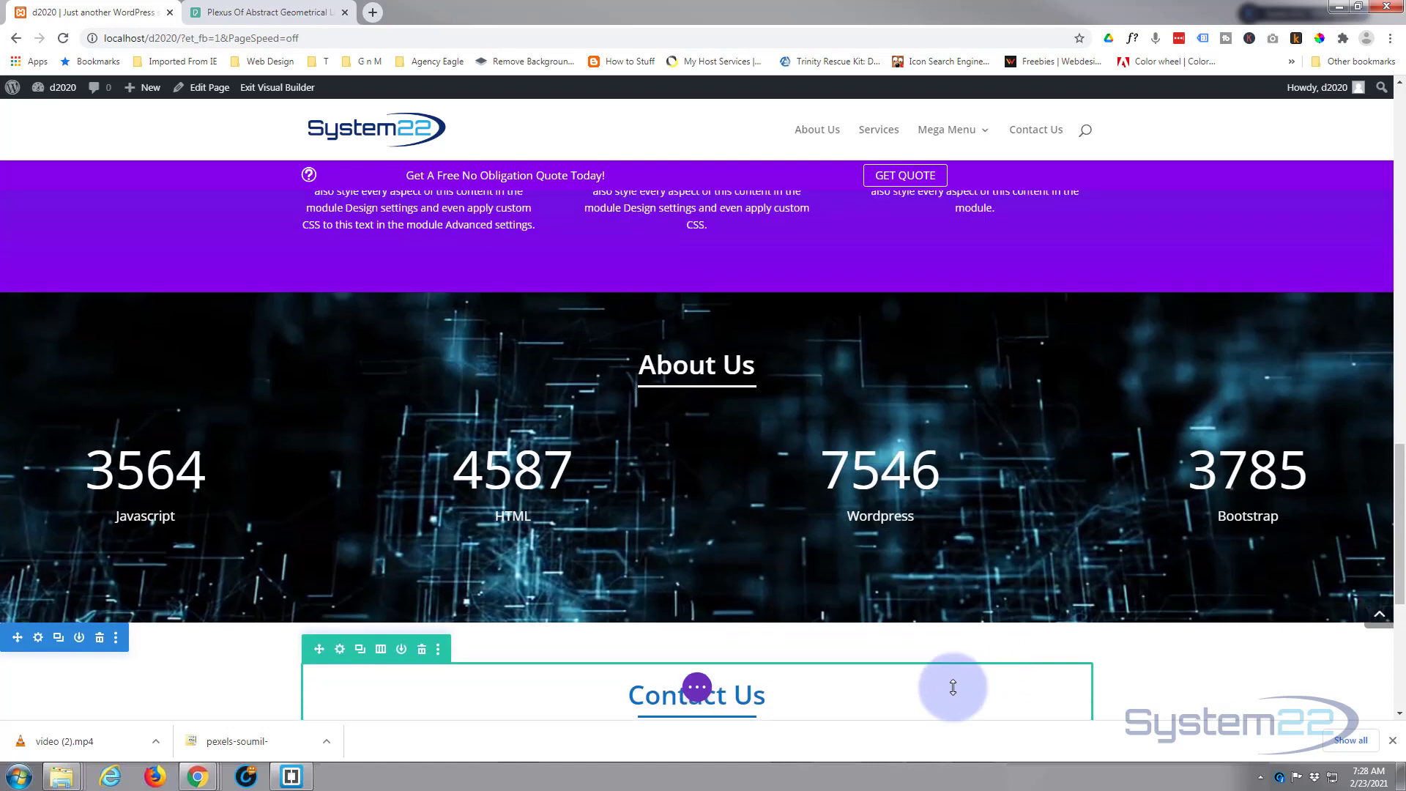
left_click(699, 690)
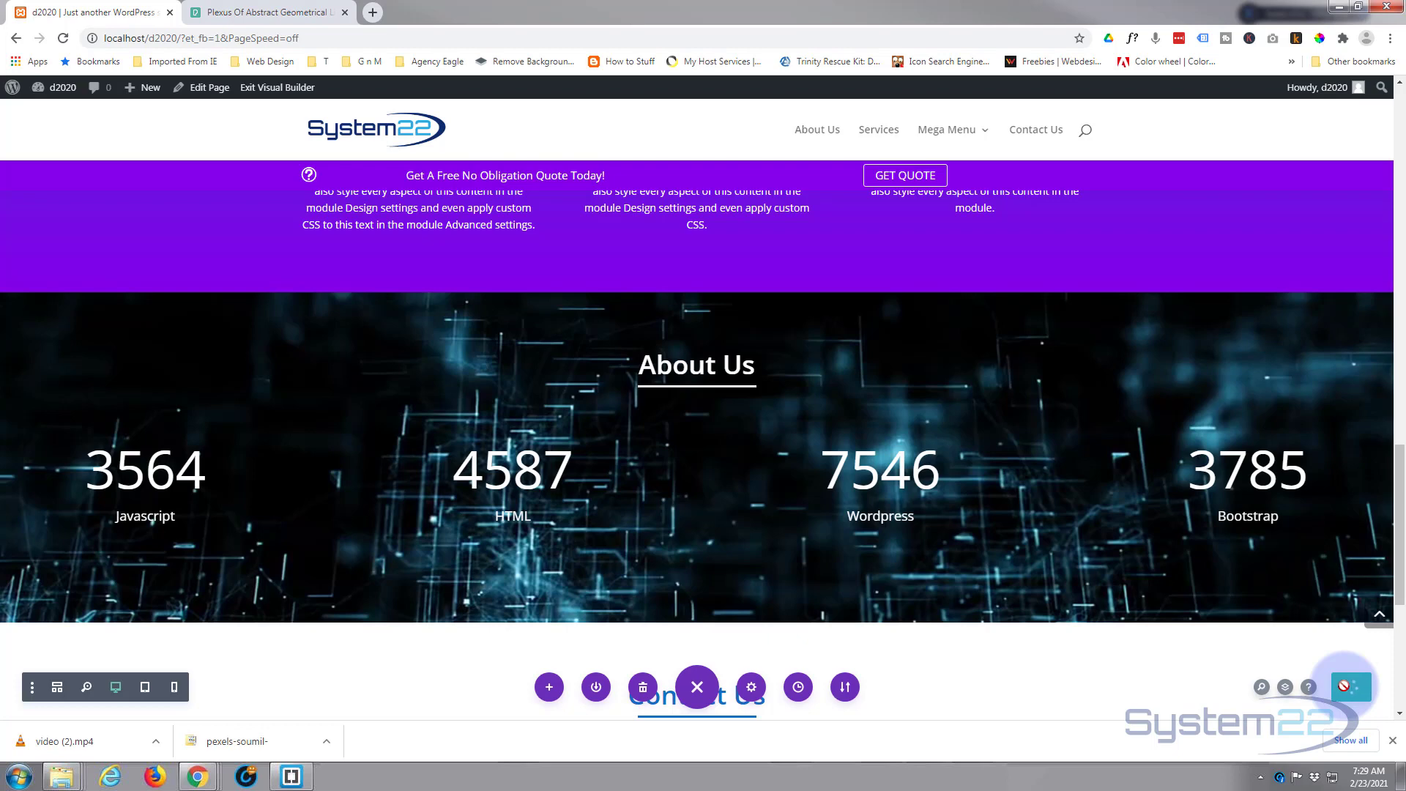
mouse_move(689, 367)
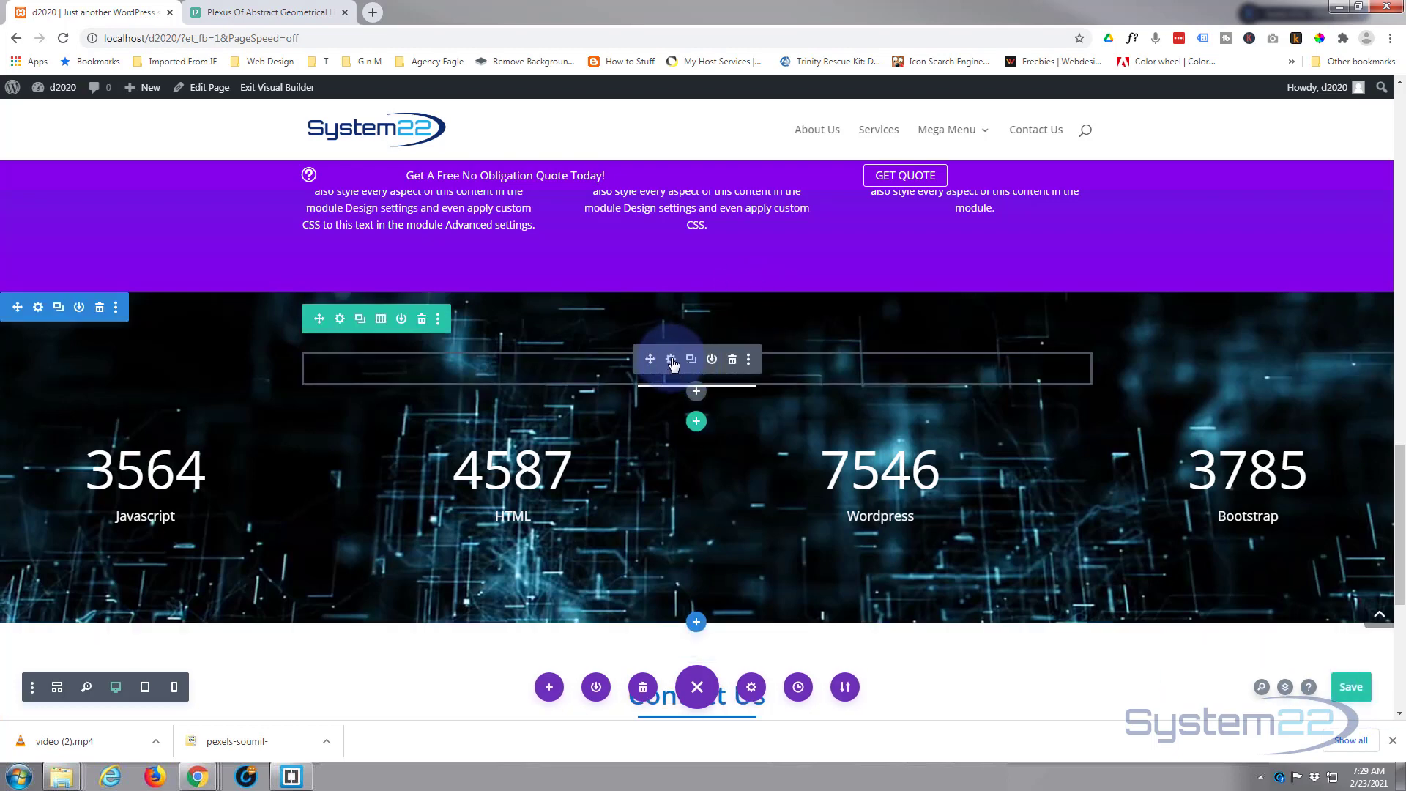
left_click(671, 360)
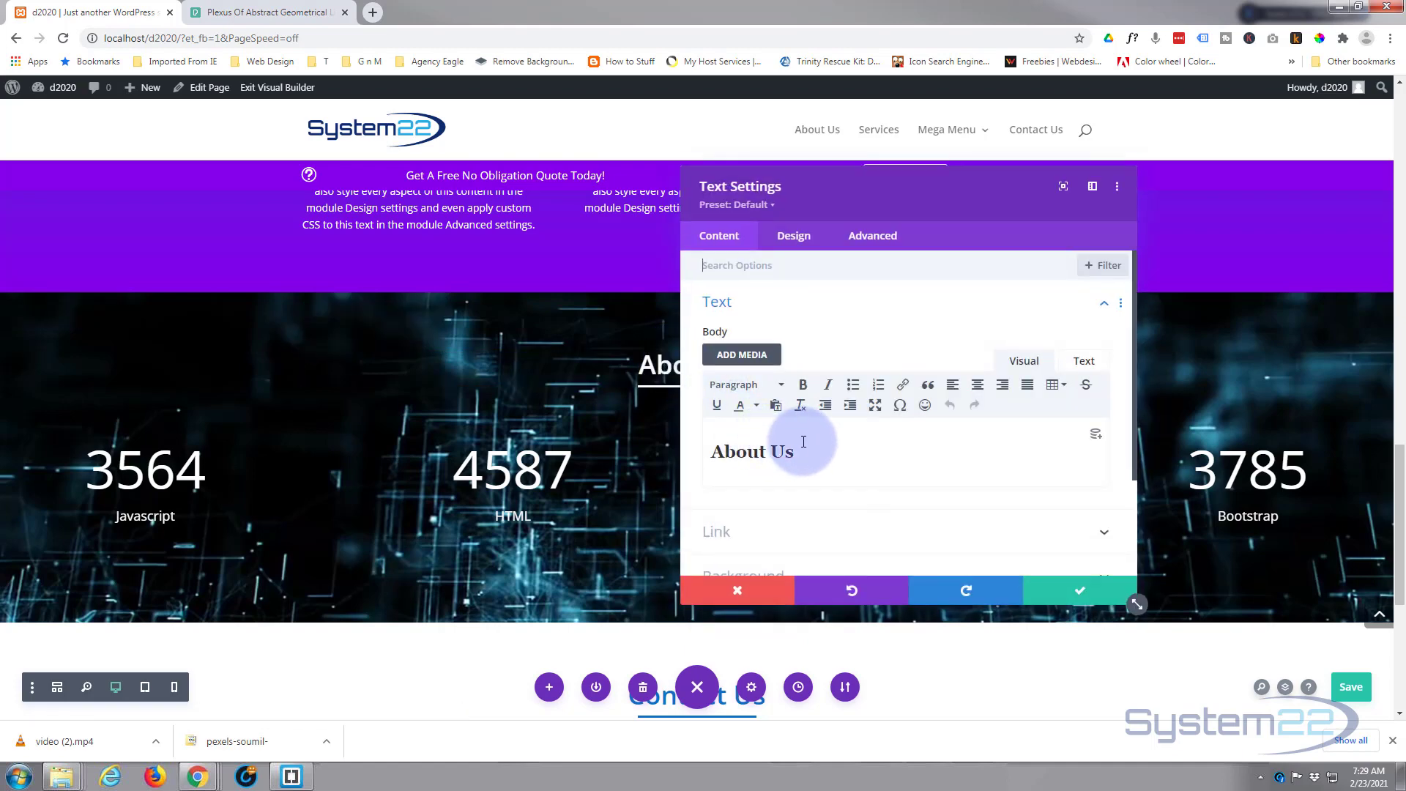
left_click_drag(795, 450, 705, 451)
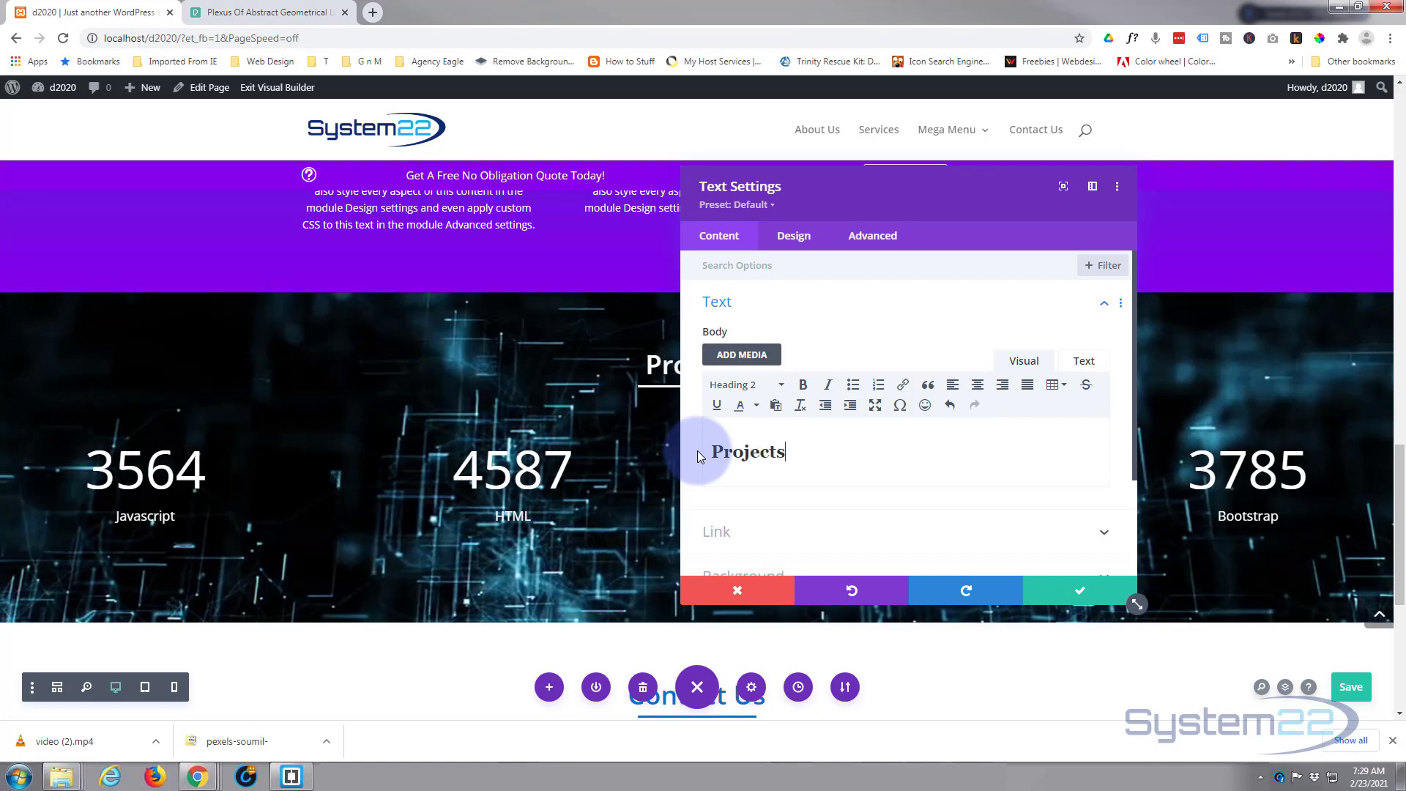
left_click_drag(975, 200, 1083, 208)
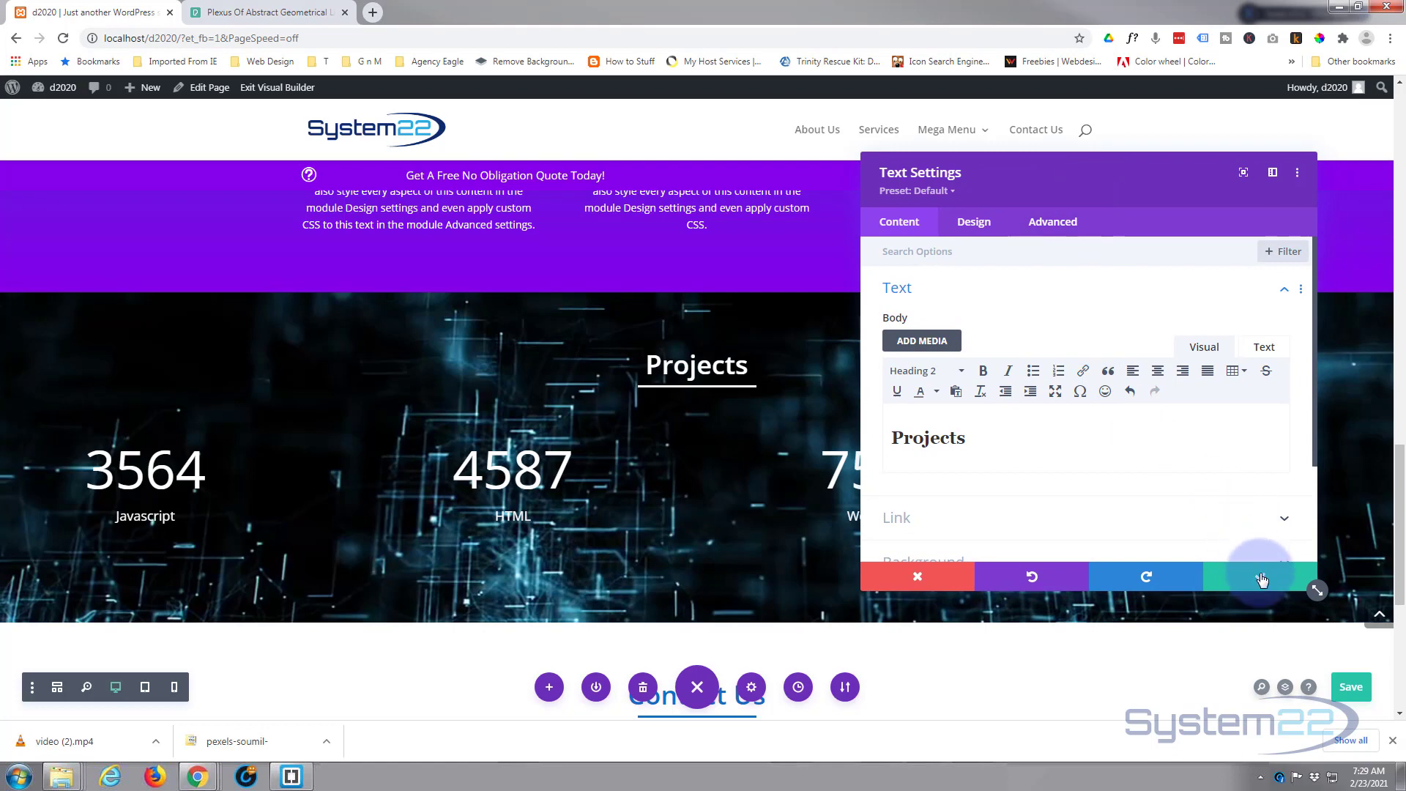
left_click(1234, 565)
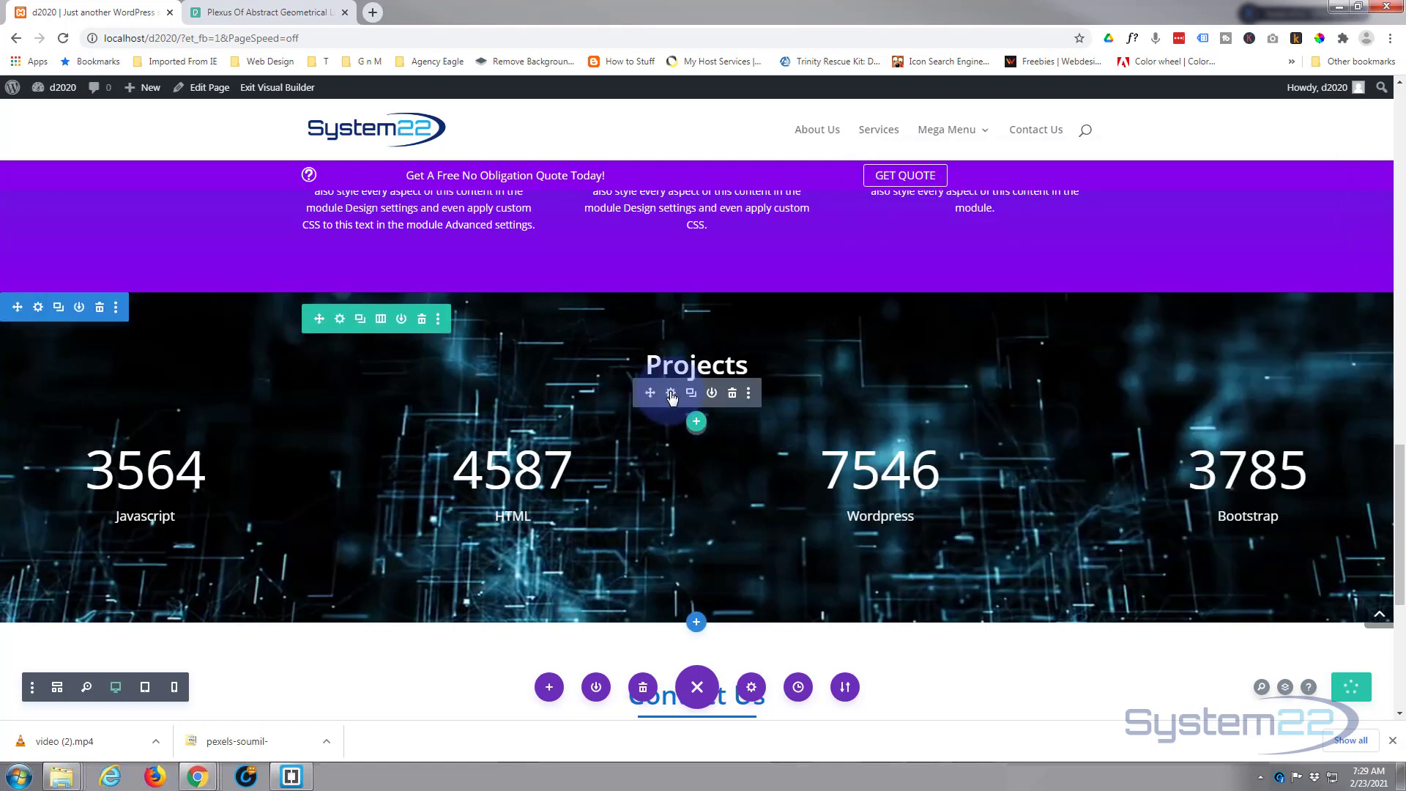
Step: Narrow the underline divider from 15% to 13% width and save the page
left_click(671, 394)
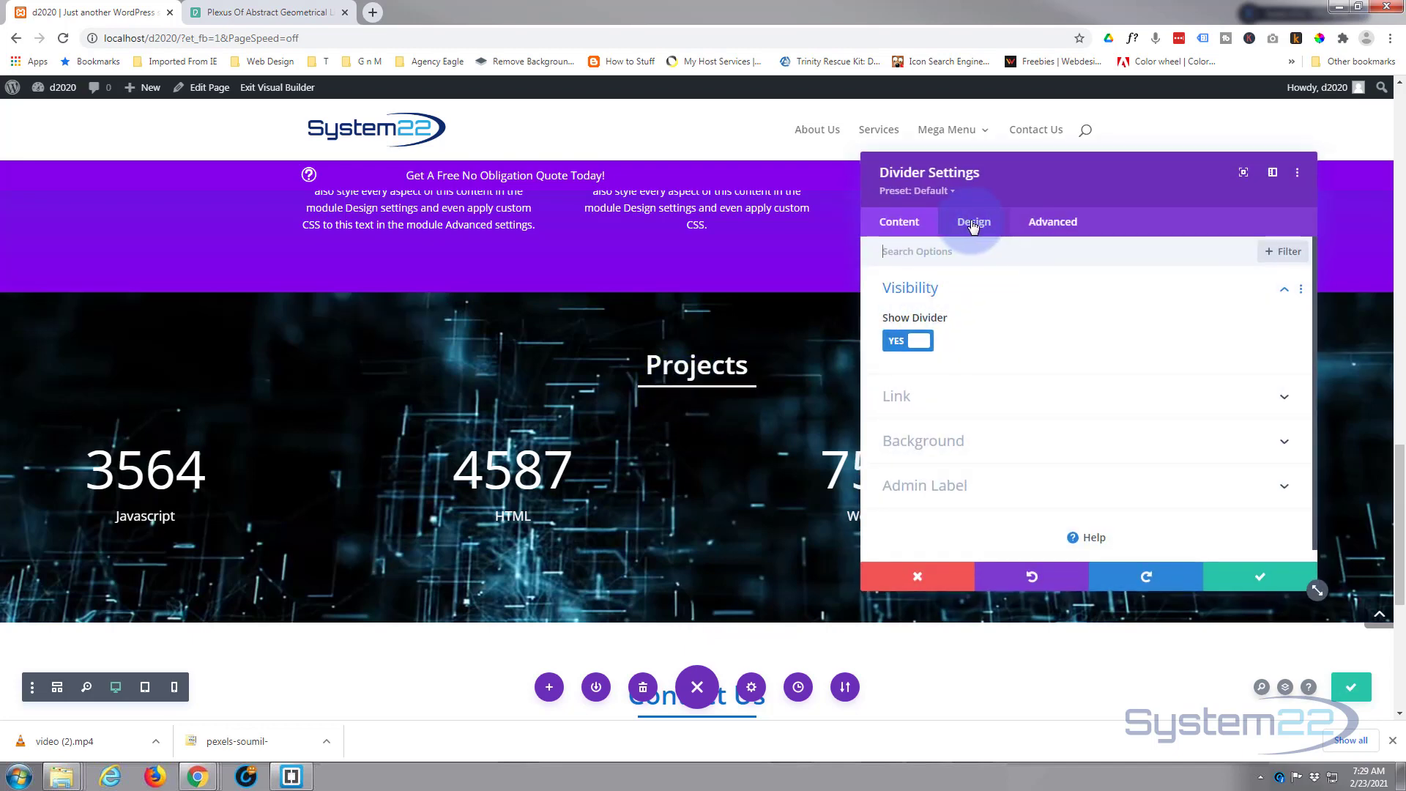
left_click(973, 226)
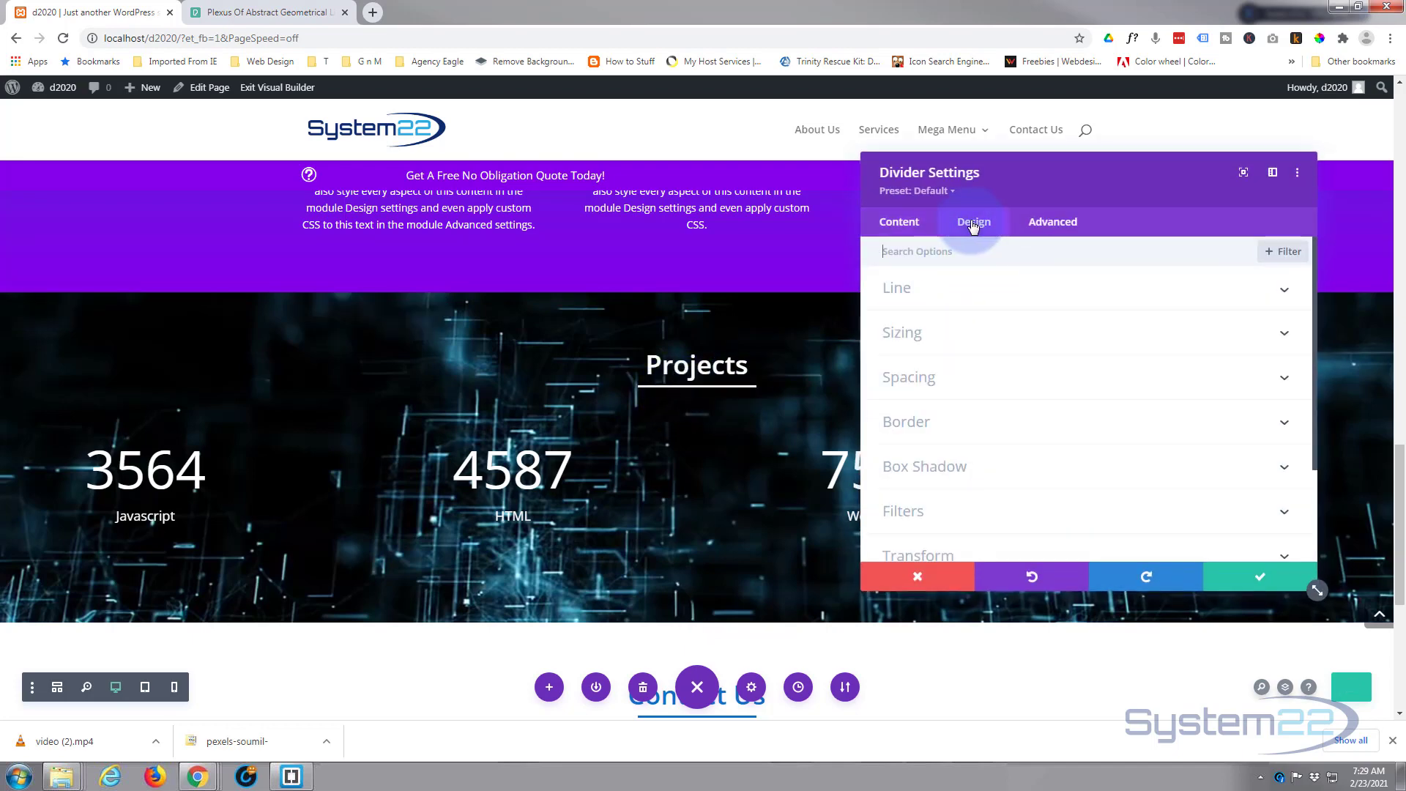
left_click(1038, 338)
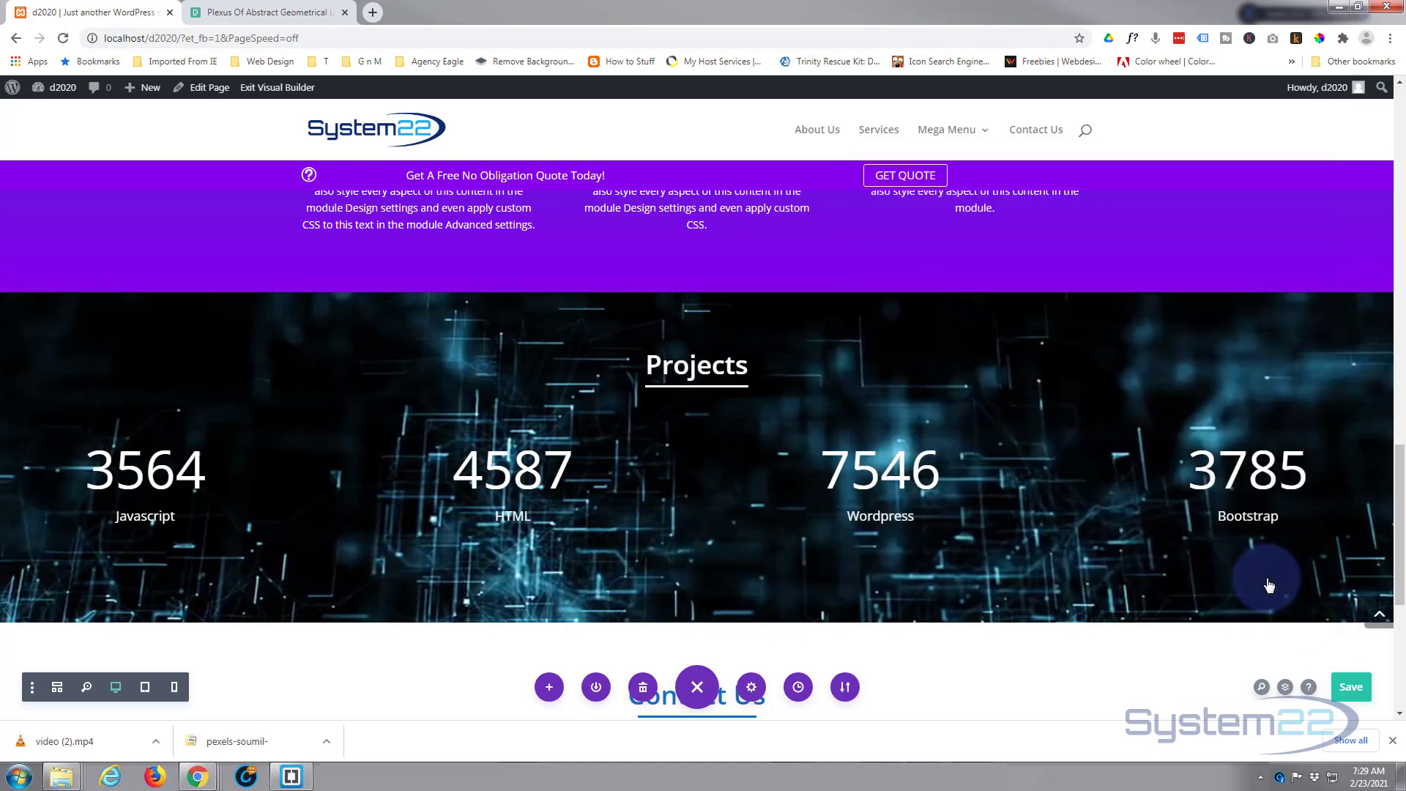
left_click(1352, 690)
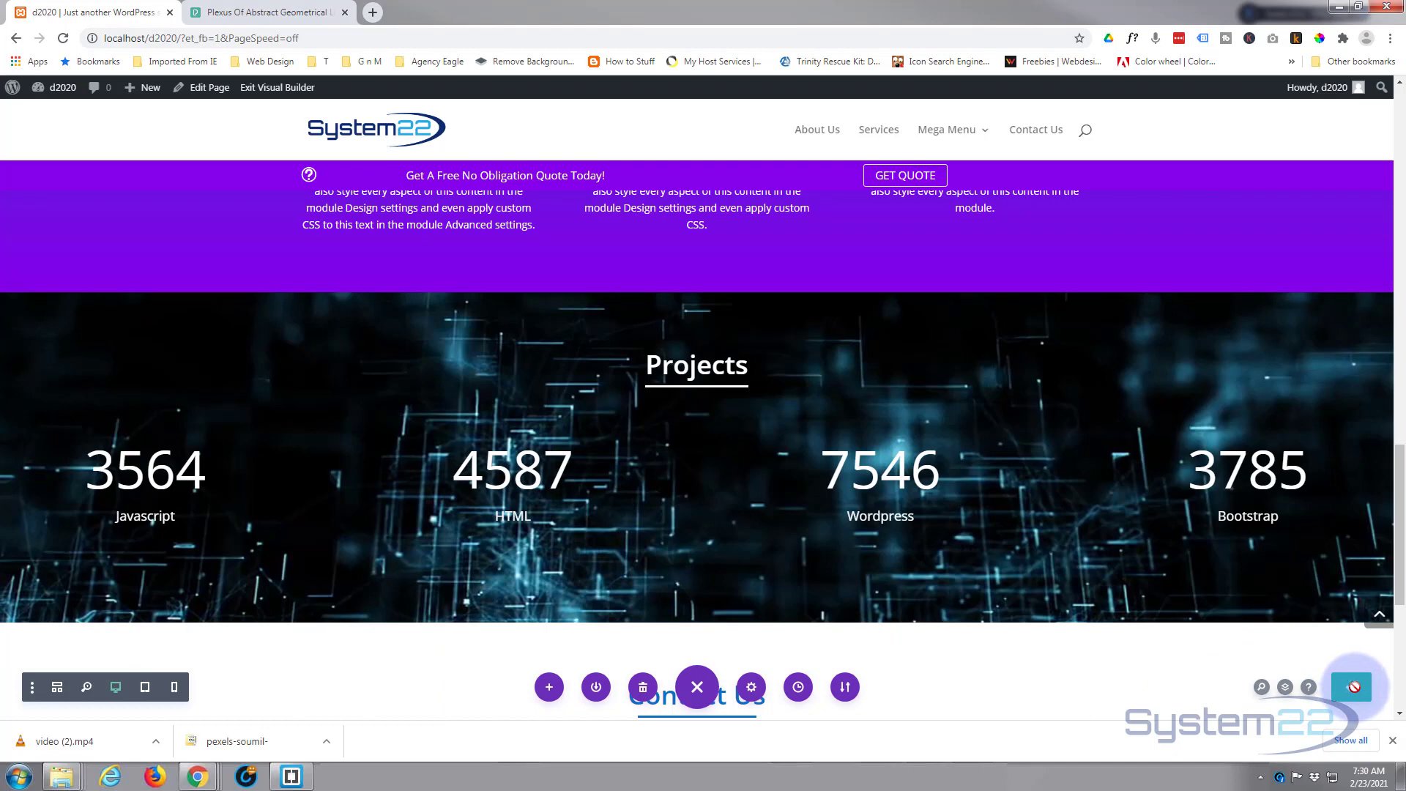
Step: Exit the Visual Builder and scroll the live page down to the Projects counters
left_click(268, 91)
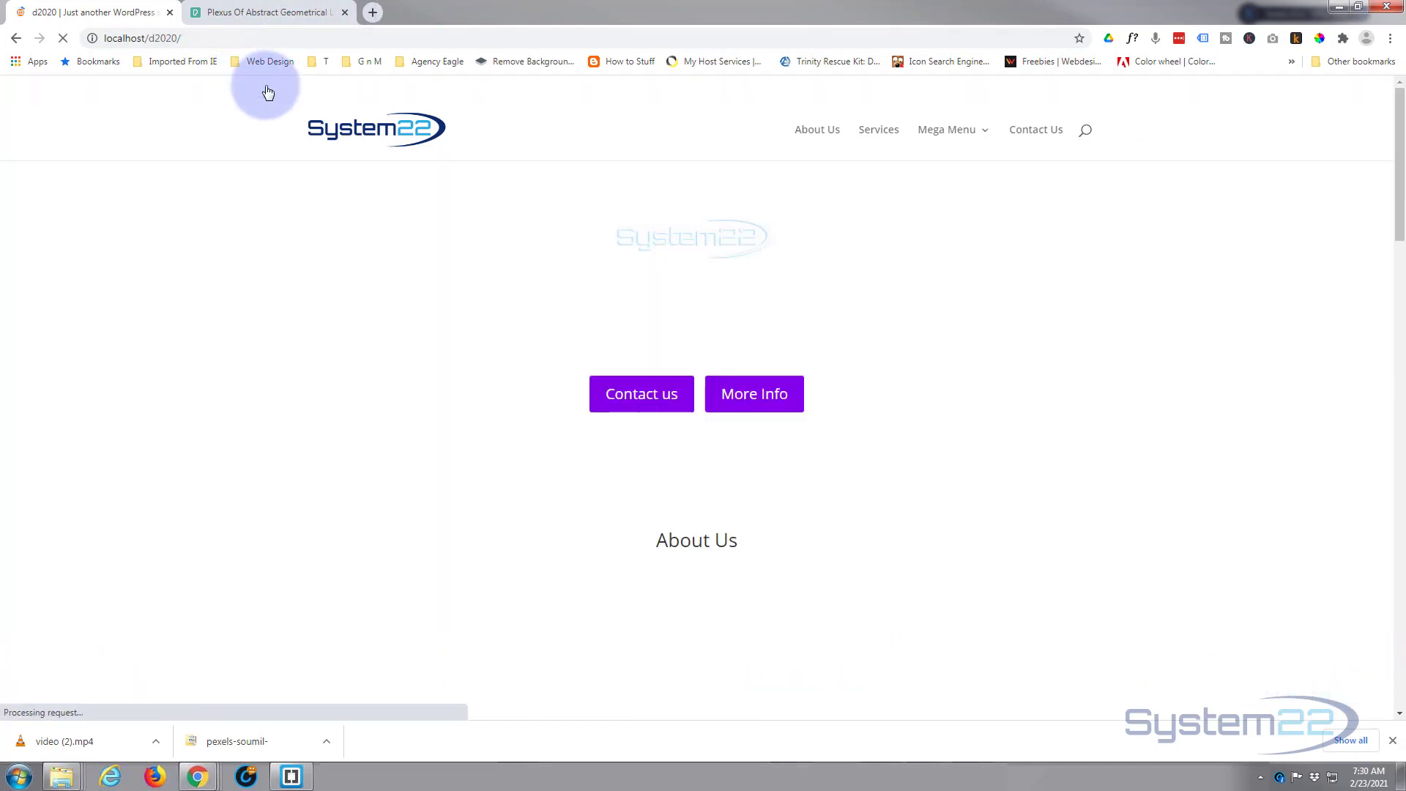
scroll(410, 425, "down", 10)
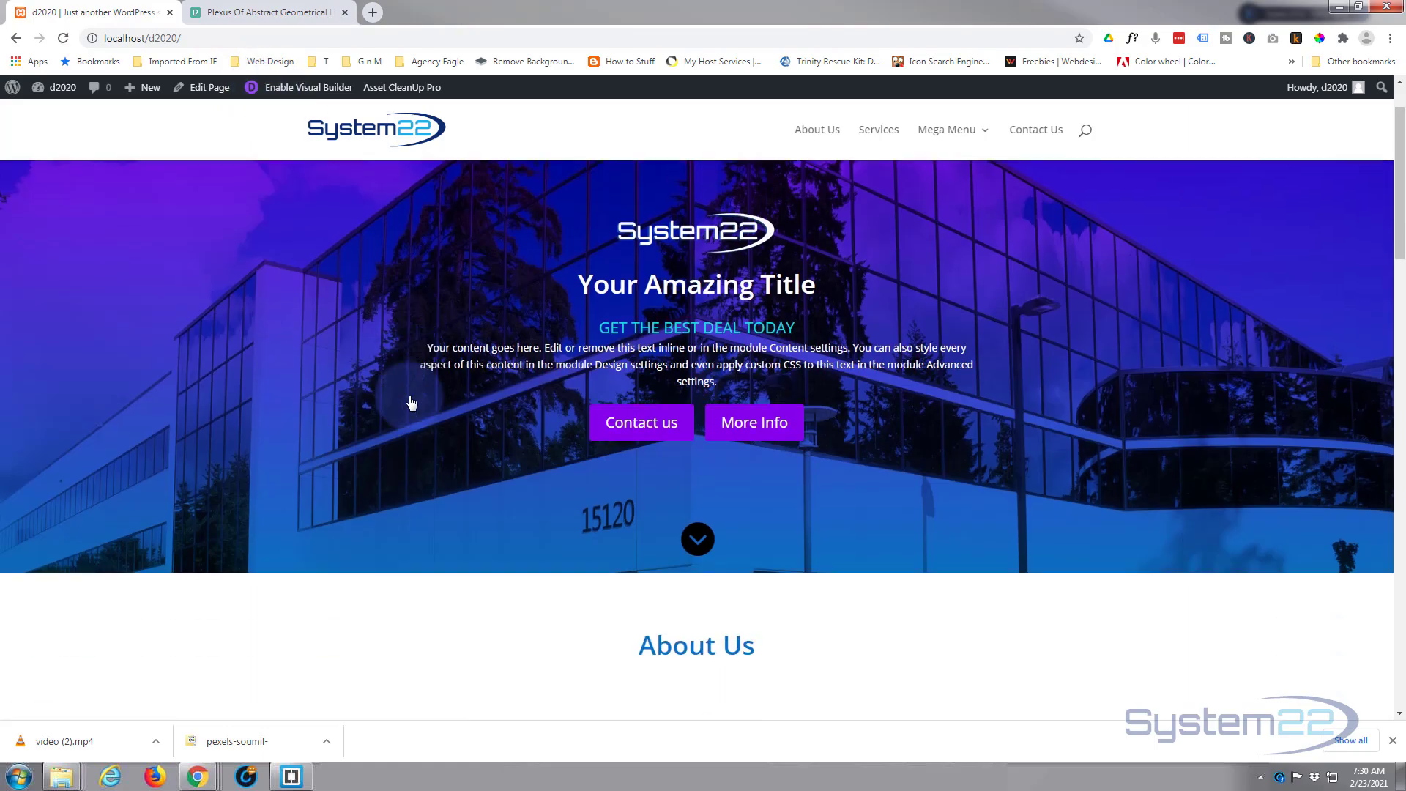
scroll(384, 245, "down", 9)
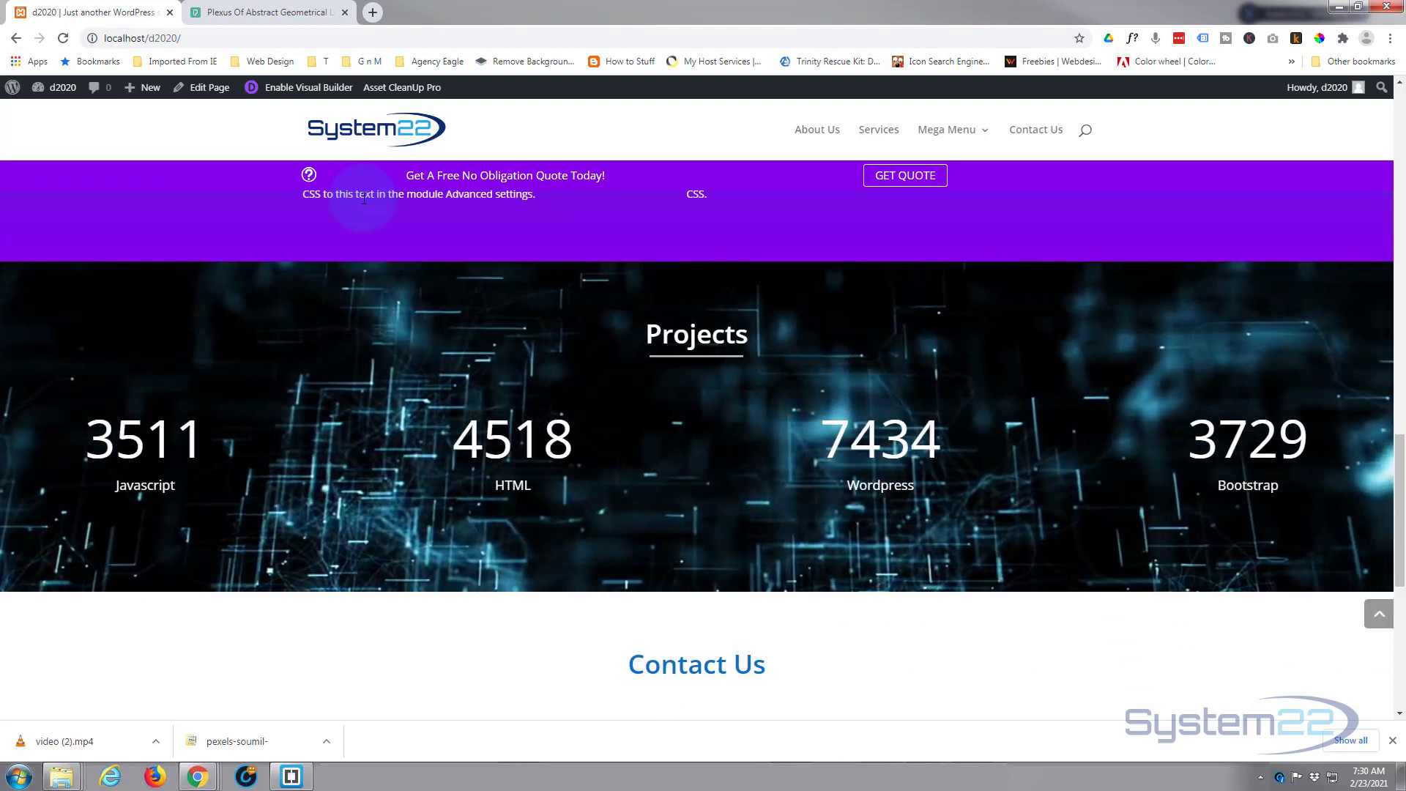